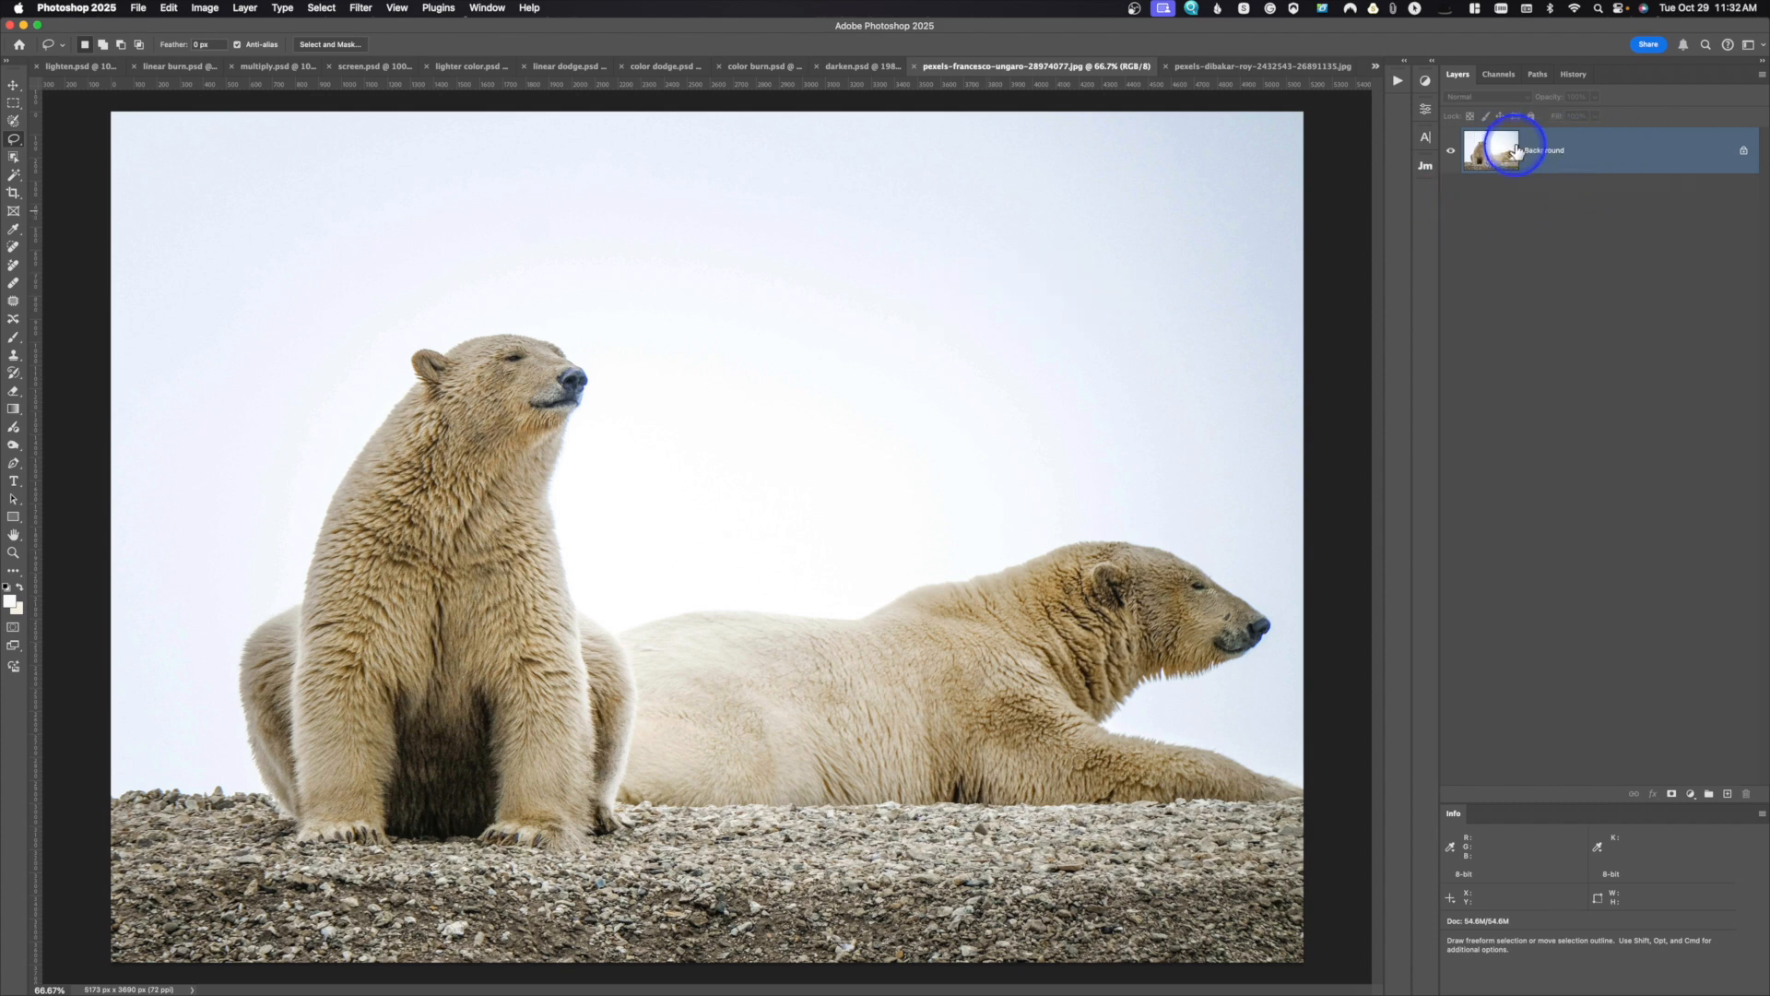
Step: Unlock the polar bear photo's Background layer, accept the default layer style settings, and rename the layer "base"
{"action": "left_click", "coordinate": [1743, 157]}
{"action": "double_click", "coordinate": [1727, 170]}
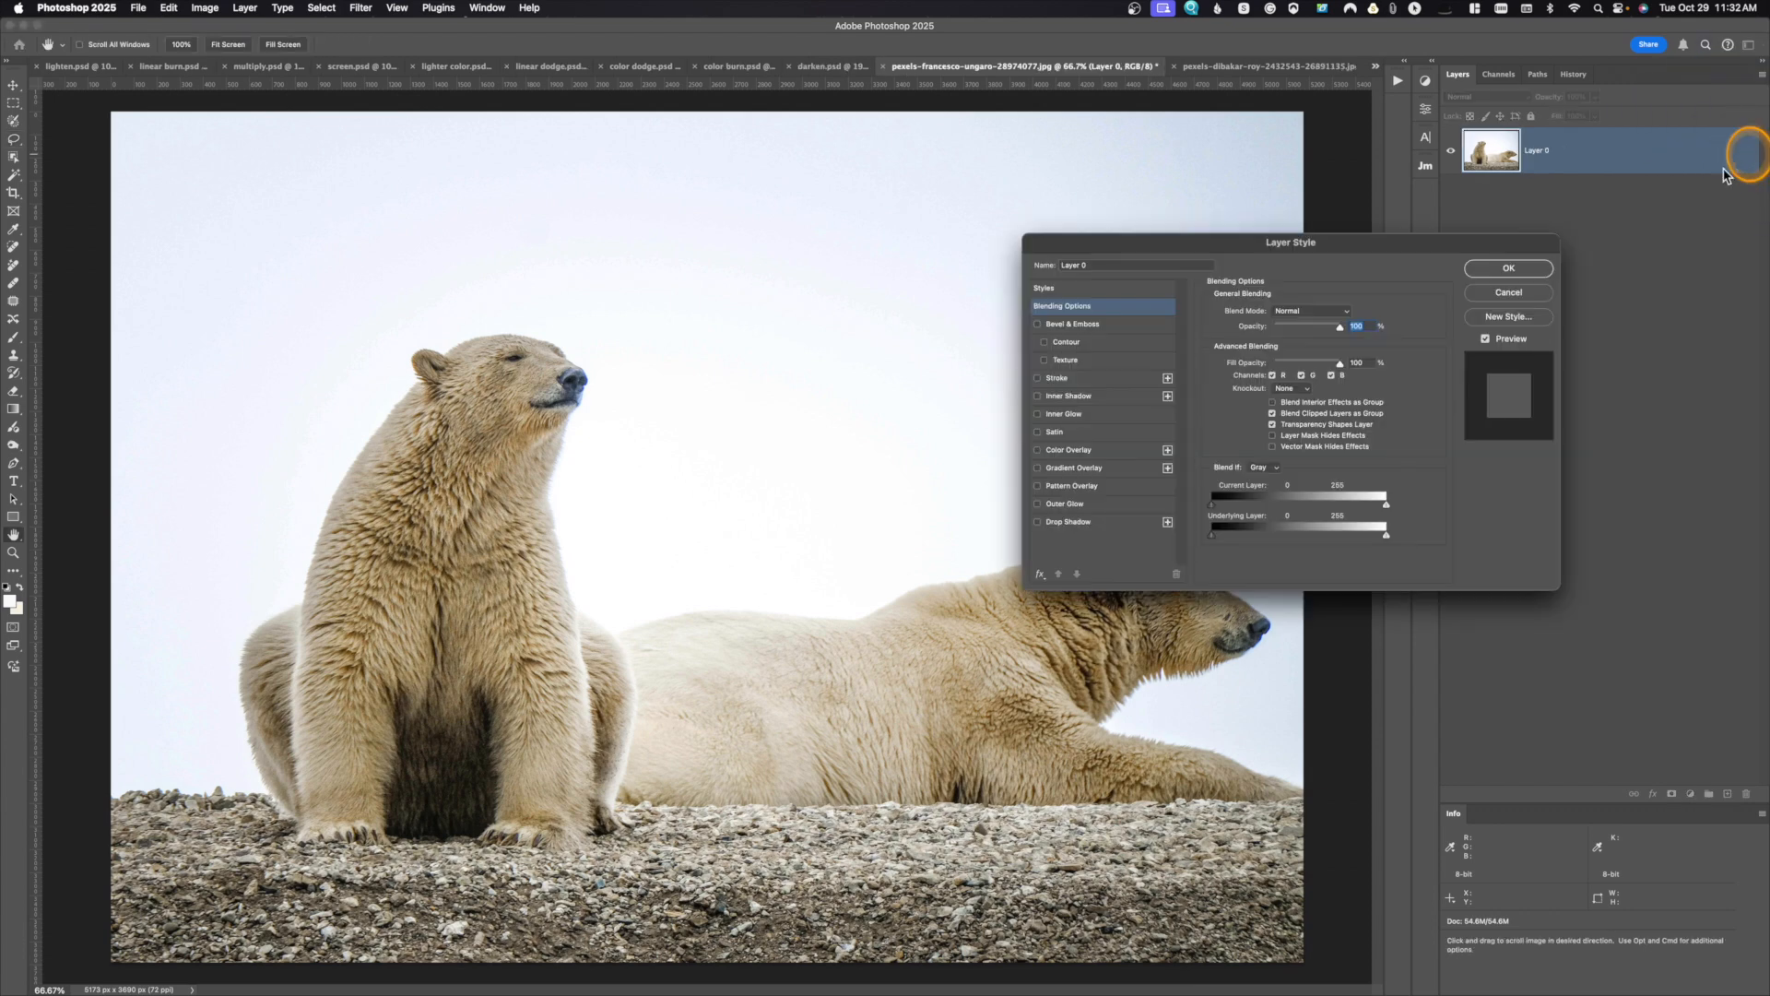
{"action": "left_click", "coordinate": [1512, 268]}
{"action": "double_click", "coordinate": [1539, 153]}
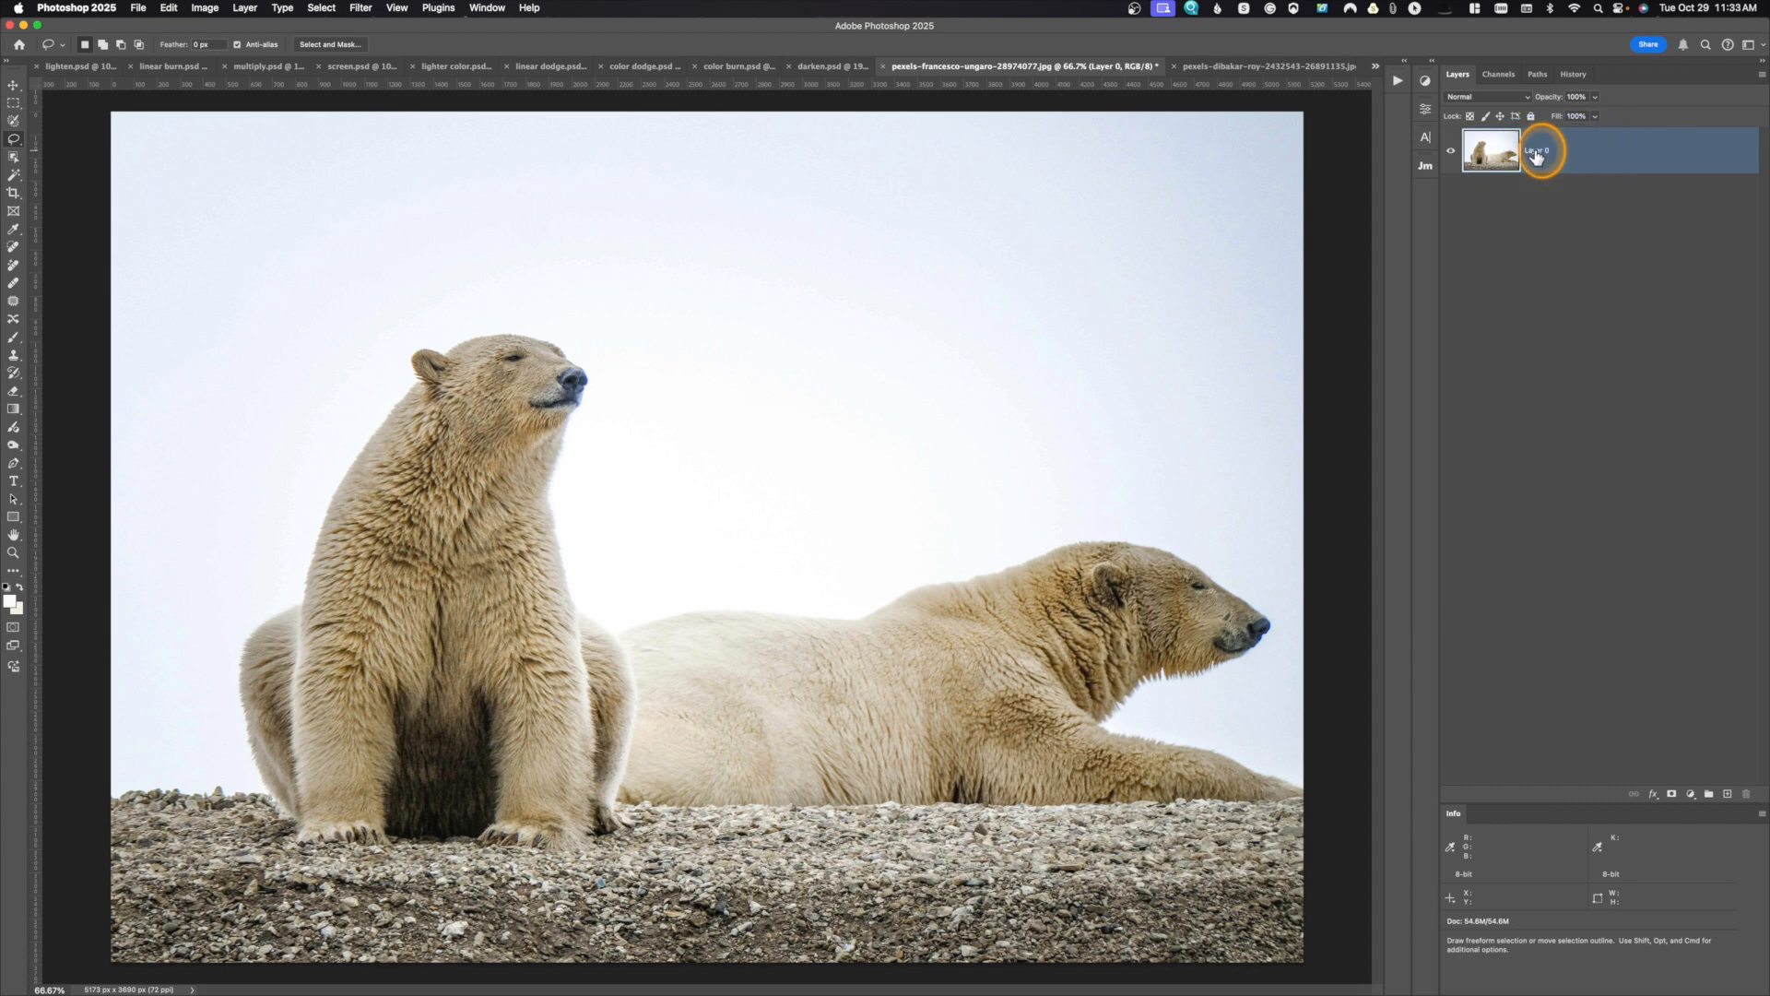
{"action": "type", "text": "base"}
{"action": "key", "text": "Return"}
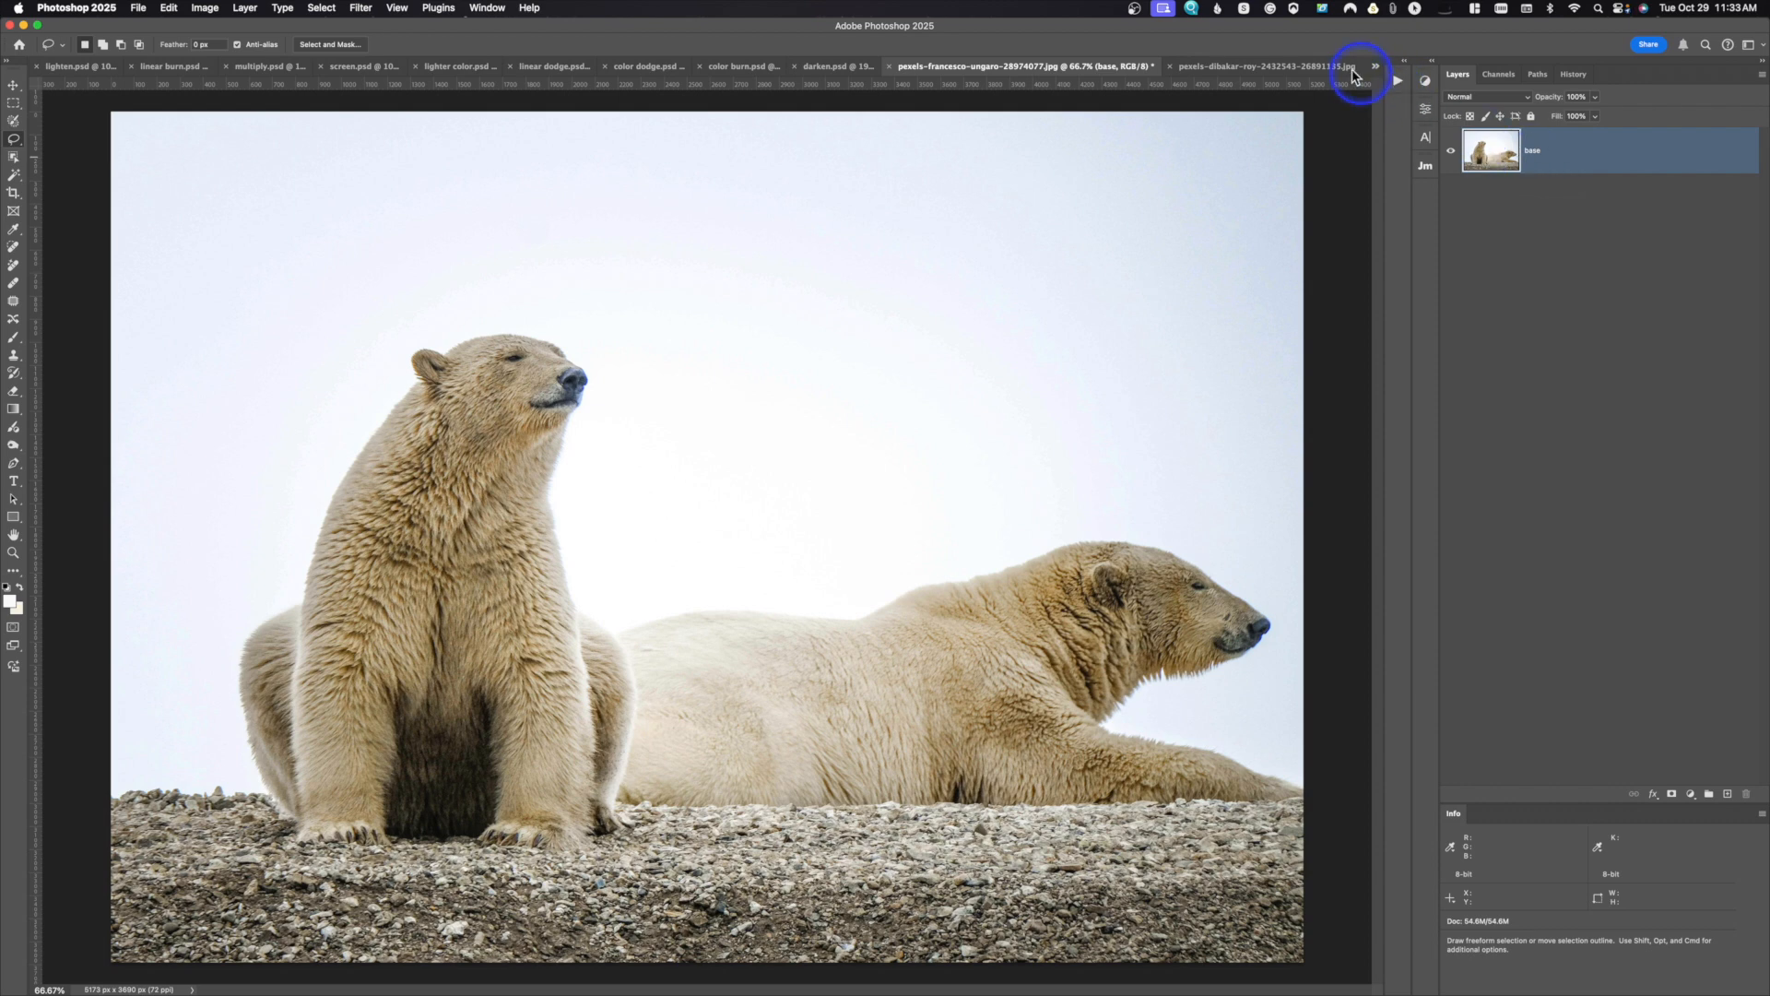
Step: Copy the entire bird photo into the polar bear document and delete the pasted layer
{"action": "left_click", "coordinate": [1287, 67]}
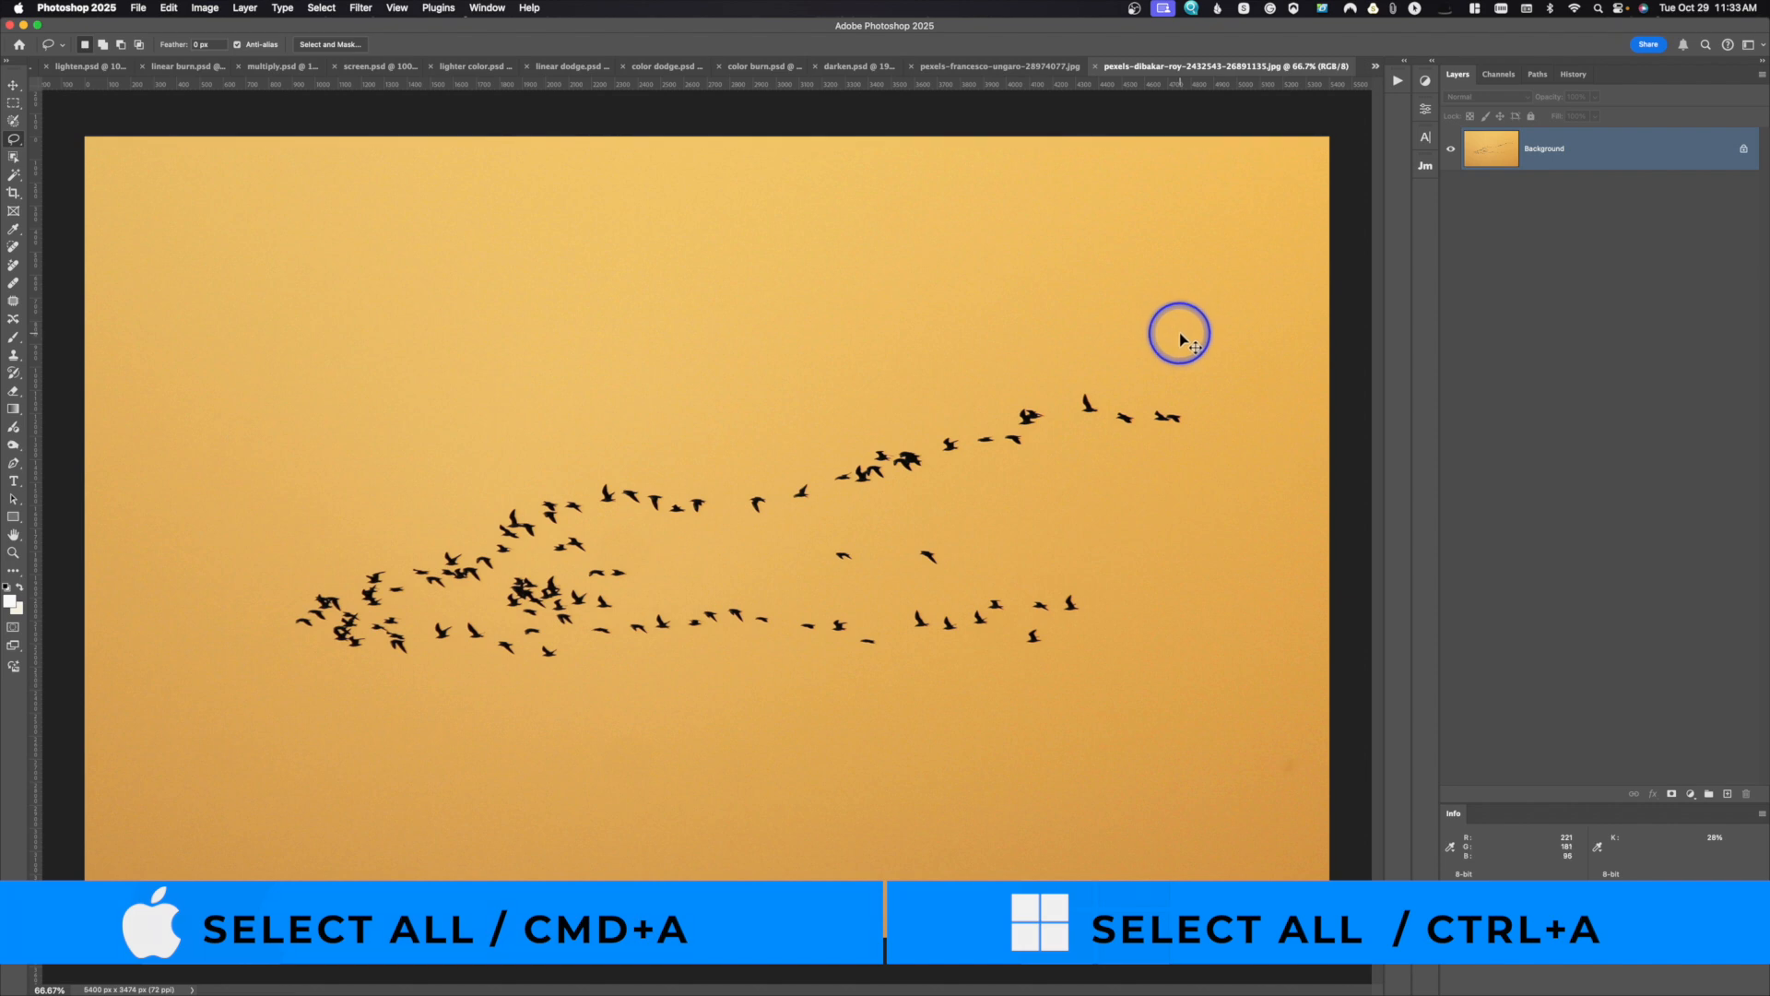
{"action": "key", "text": "super+a"}
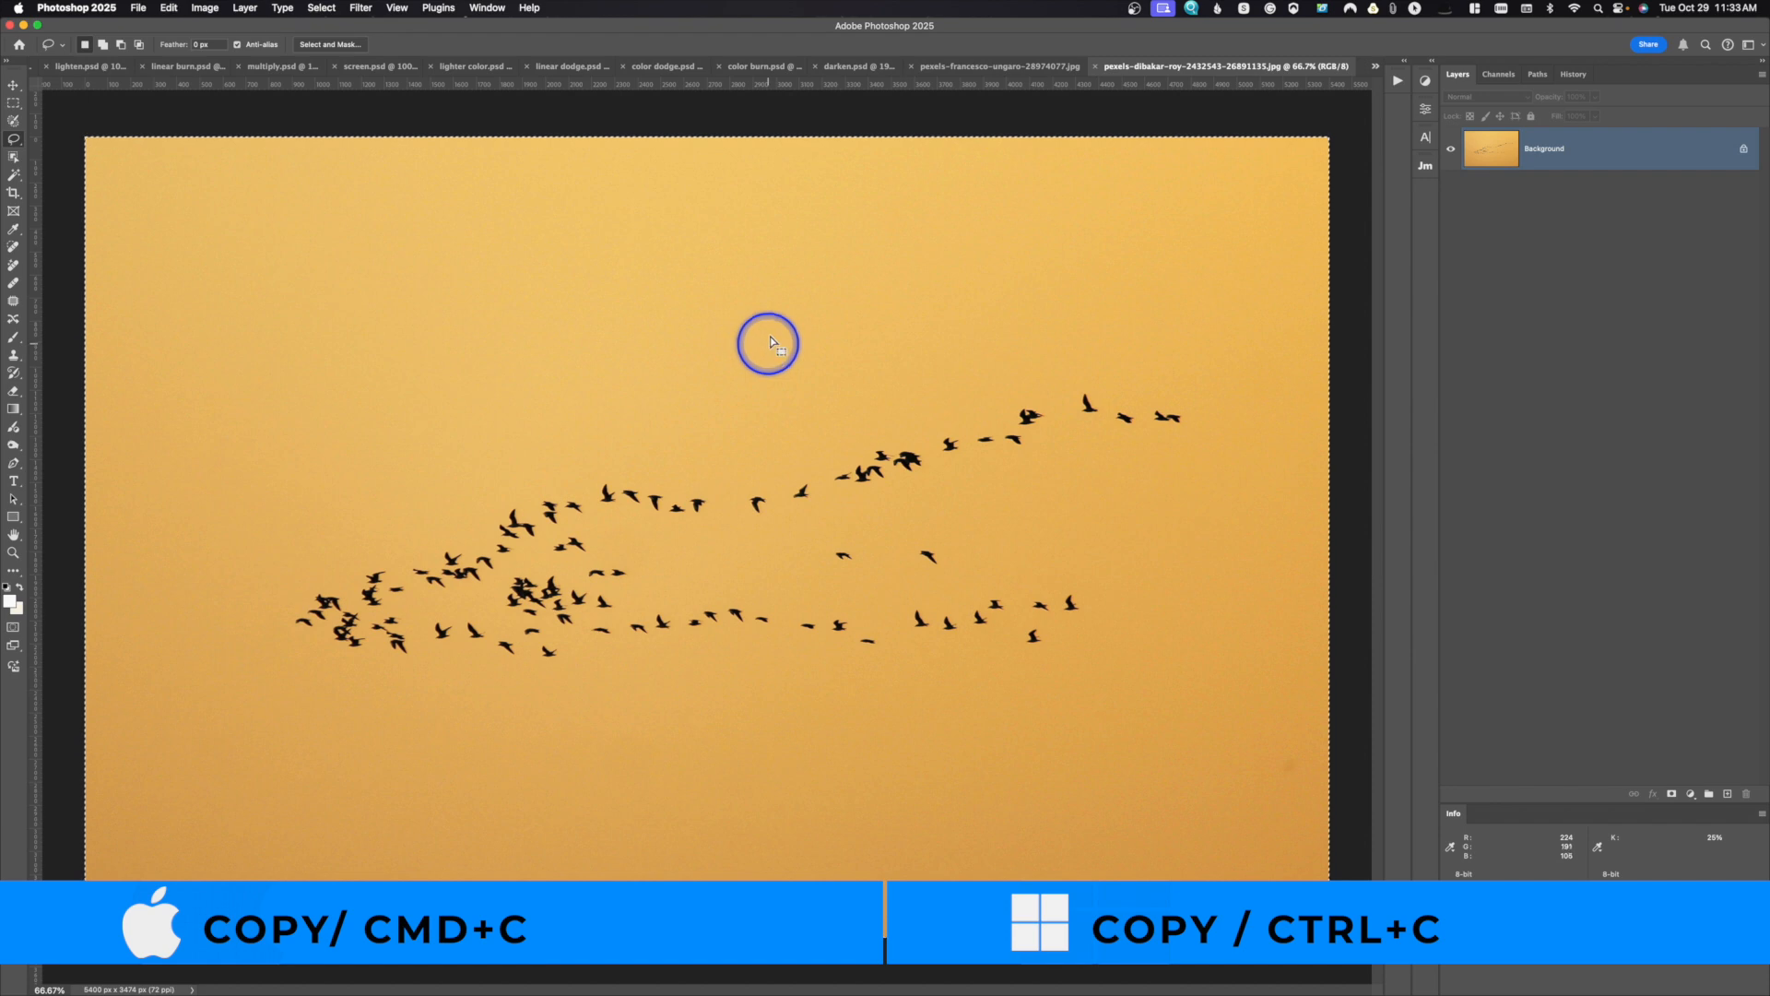
{"action": "left_click", "coordinate": [1058, 68]}
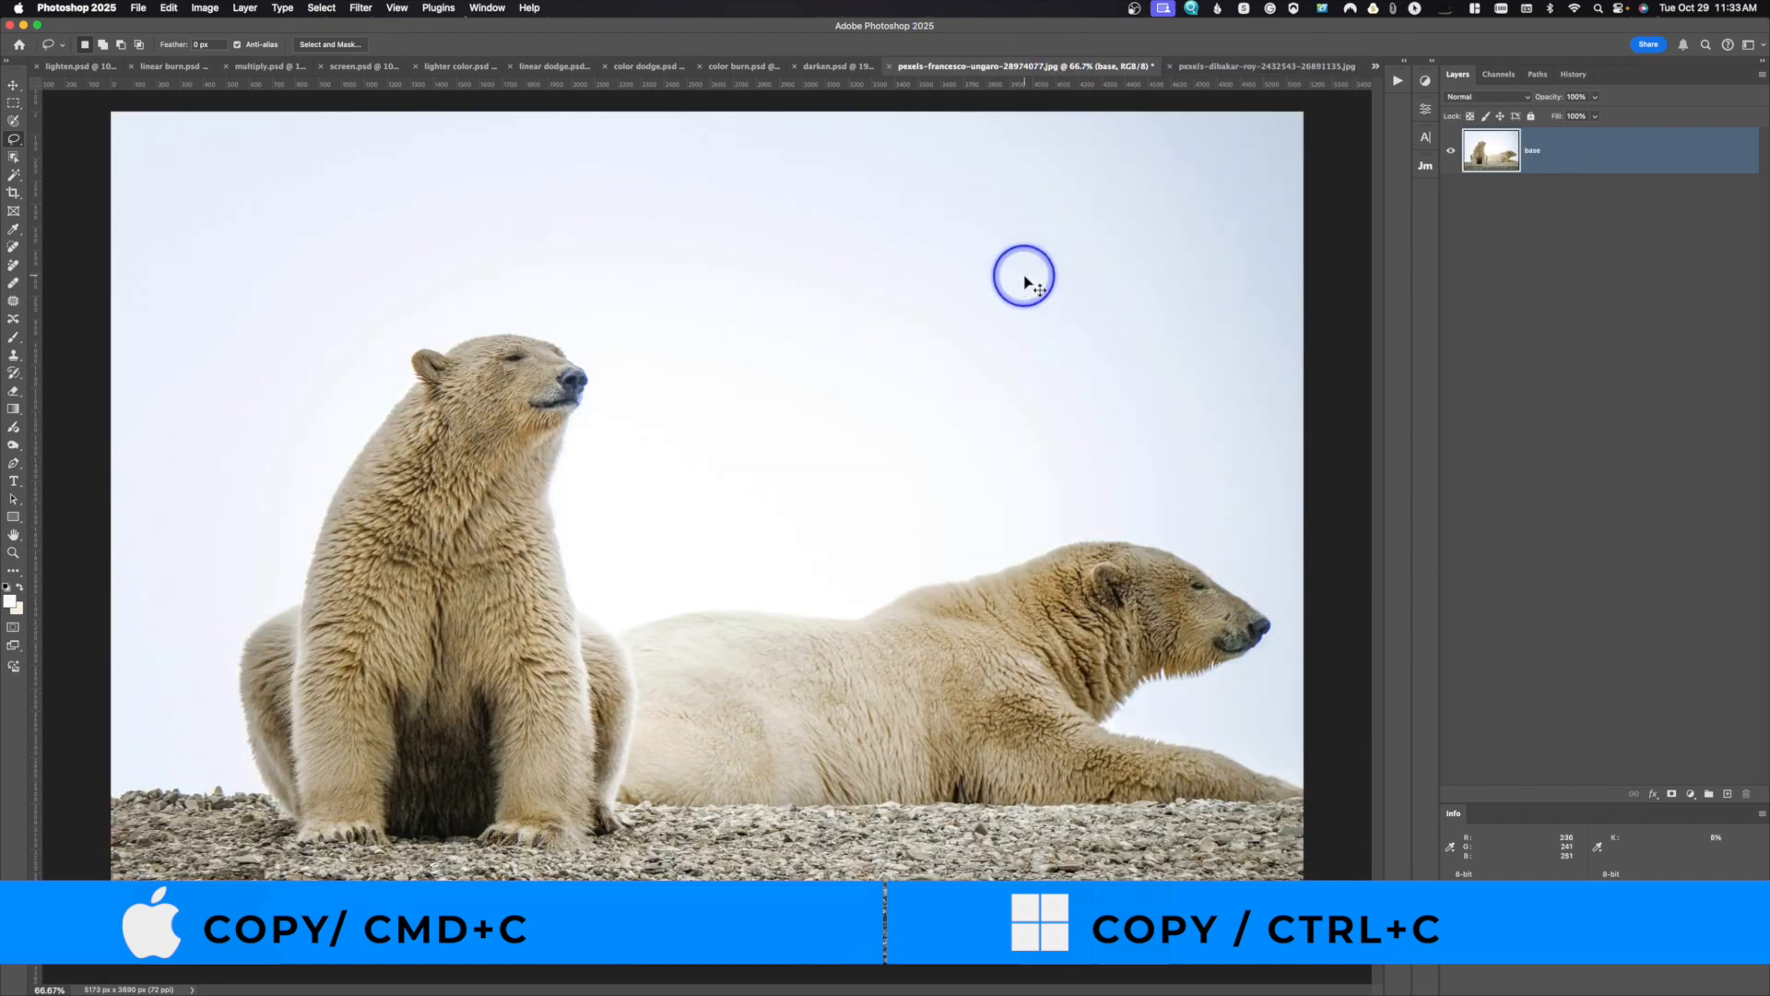
{"action": "key", "text": "super+v"}
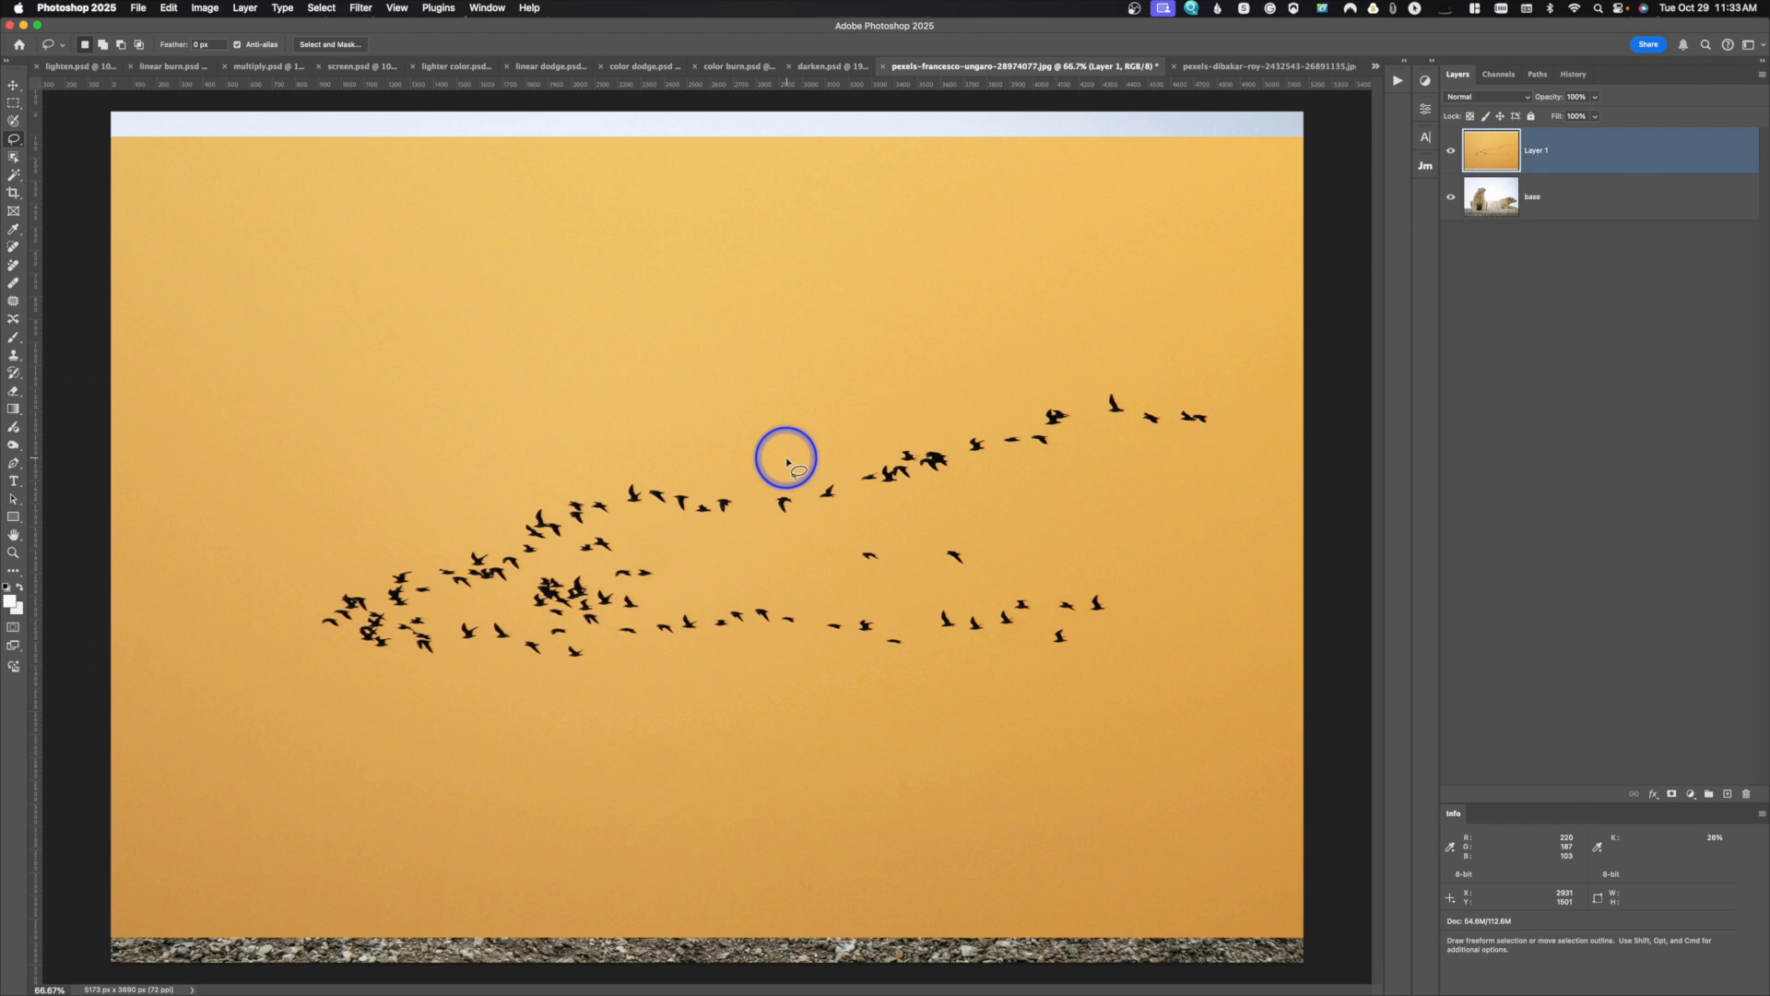
{"action": "left_click_drag", "start_coordinate": [1486, 150], "coordinate": [1744, 795]}
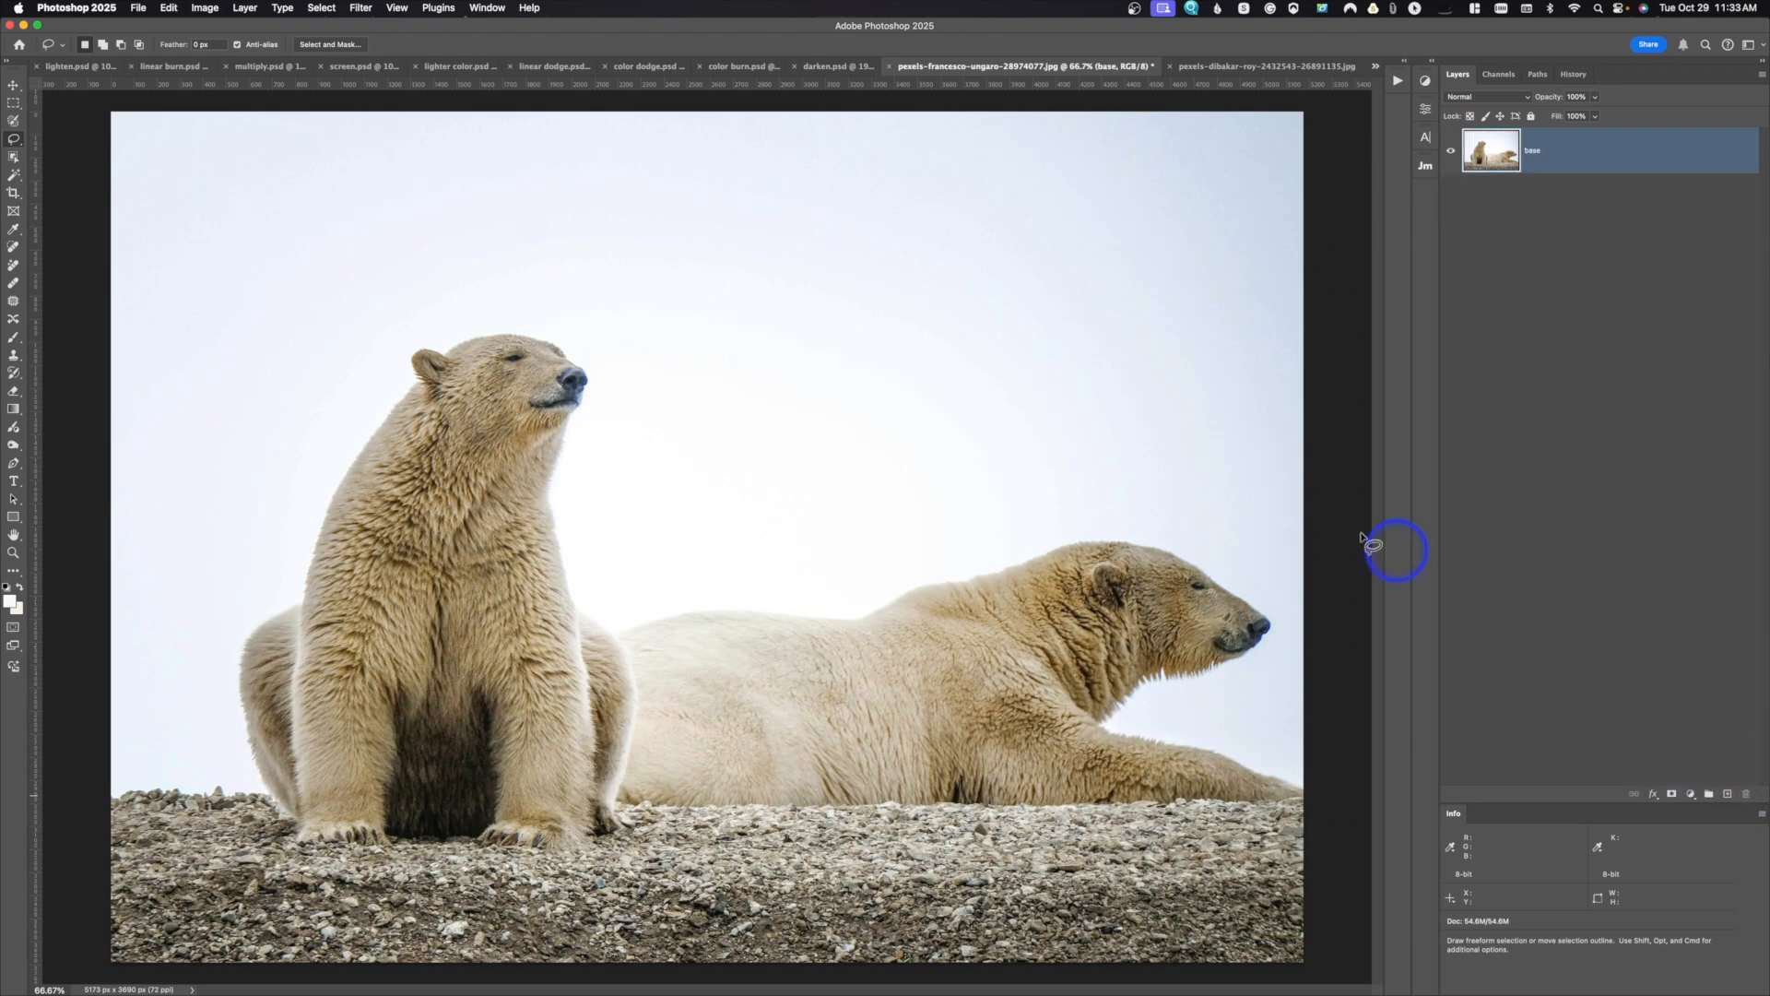
Step: Add a Black & White adjustment layer with the Default preset to the bird photo
{"action": "left_click", "coordinate": [1260, 68]}
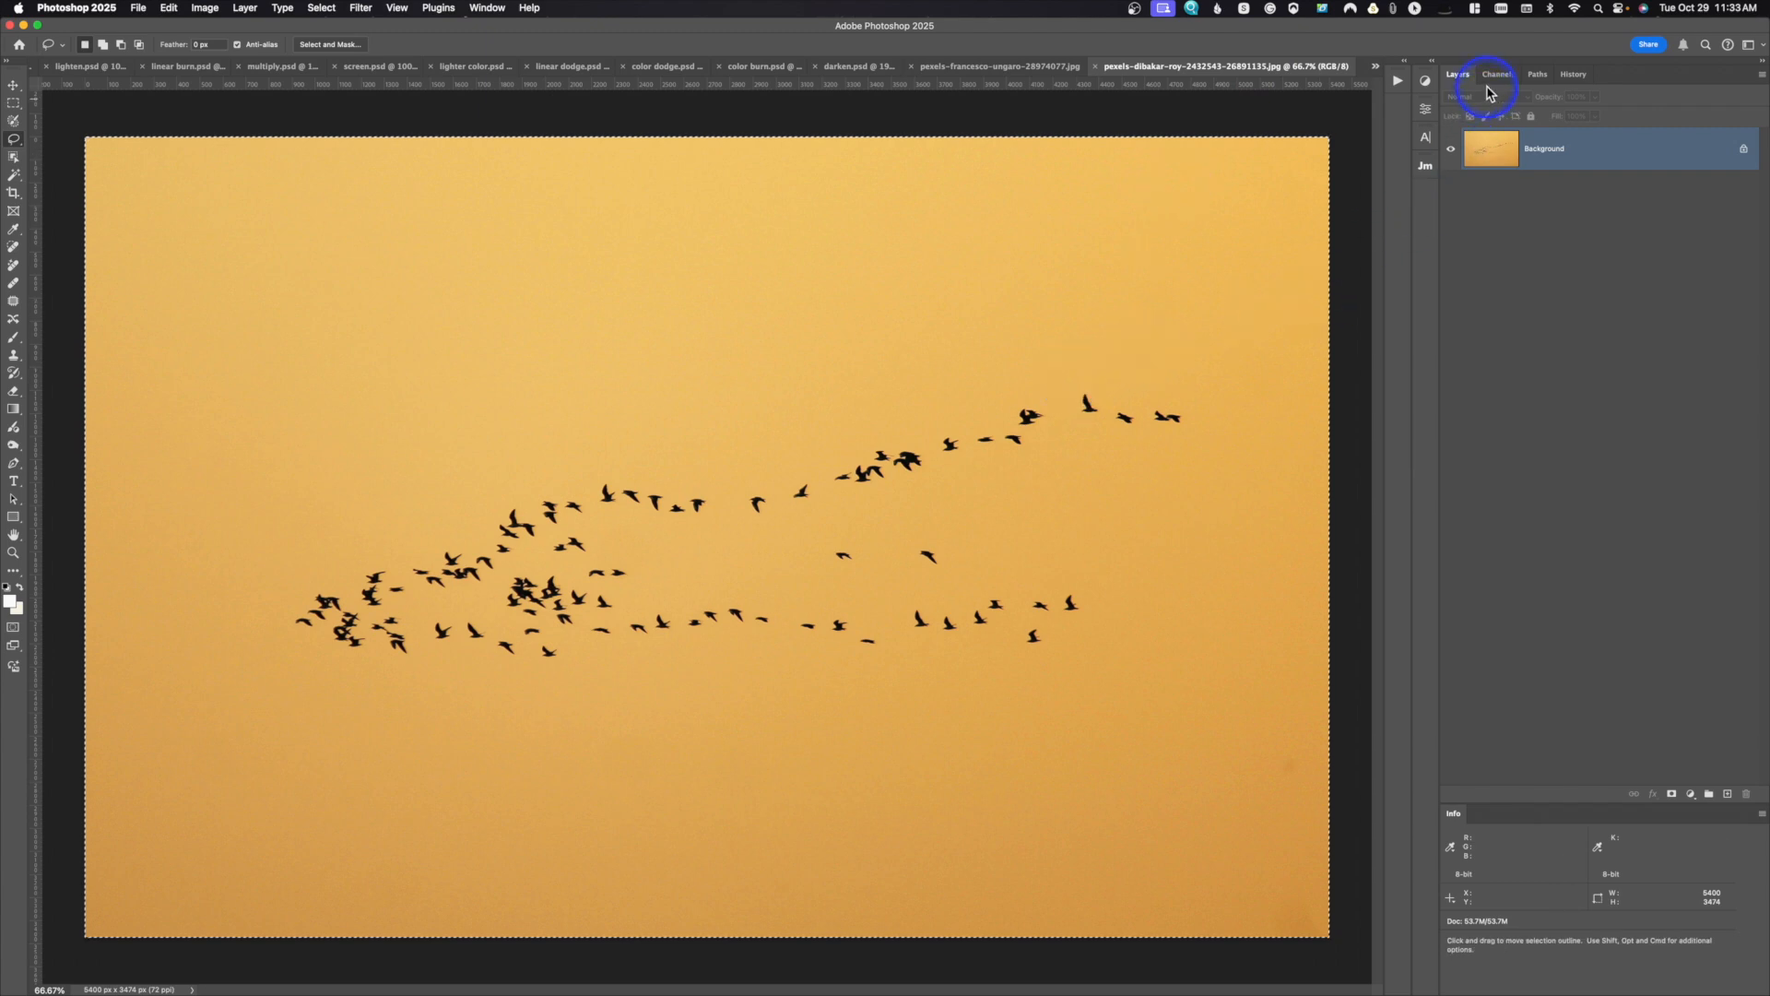
{"action": "left_click", "coordinate": [1426, 81]}
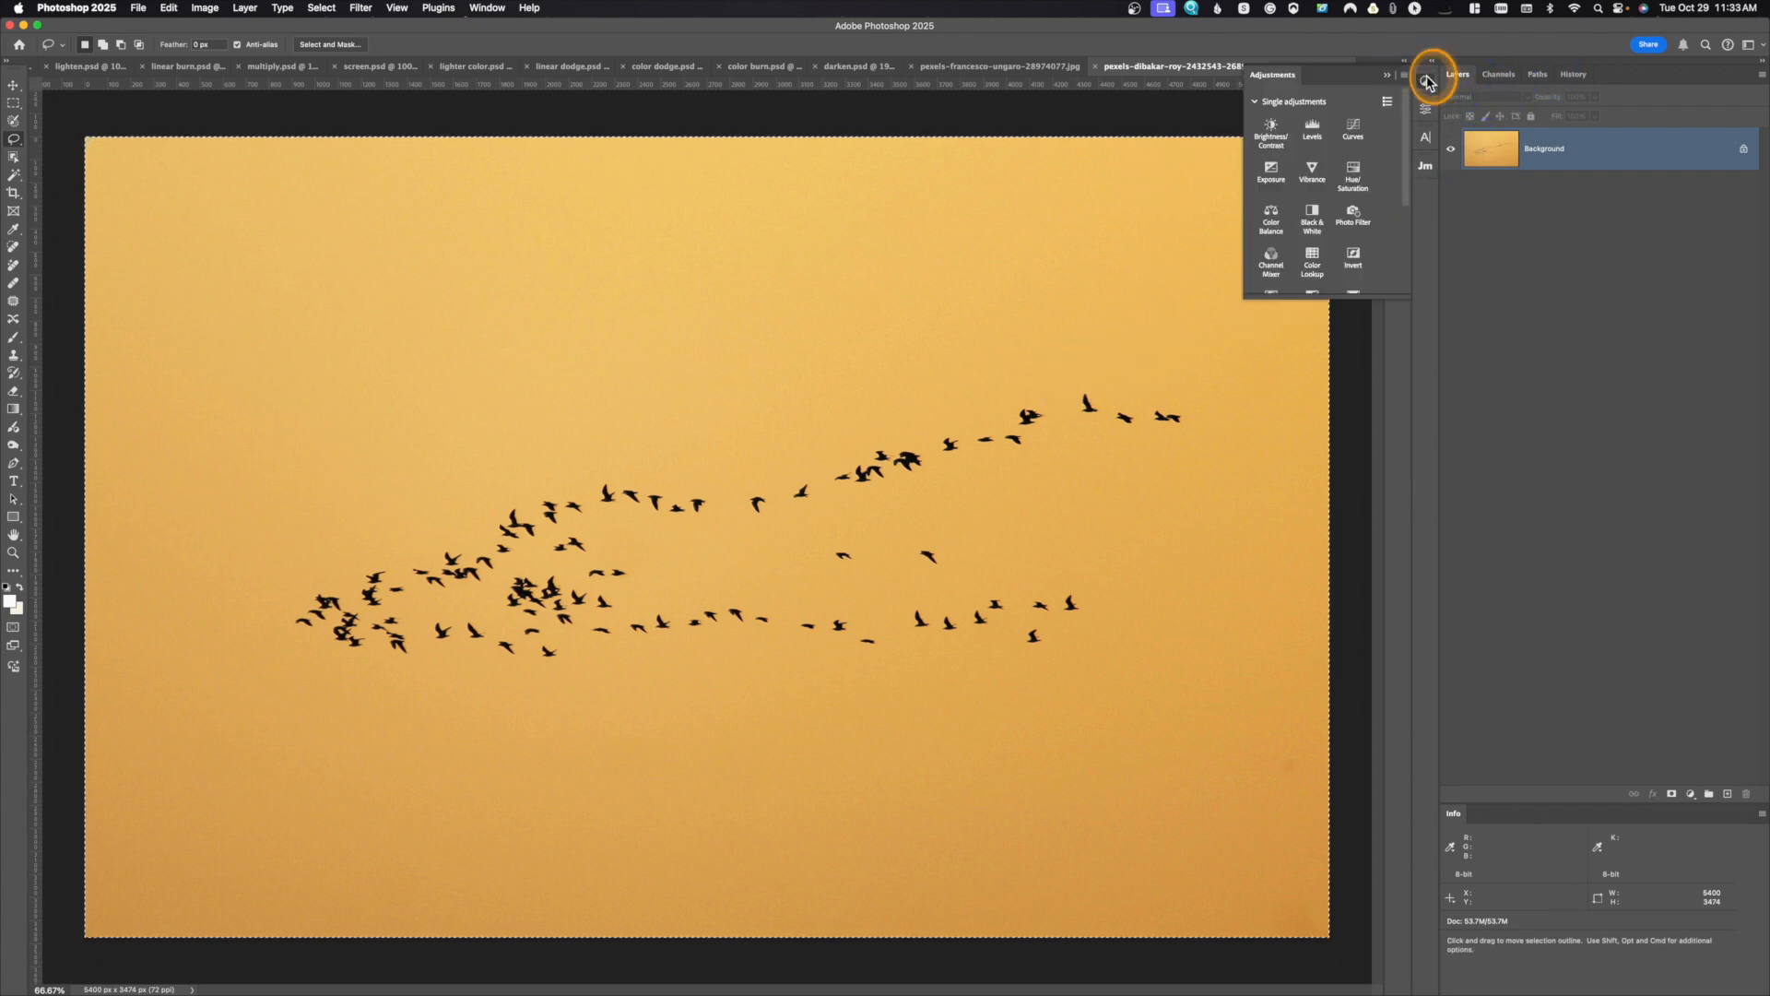
{"action": "left_click", "coordinate": [1311, 208]}
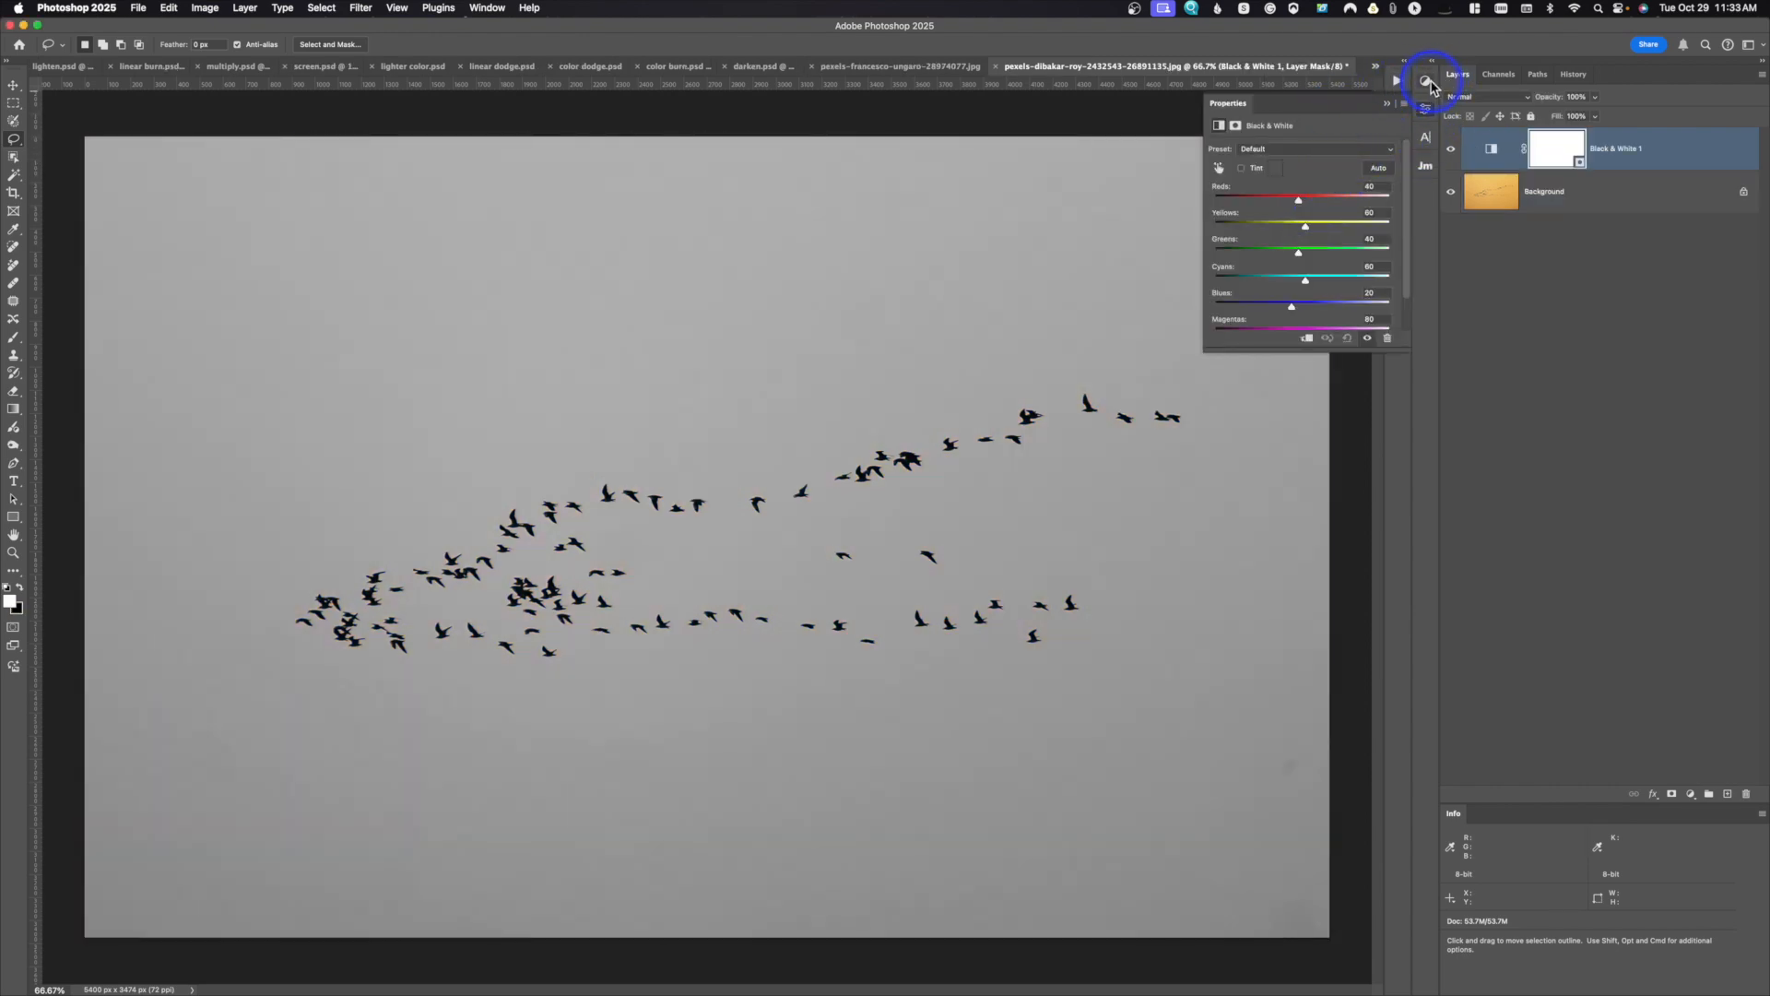
Step: Add a Curves adjustment layer to the bird photo, moving the white point inward to whiten the sky and adding a midtone point
{"action": "left_click", "coordinate": [1429, 85]}
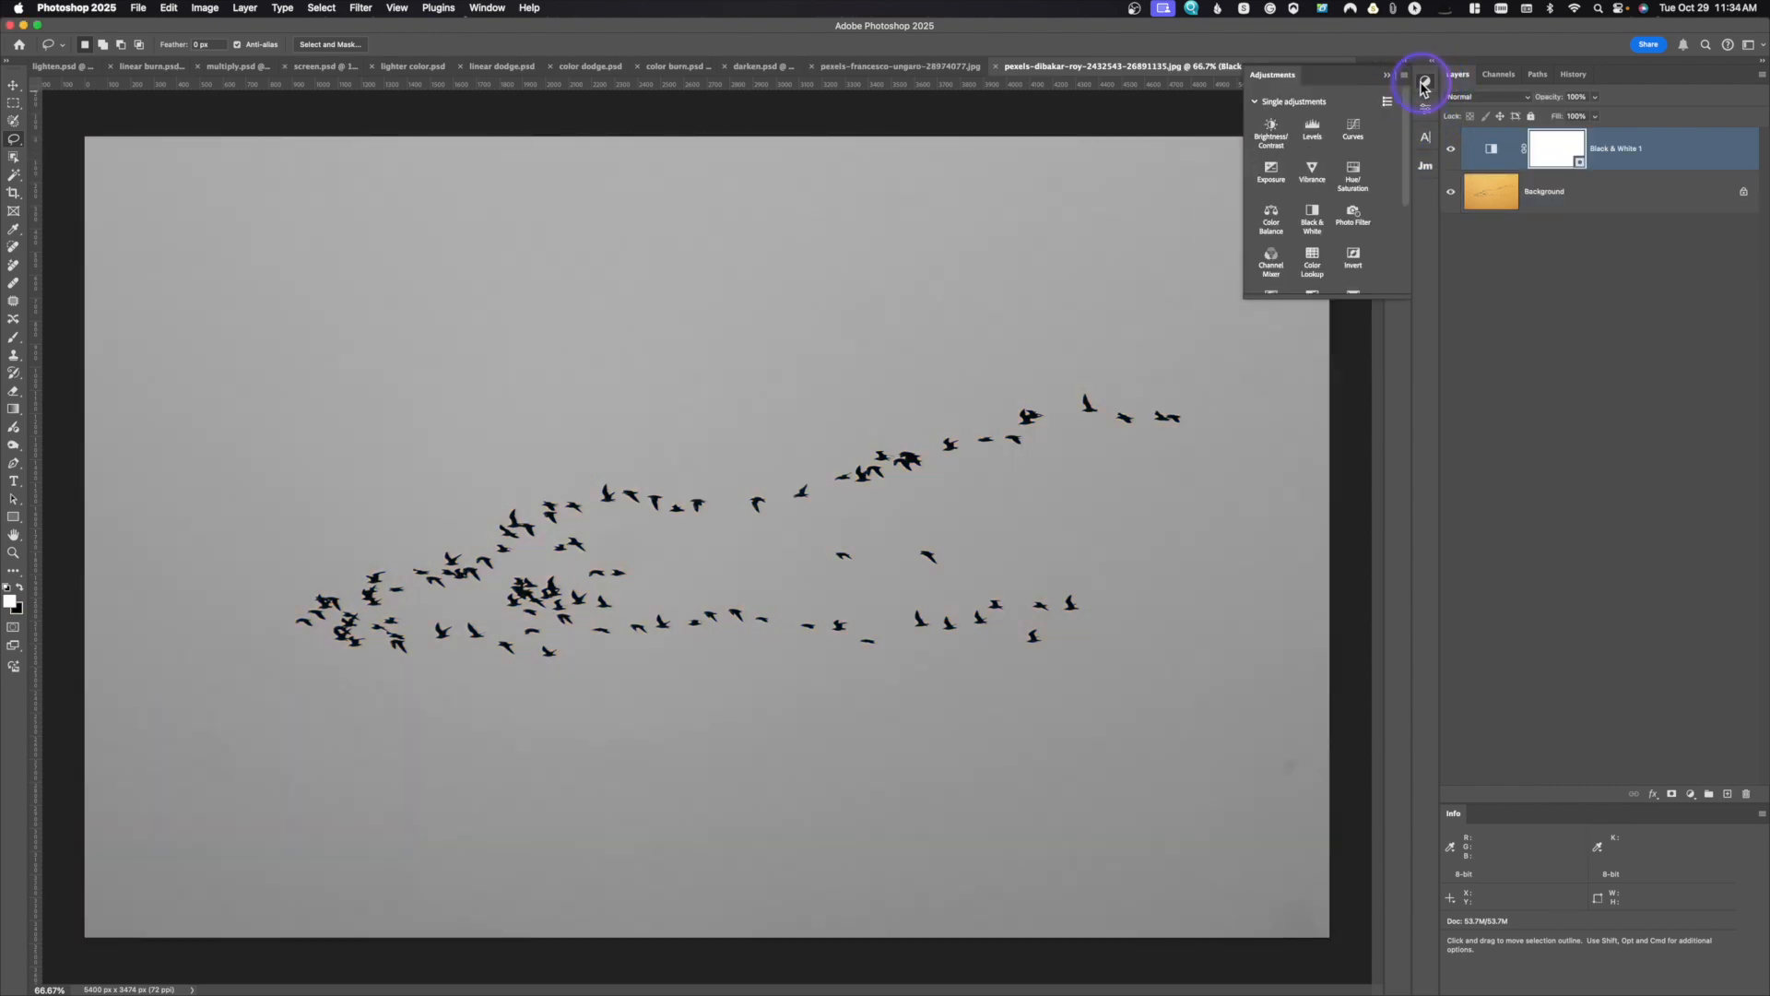
{"action": "left_click", "coordinate": [1353, 136]}
{"action": "left_click_drag", "start_coordinate": [1388, 185], "coordinate": [1340, 159]}
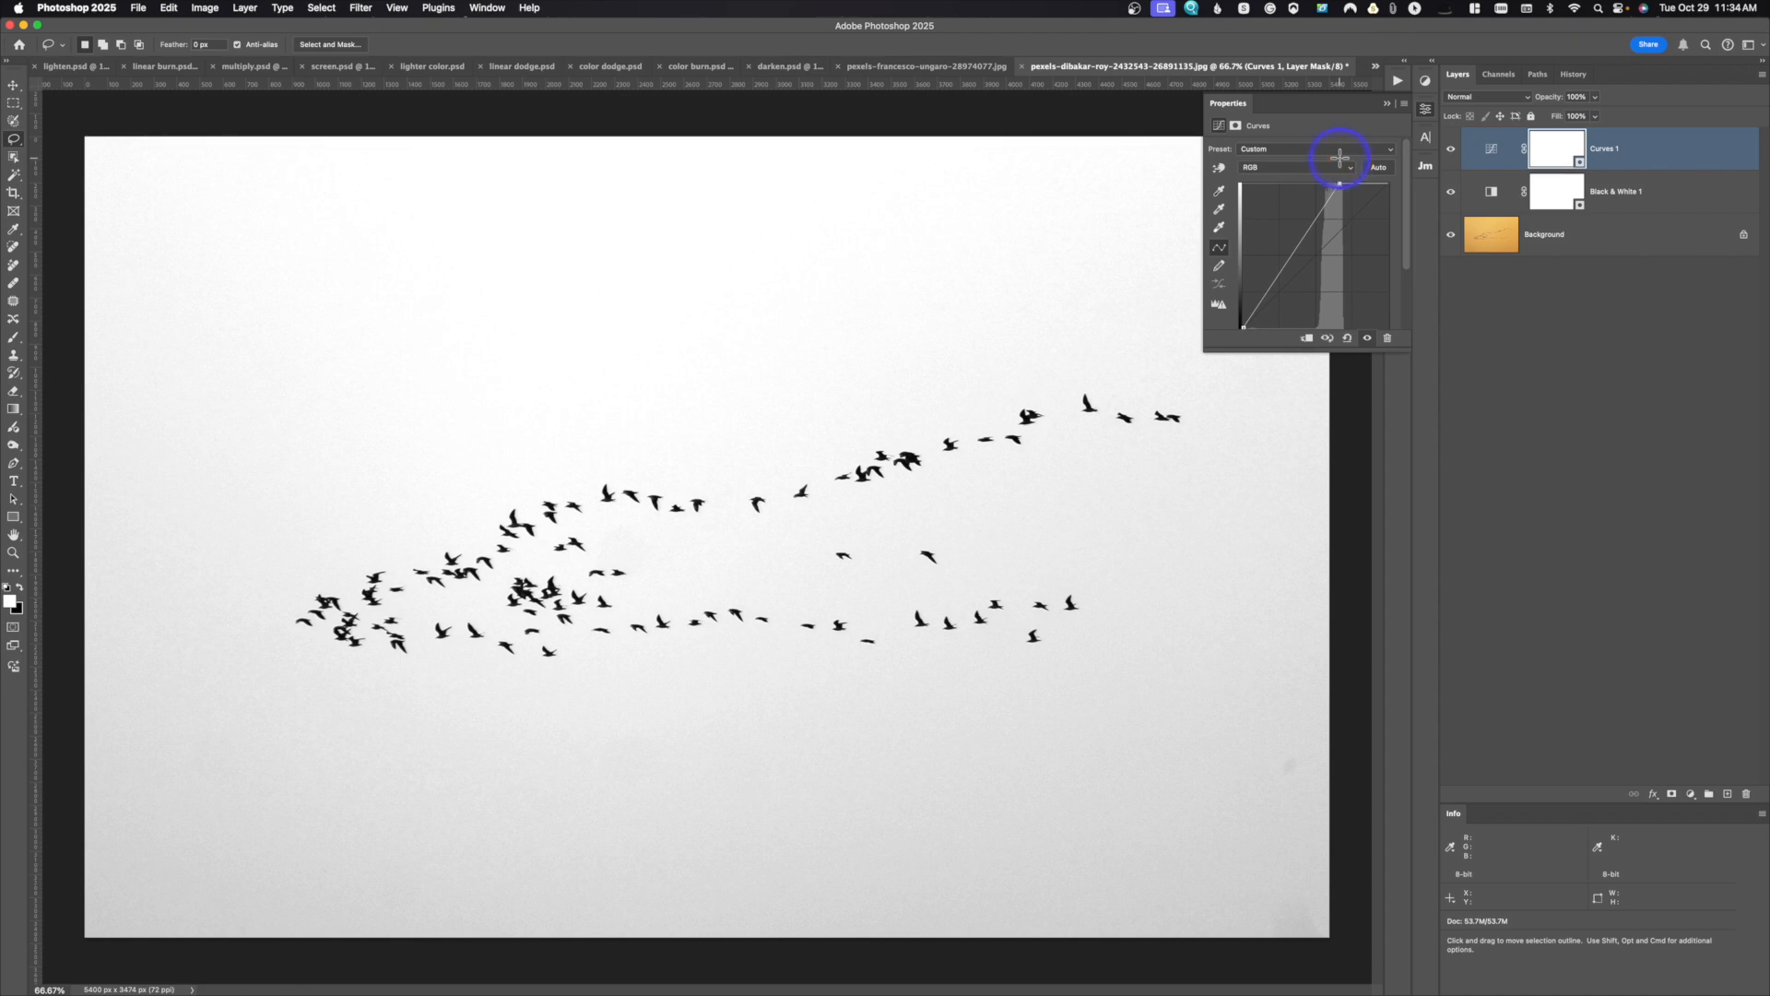
{"action": "left_click_drag", "start_coordinate": [1286, 259], "coordinate": [1289, 247]}
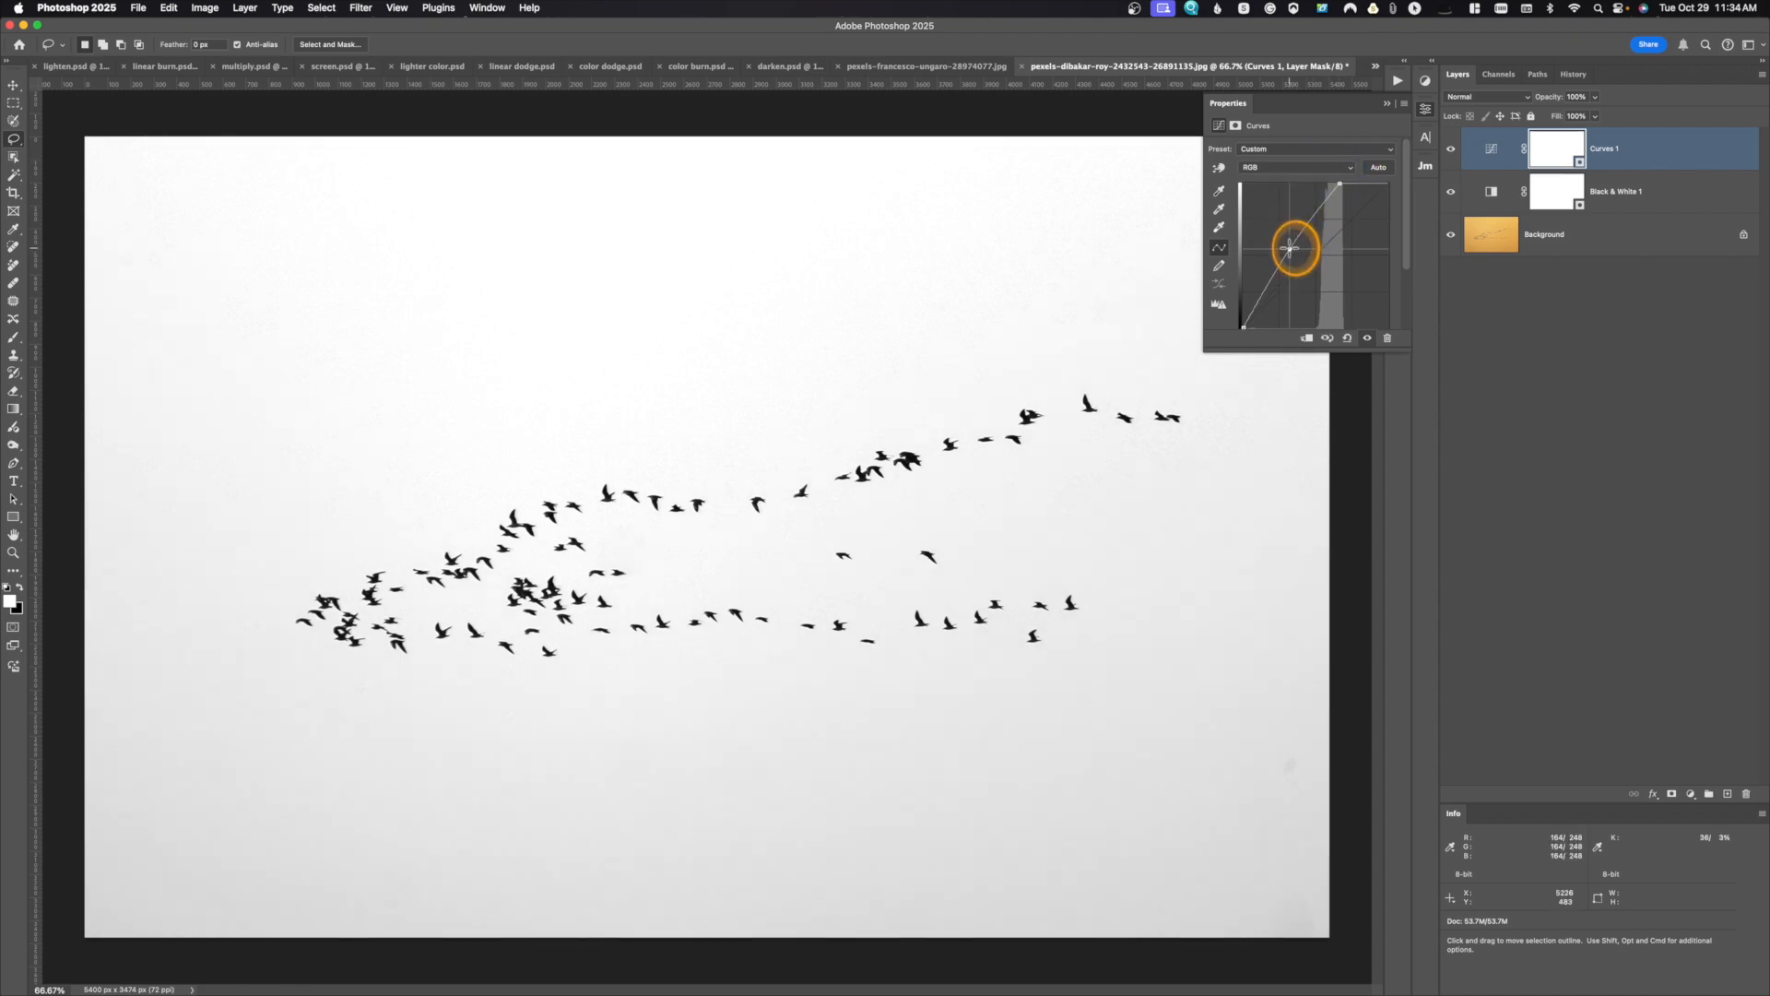
{"action": "left_click_drag", "start_coordinate": [1244, 332], "coordinate": [1245, 327]}
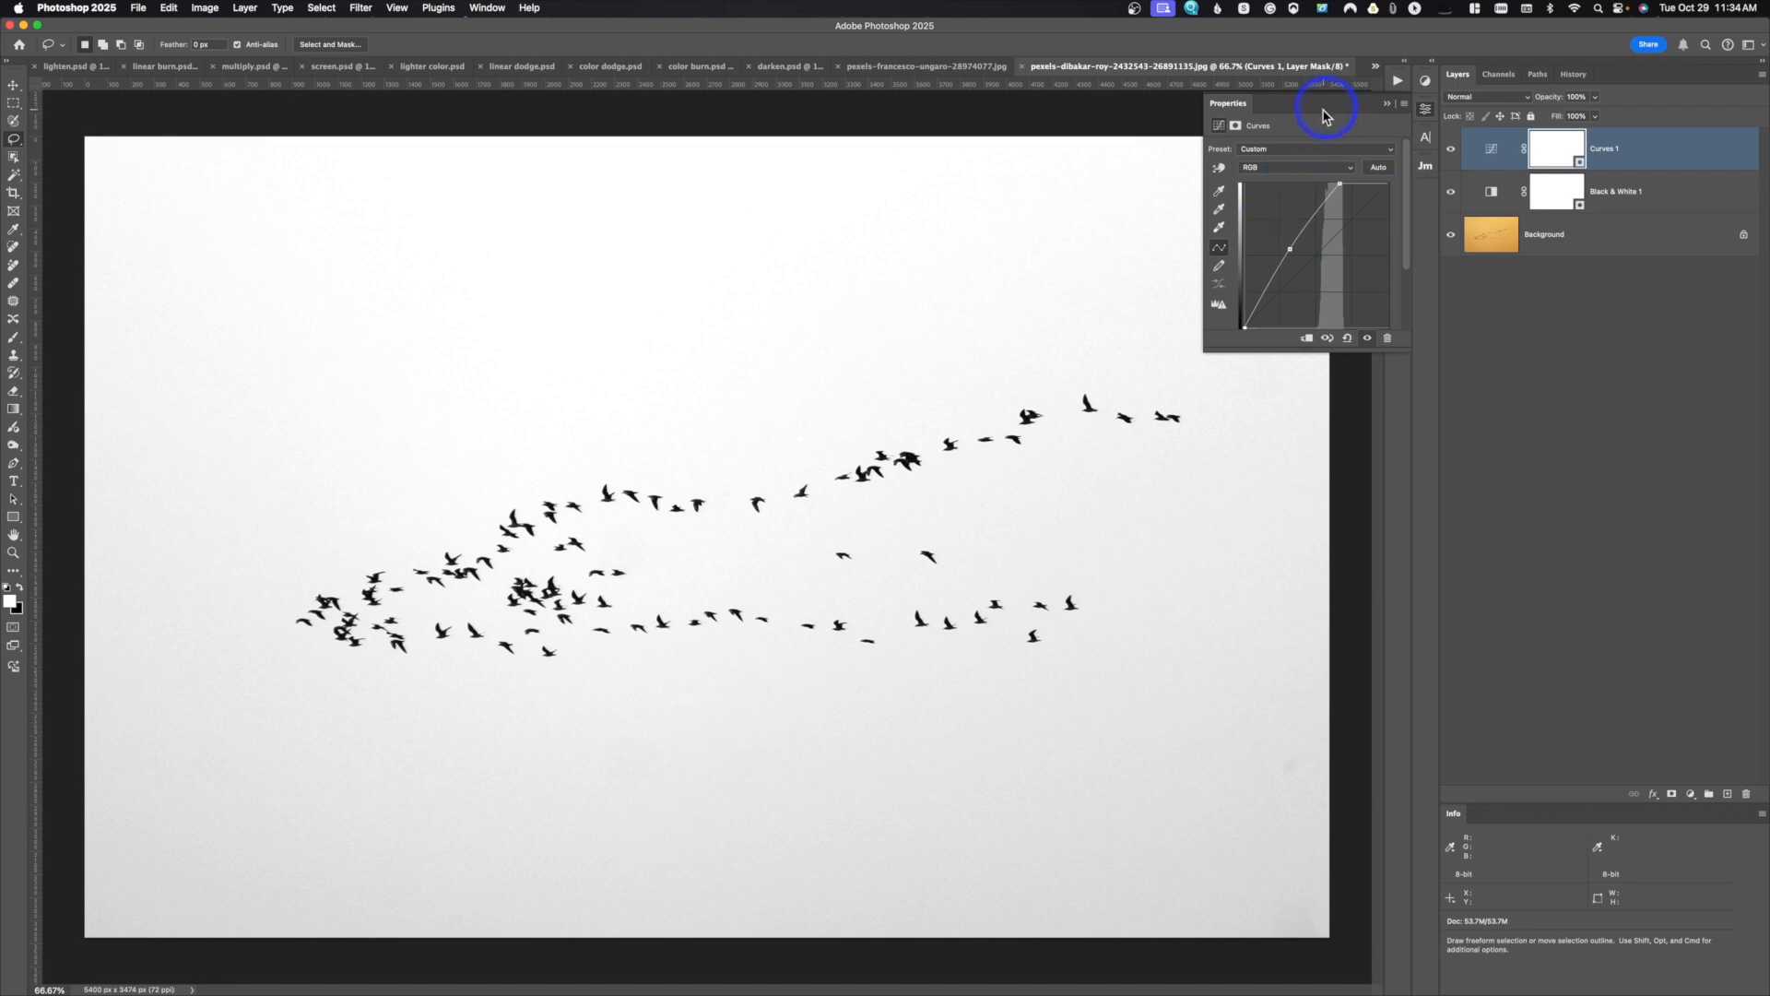
{"action": "left_click", "coordinate": [1389, 103]}
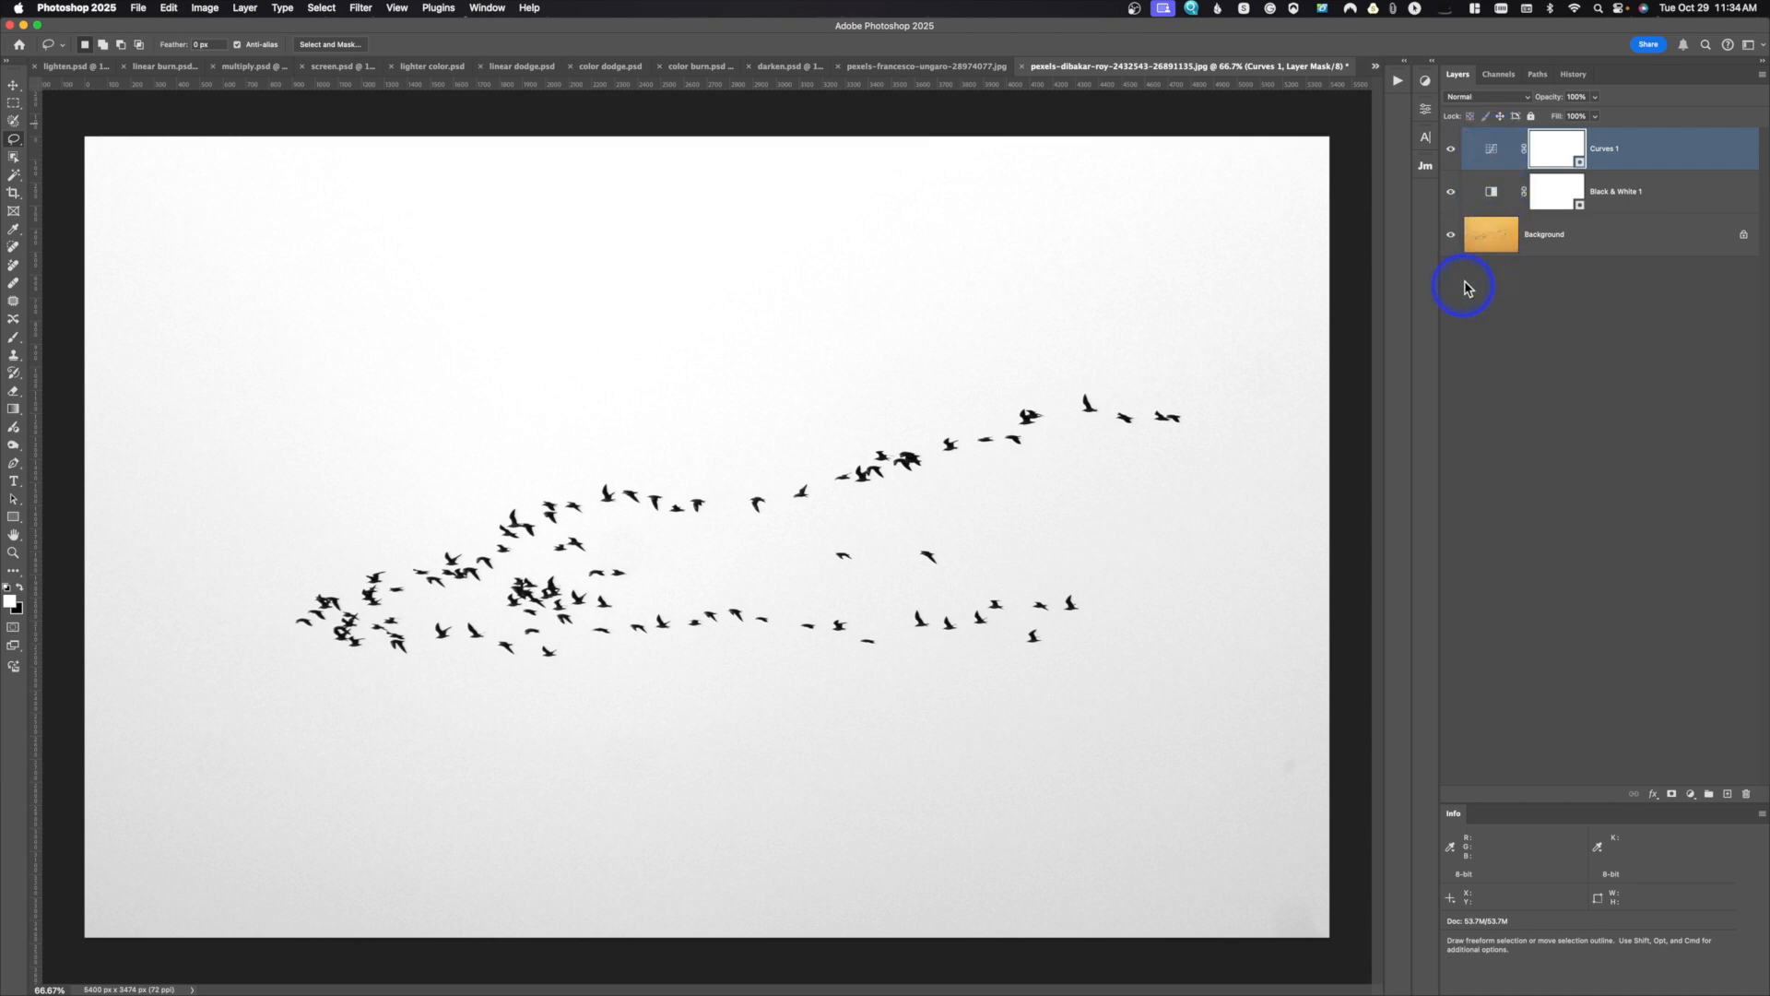
Step: Convert the bird photo's locked Background into a regular layer with the default settings
{"action": "left_click", "coordinate": [1486, 238]}
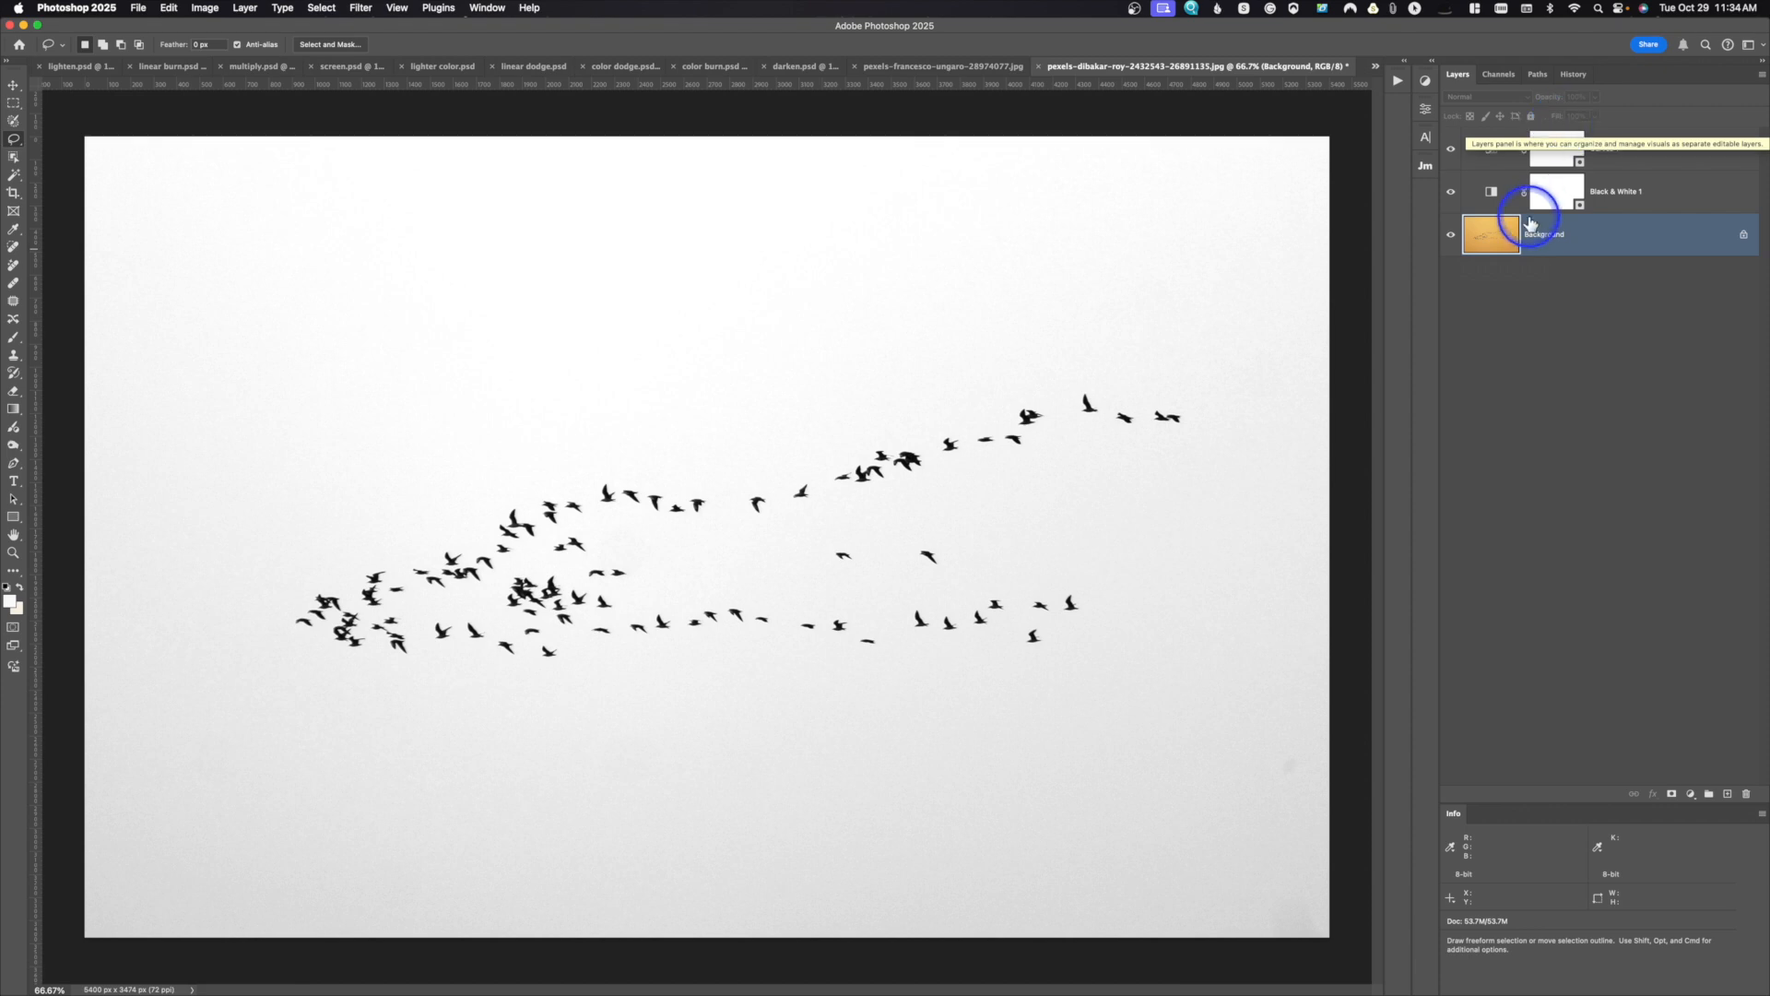
{"action": "left_click", "coordinate": [1734, 242]}
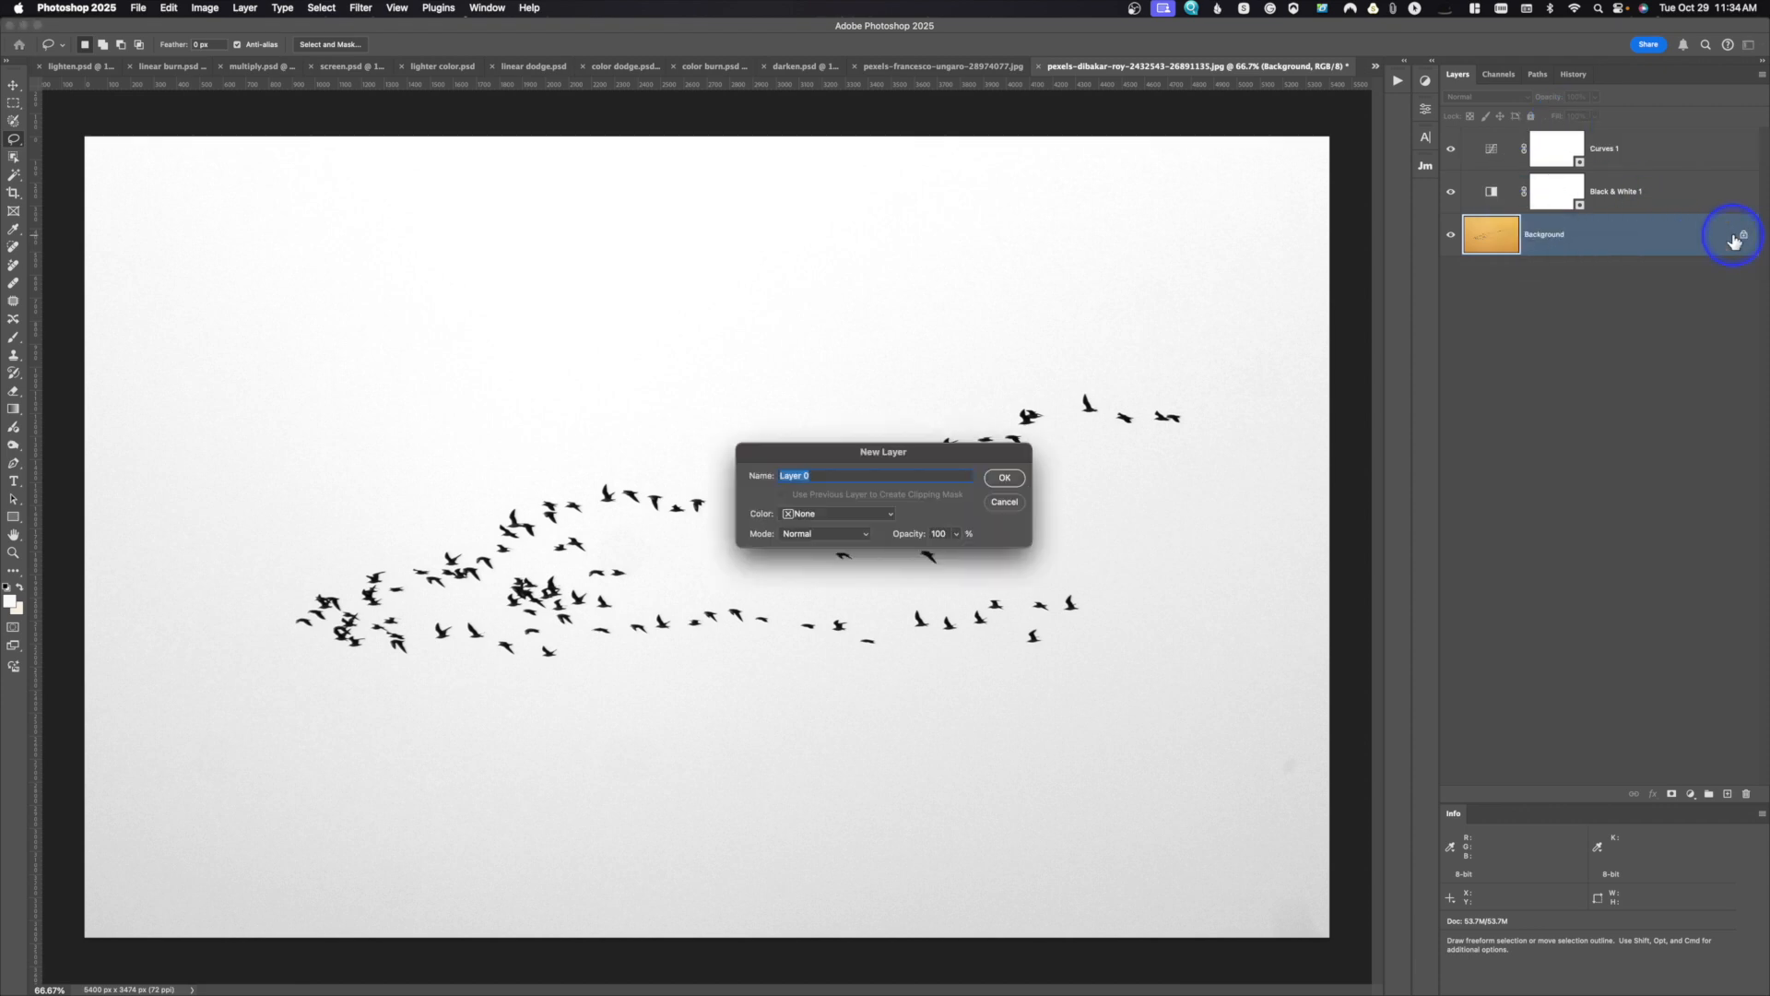
{"action": "left_click", "coordinate": [1010, 475]}
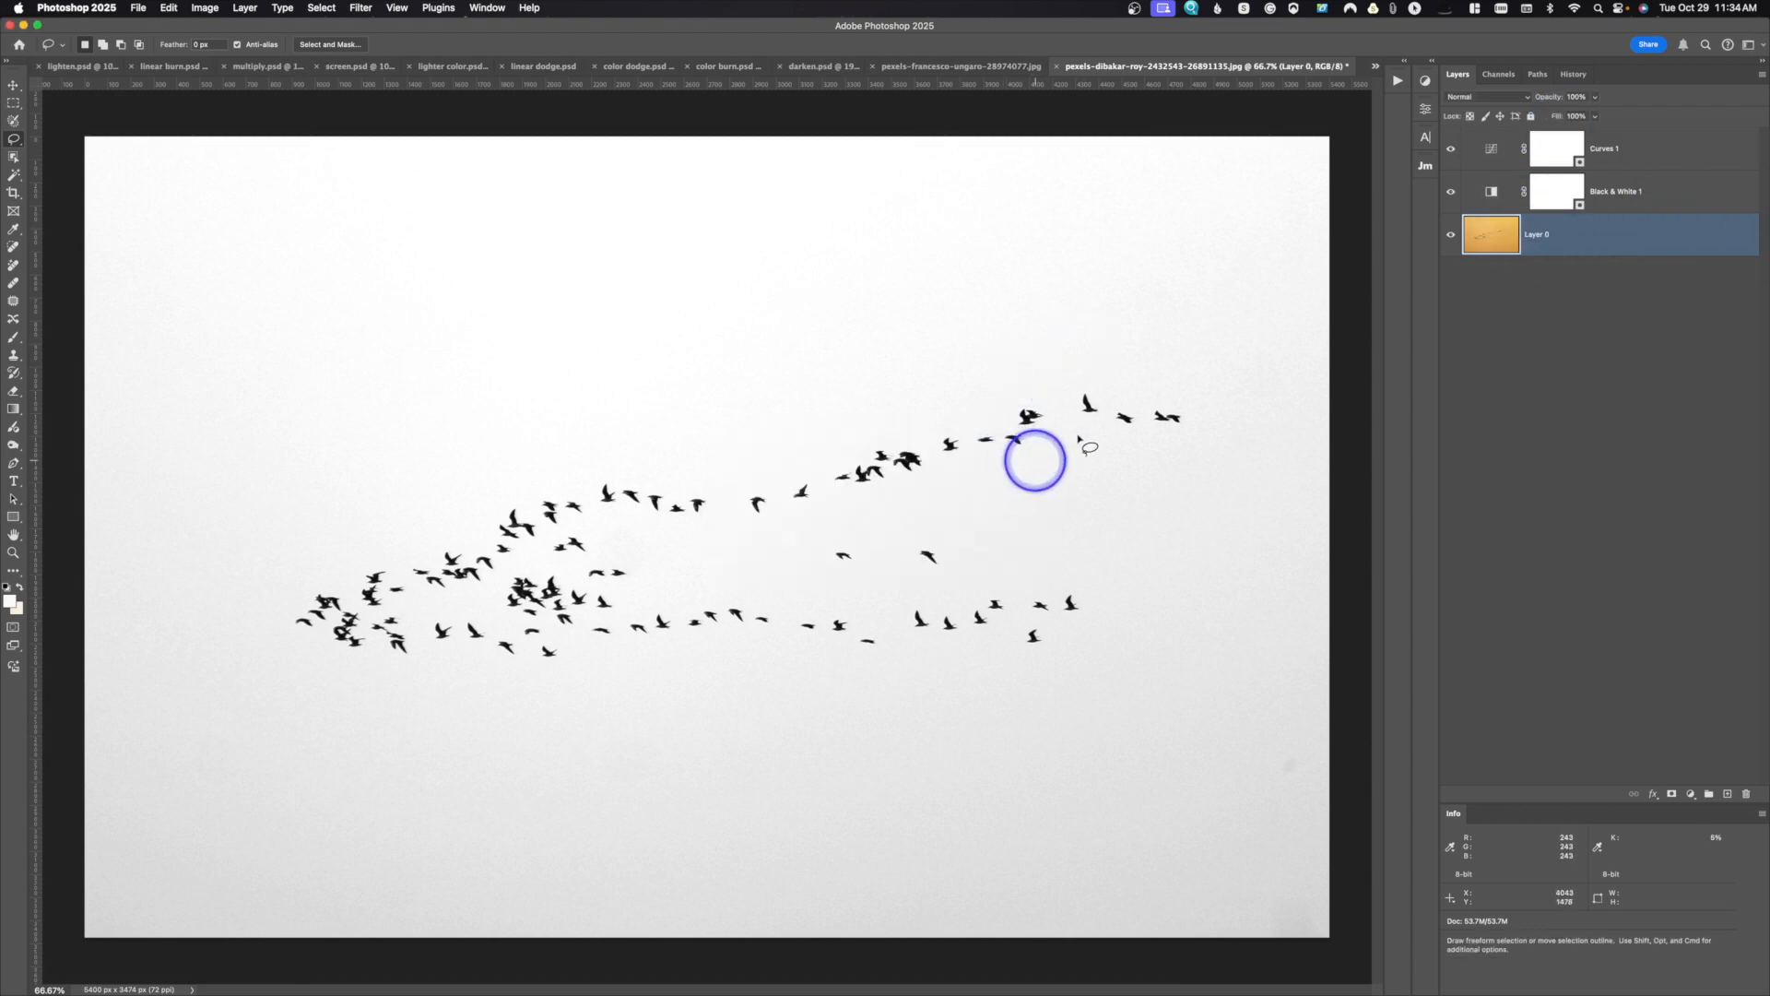
Step: Try to copy and paste the three selected bird layers into the polar bear document, and delete the pasted layer
{"action": "left_click", "coordinate": [1681, 158], "text": "shift"}
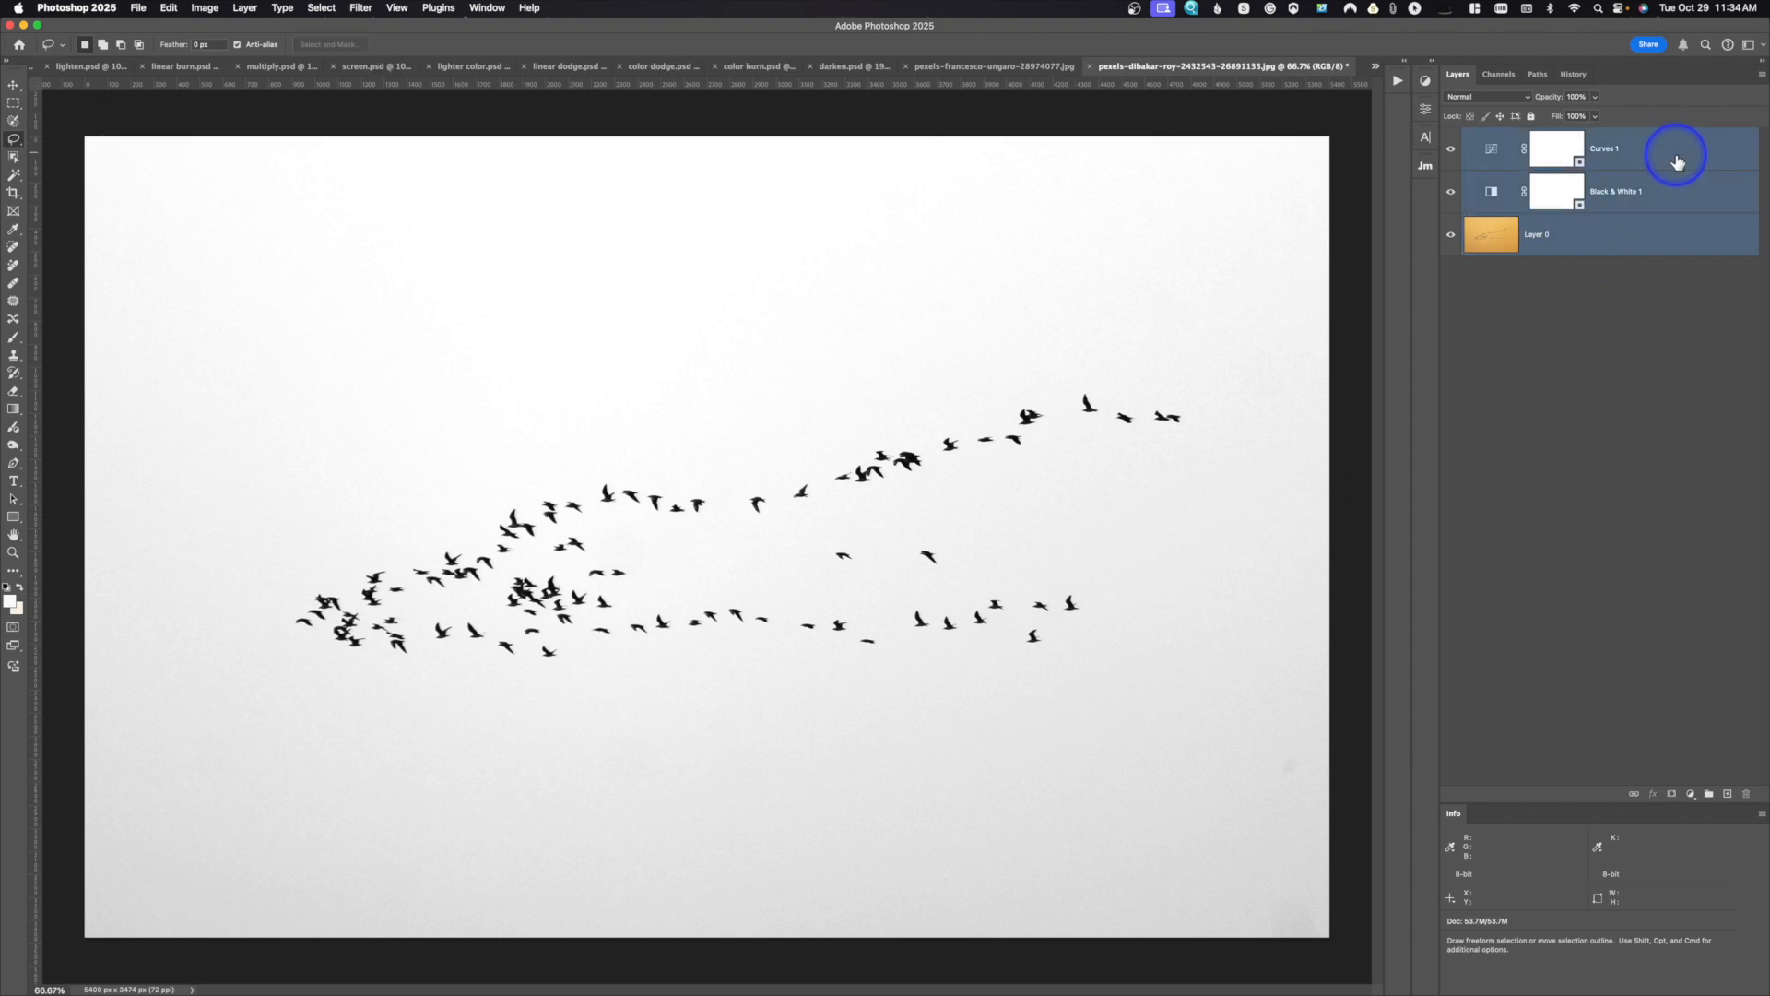
{"action": "key", "text": "super+a"}
{"action": "key", "text": "super+c"}
{"action": "left_click", "coordinate": [1011, 66]}
{"action": "key", "text": "super+v"}
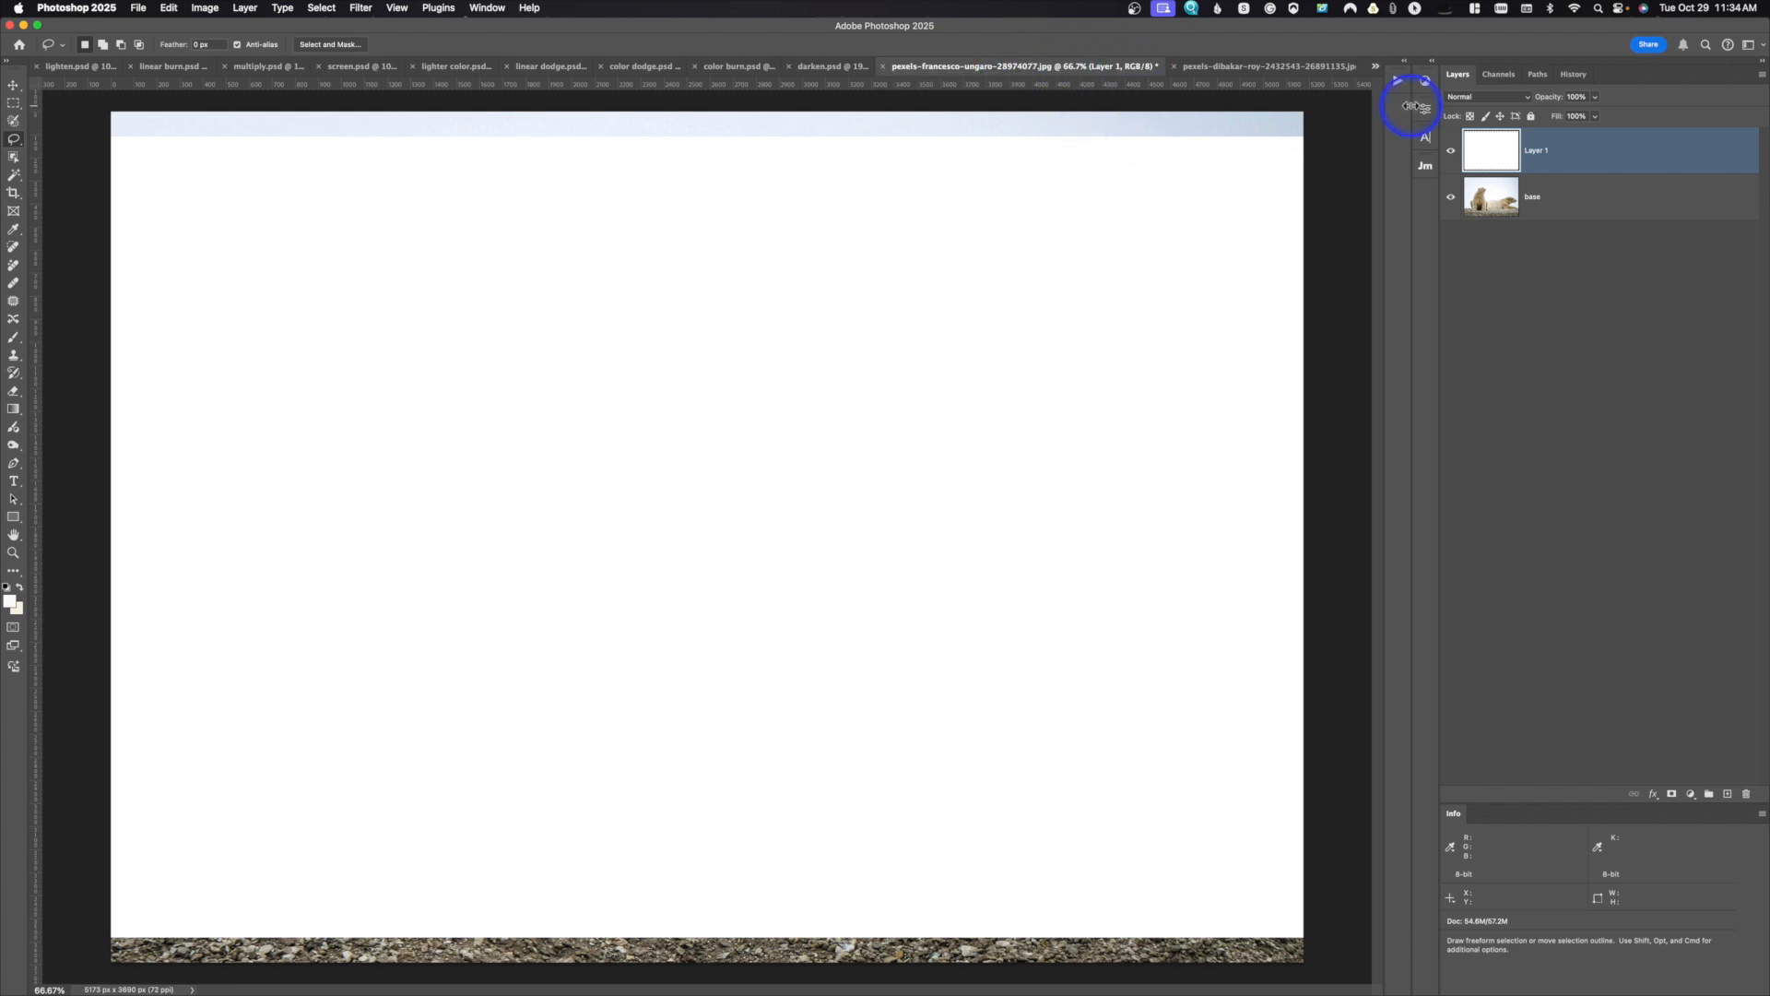
{"action": "left_click_drag", "start_coordinate": [1494, 143], "coordinate": [1745, 794]}
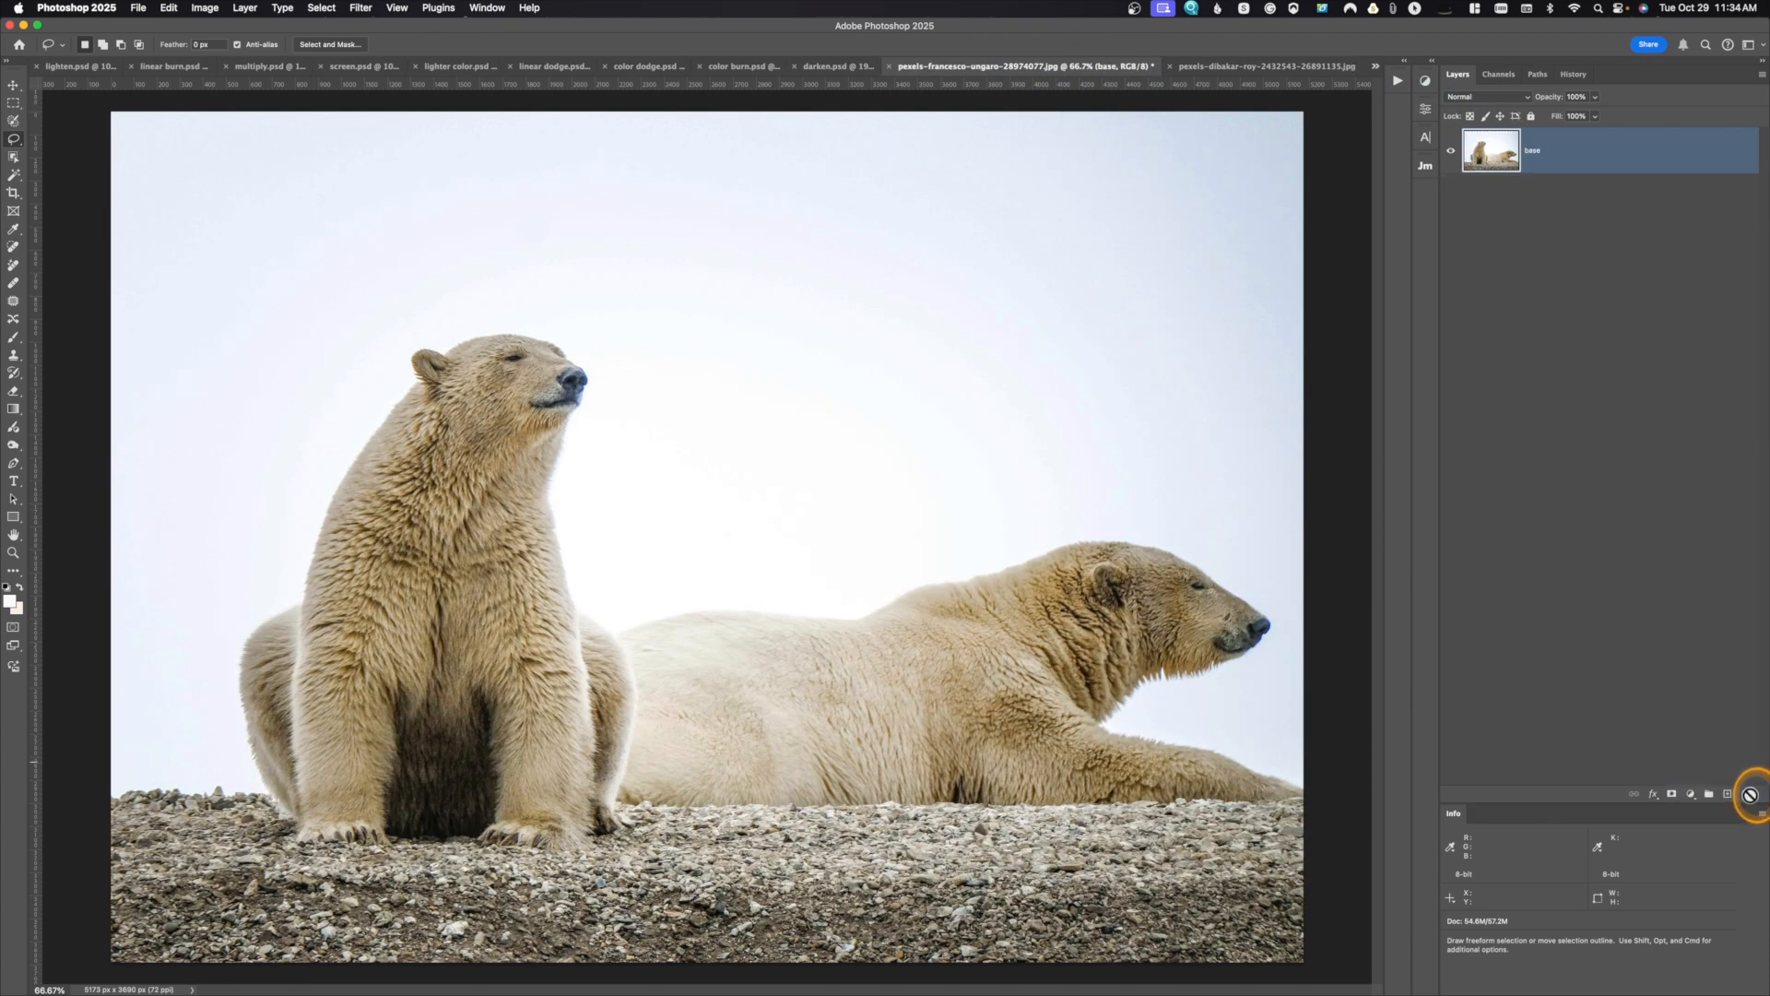
Step: Clear the selection in the bird document and transfer all three layers, centred, into the polar bear document with the Move tool
{"action": "left_click", "coordinate": [1265, 67]}
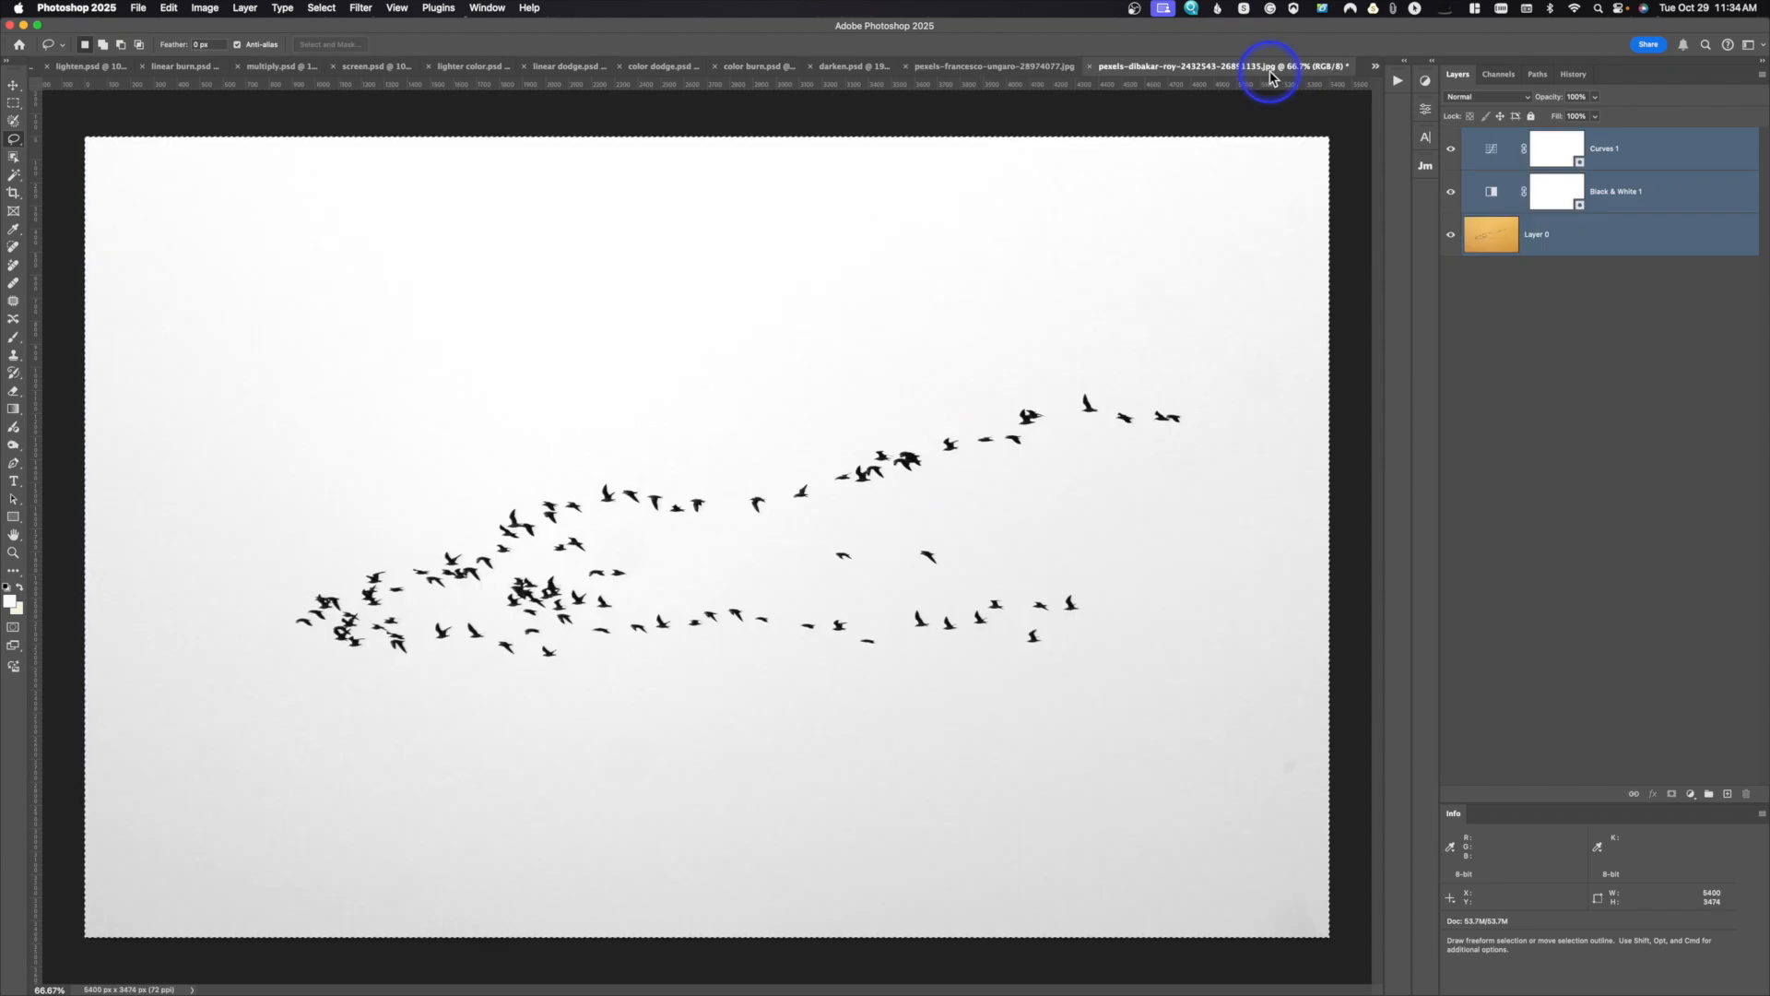
{"action": "key", "text": "super+d"}
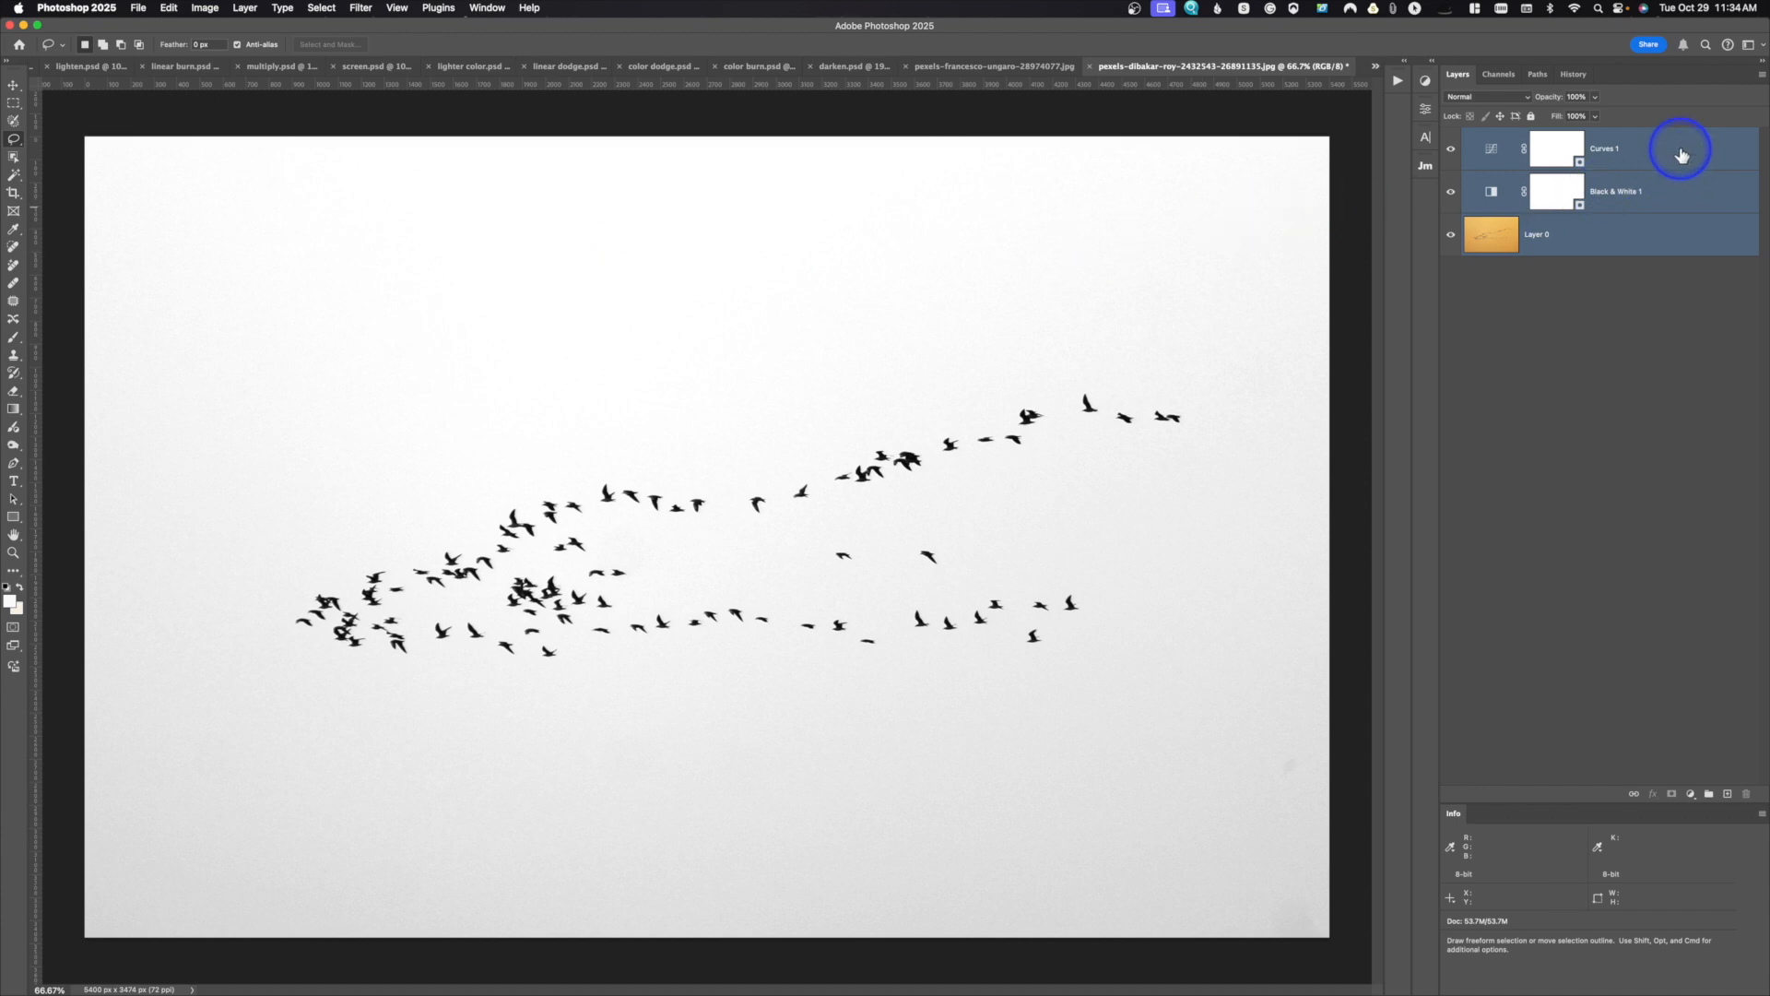
{"action": "left_click", "coordinate": [1651, 311]}
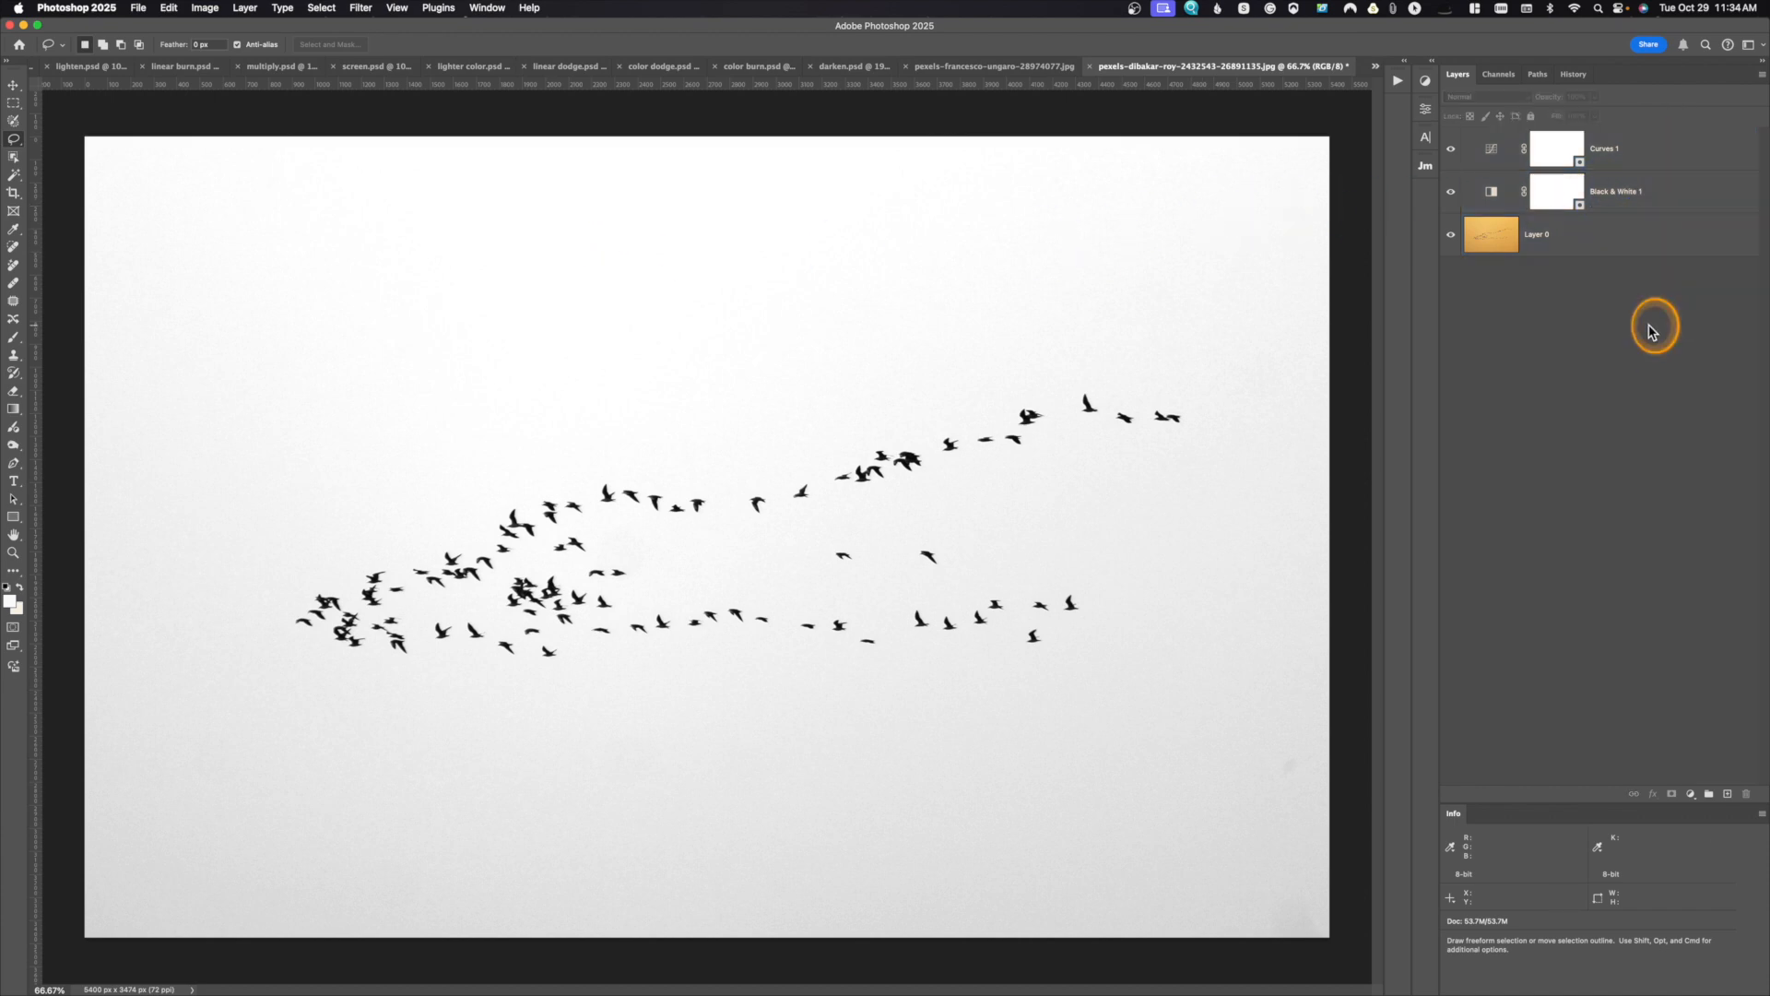
{"action": "left_click", "coordinate": [1636, 152]}
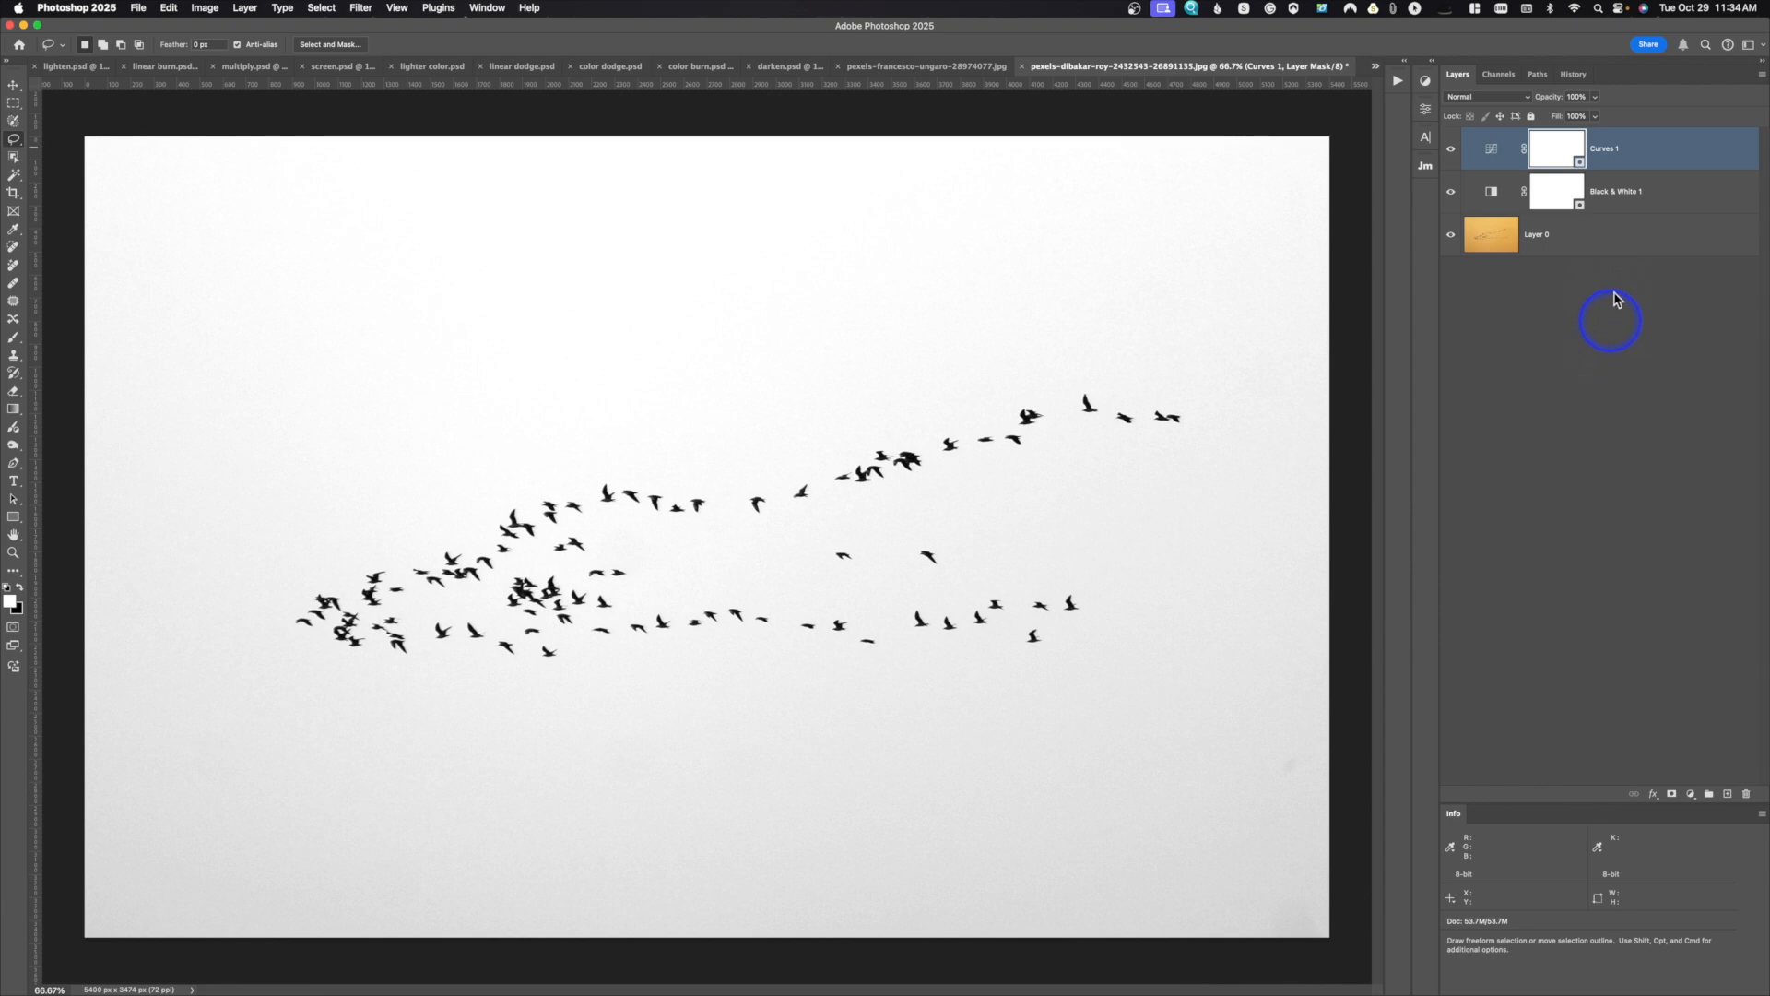
{"action": "left_click", "coordinate": [1615, 241], "text": "shift"}
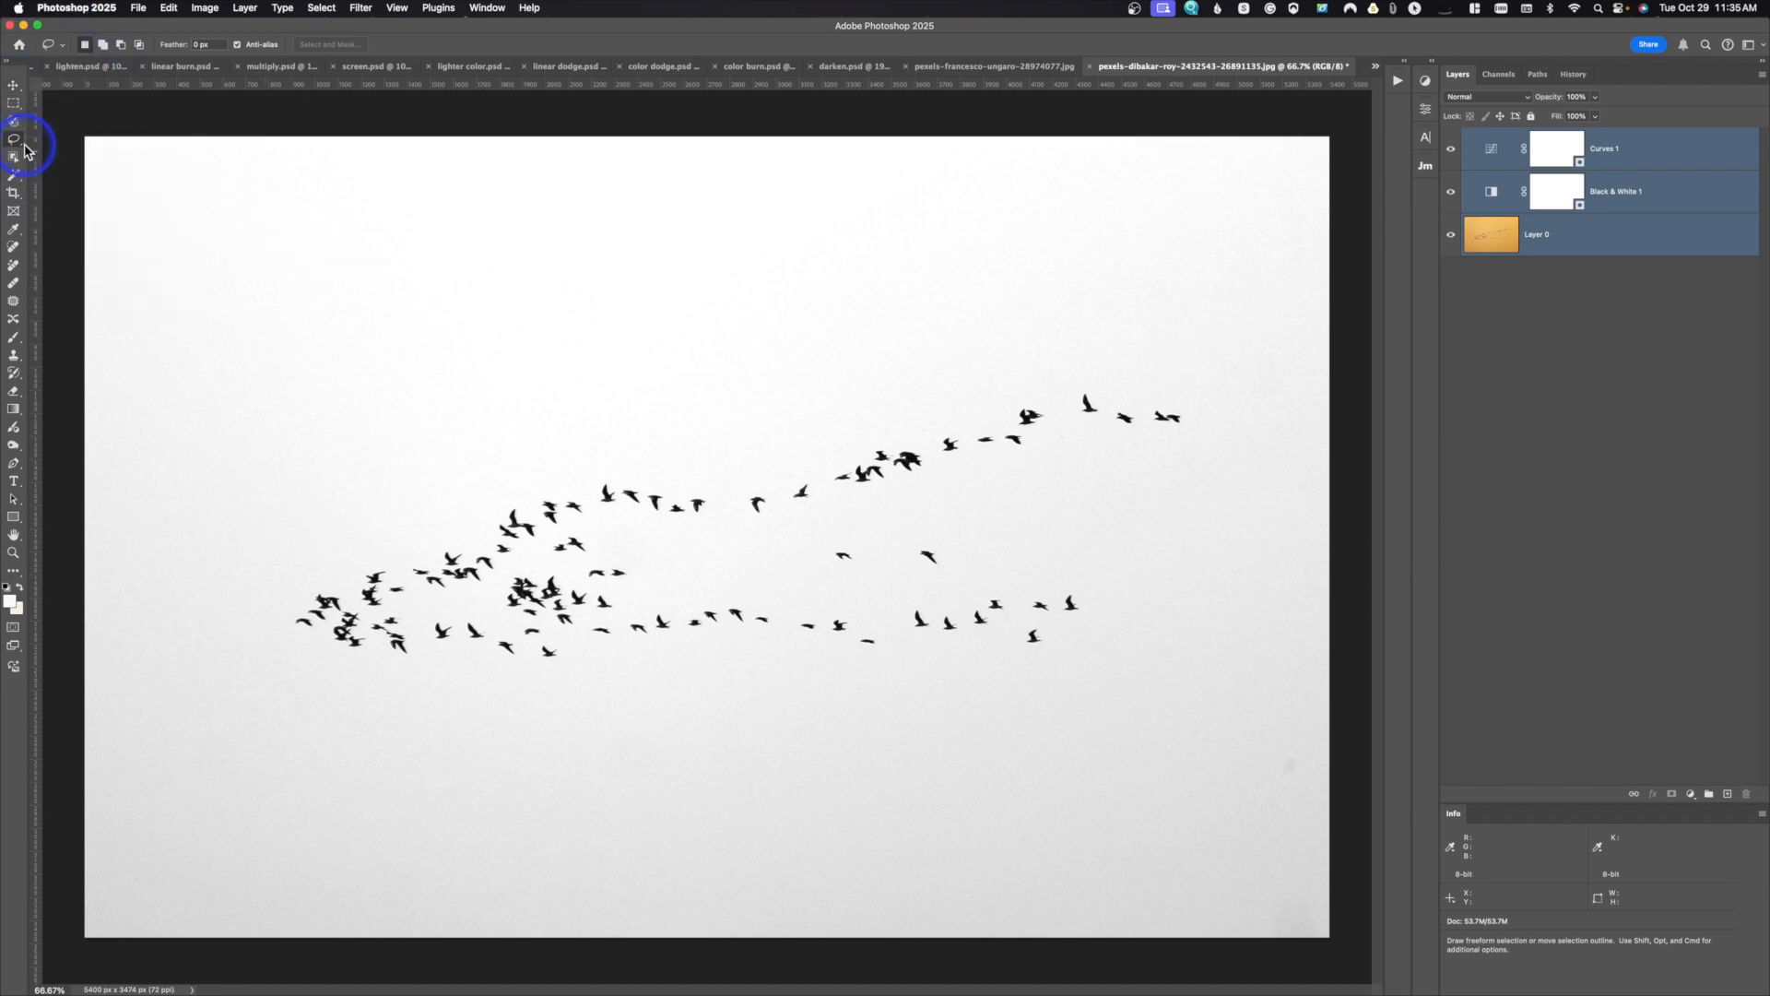
{"action": "left_click", "coordinate": [12, 87]}
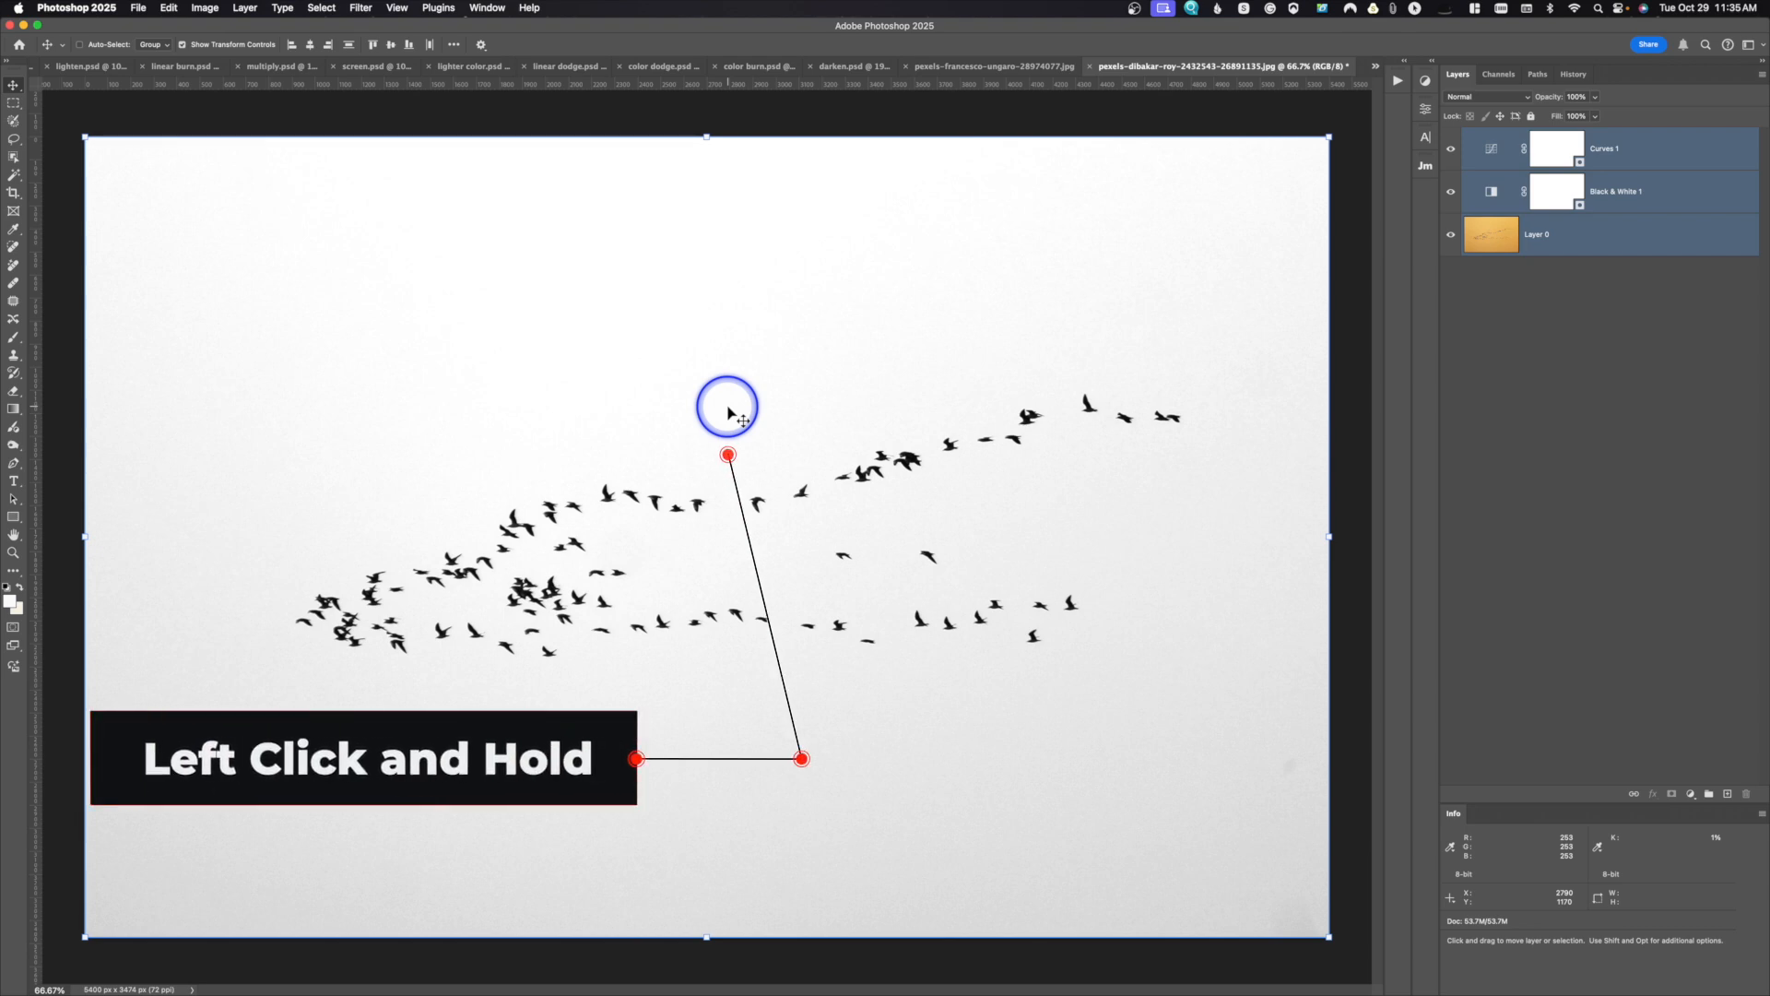
{"action": "left_click_drag", "start_coordinate": [728, 412], "coordinate": [706, 513]}
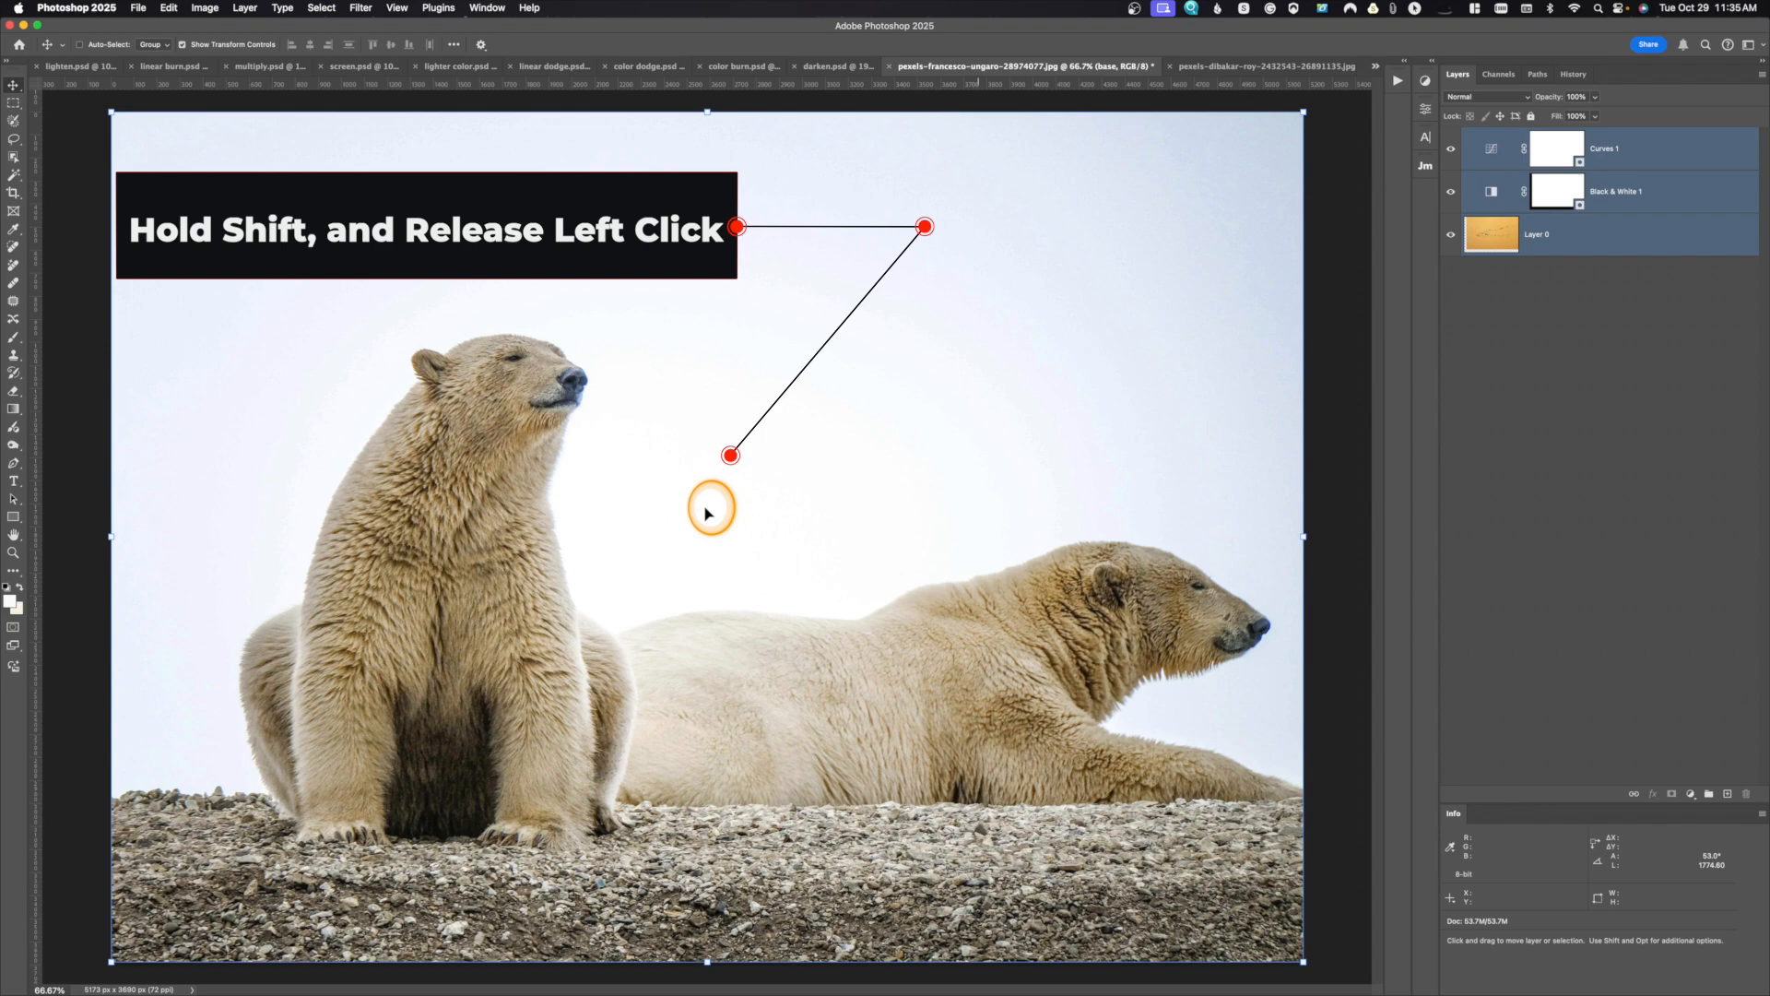
{"action": "left_click_drag", "start_coordinate": [706, 513], "coordinate": [708, 515]}
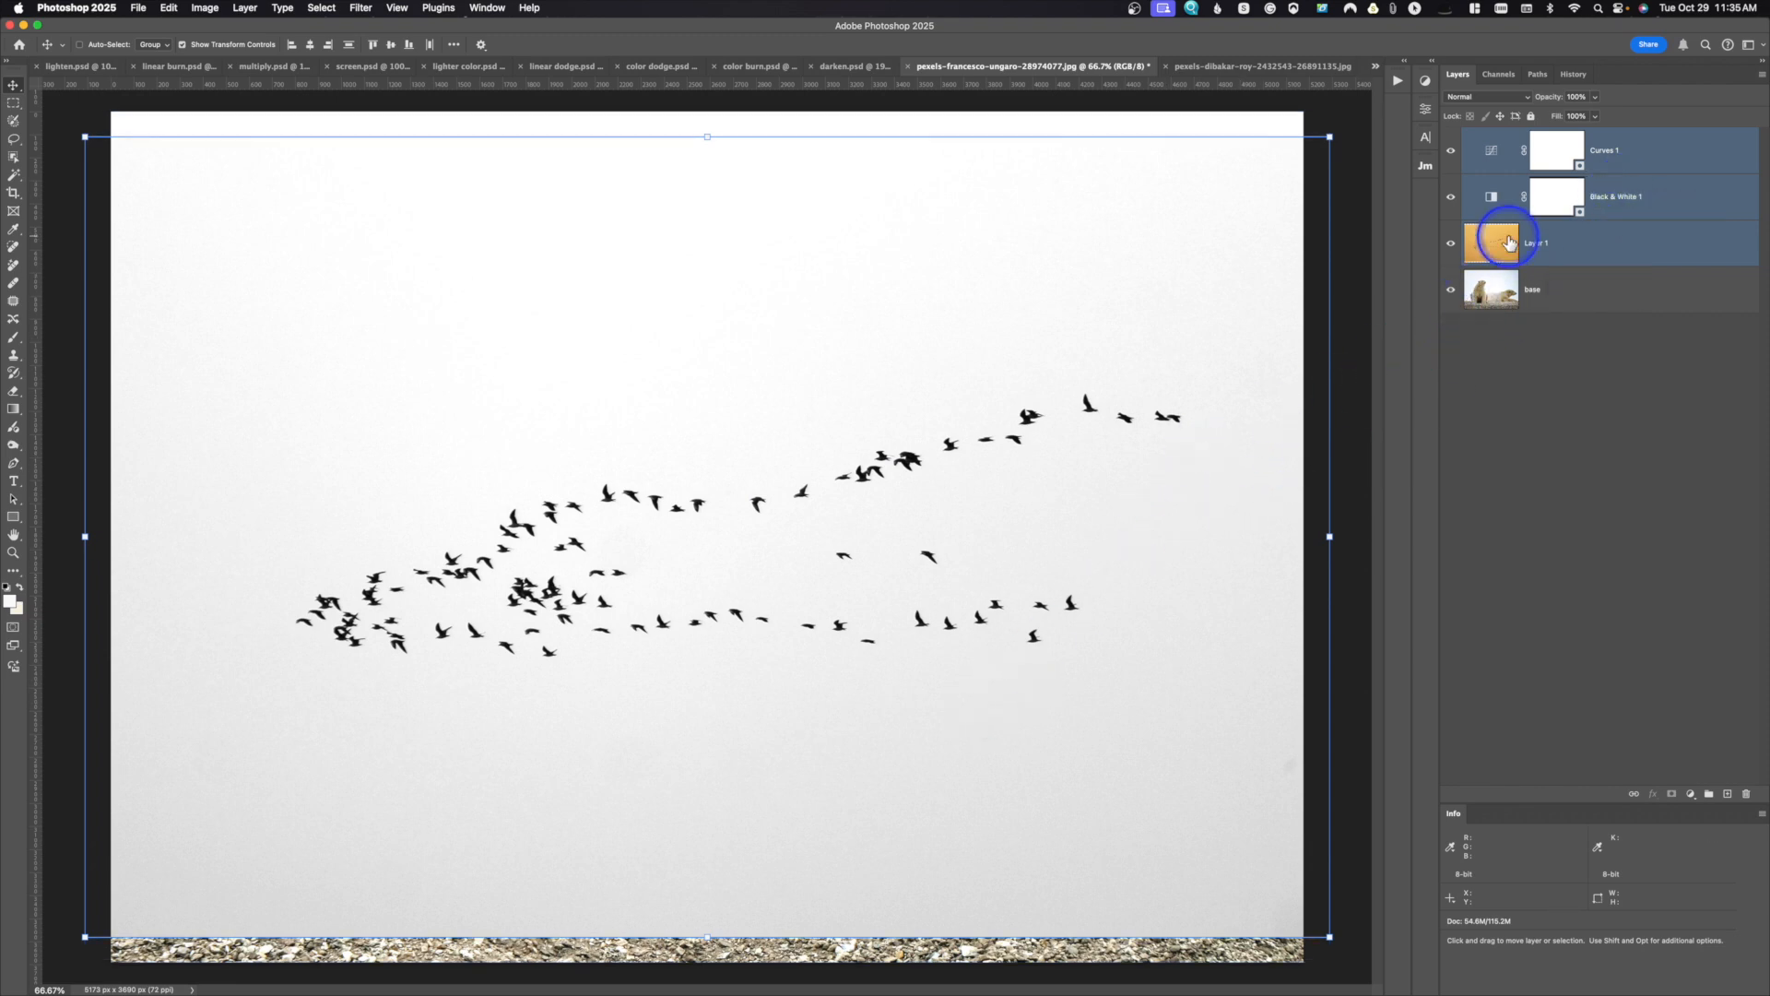
{"action": "left_click", "coordinate": [1497, 300], "text": "shift"}
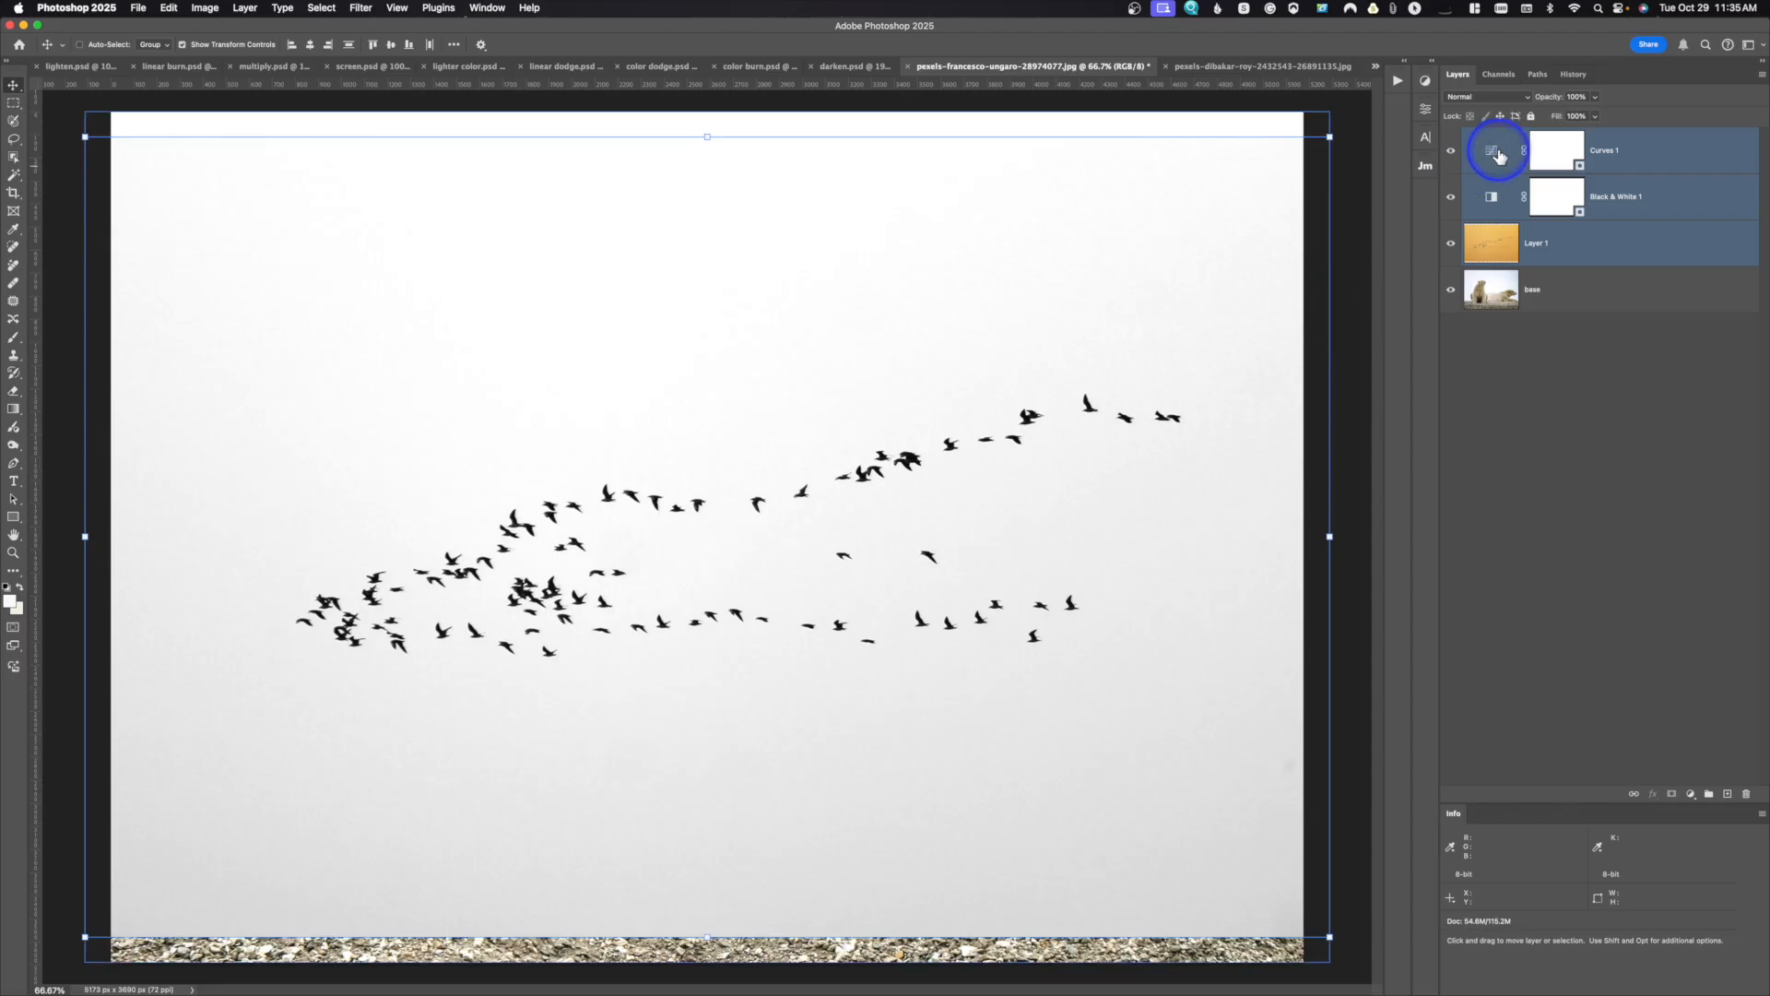
{"action": "left_click", "coordinate": [1483, 201]}
{"action": "left_click", "coordinate": [1493, 246]}
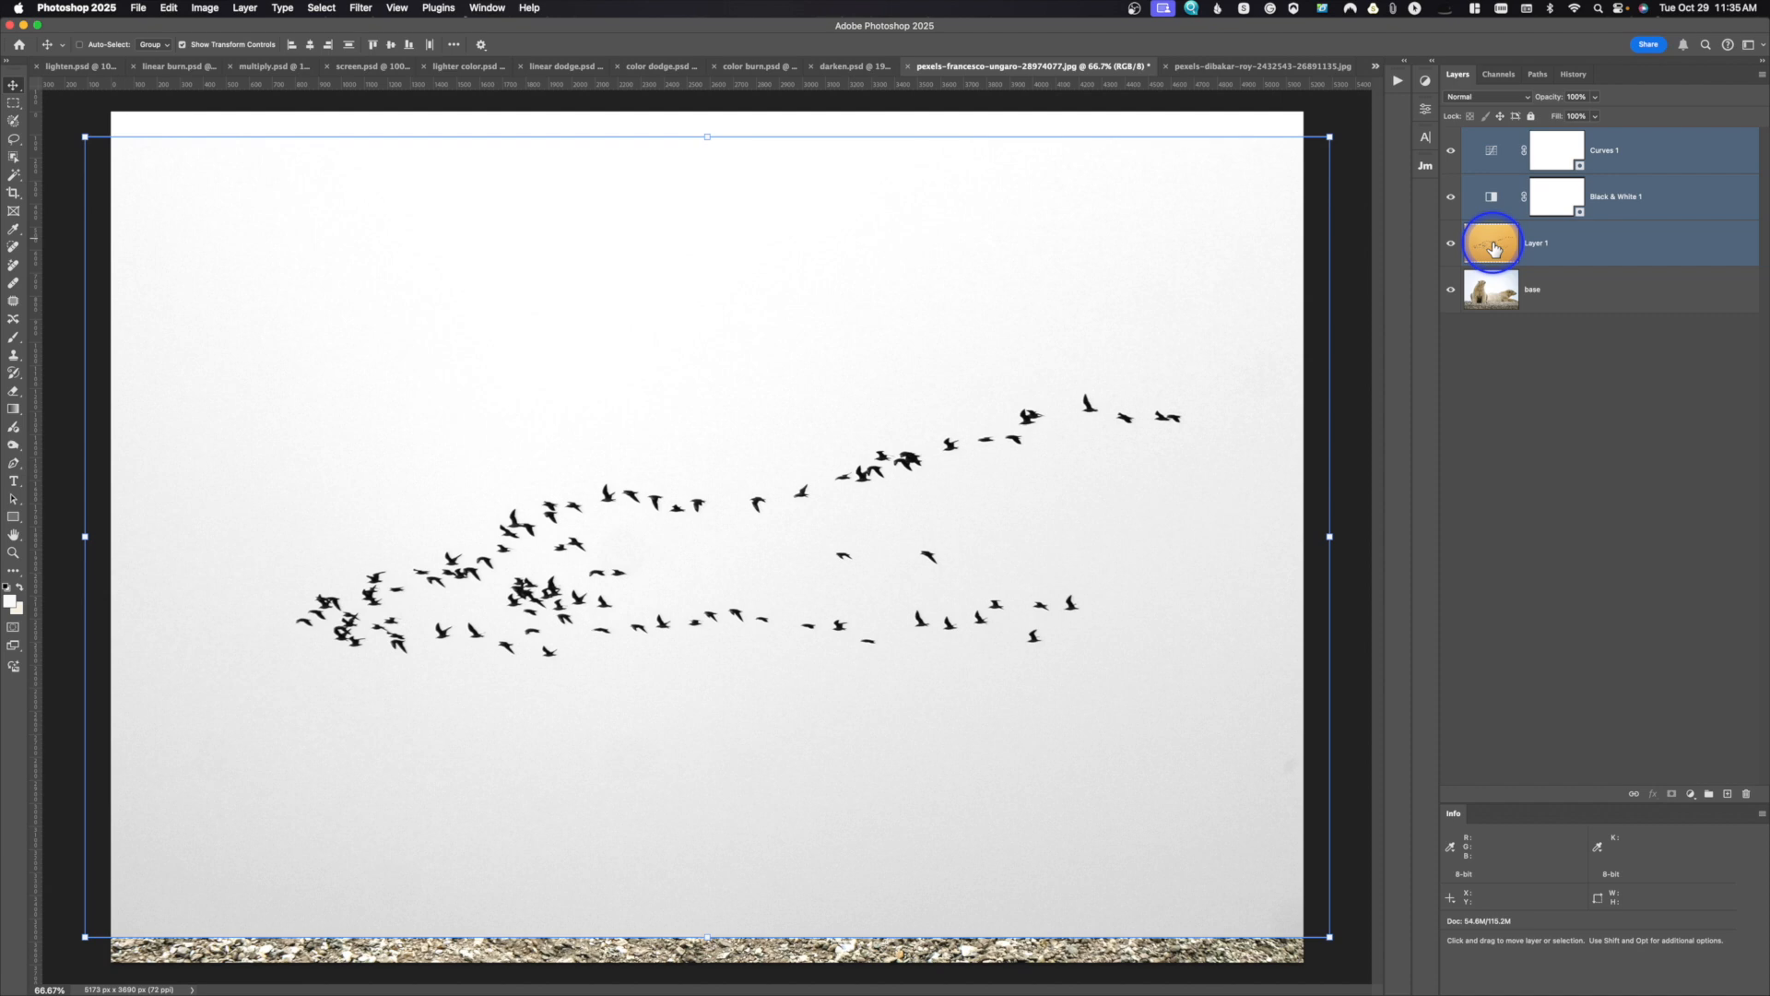
Step: Clip the Curves 1 and Black & White 1 adjustment layers to the bird image layer beneath them
{"action": "left_click", "coordinate": [1505, 172]}
{"action": "left_click", "coordinate": [1507, 187], "text": "shift"}
{"action": "left_click", "coordinate": [1503, 169]}
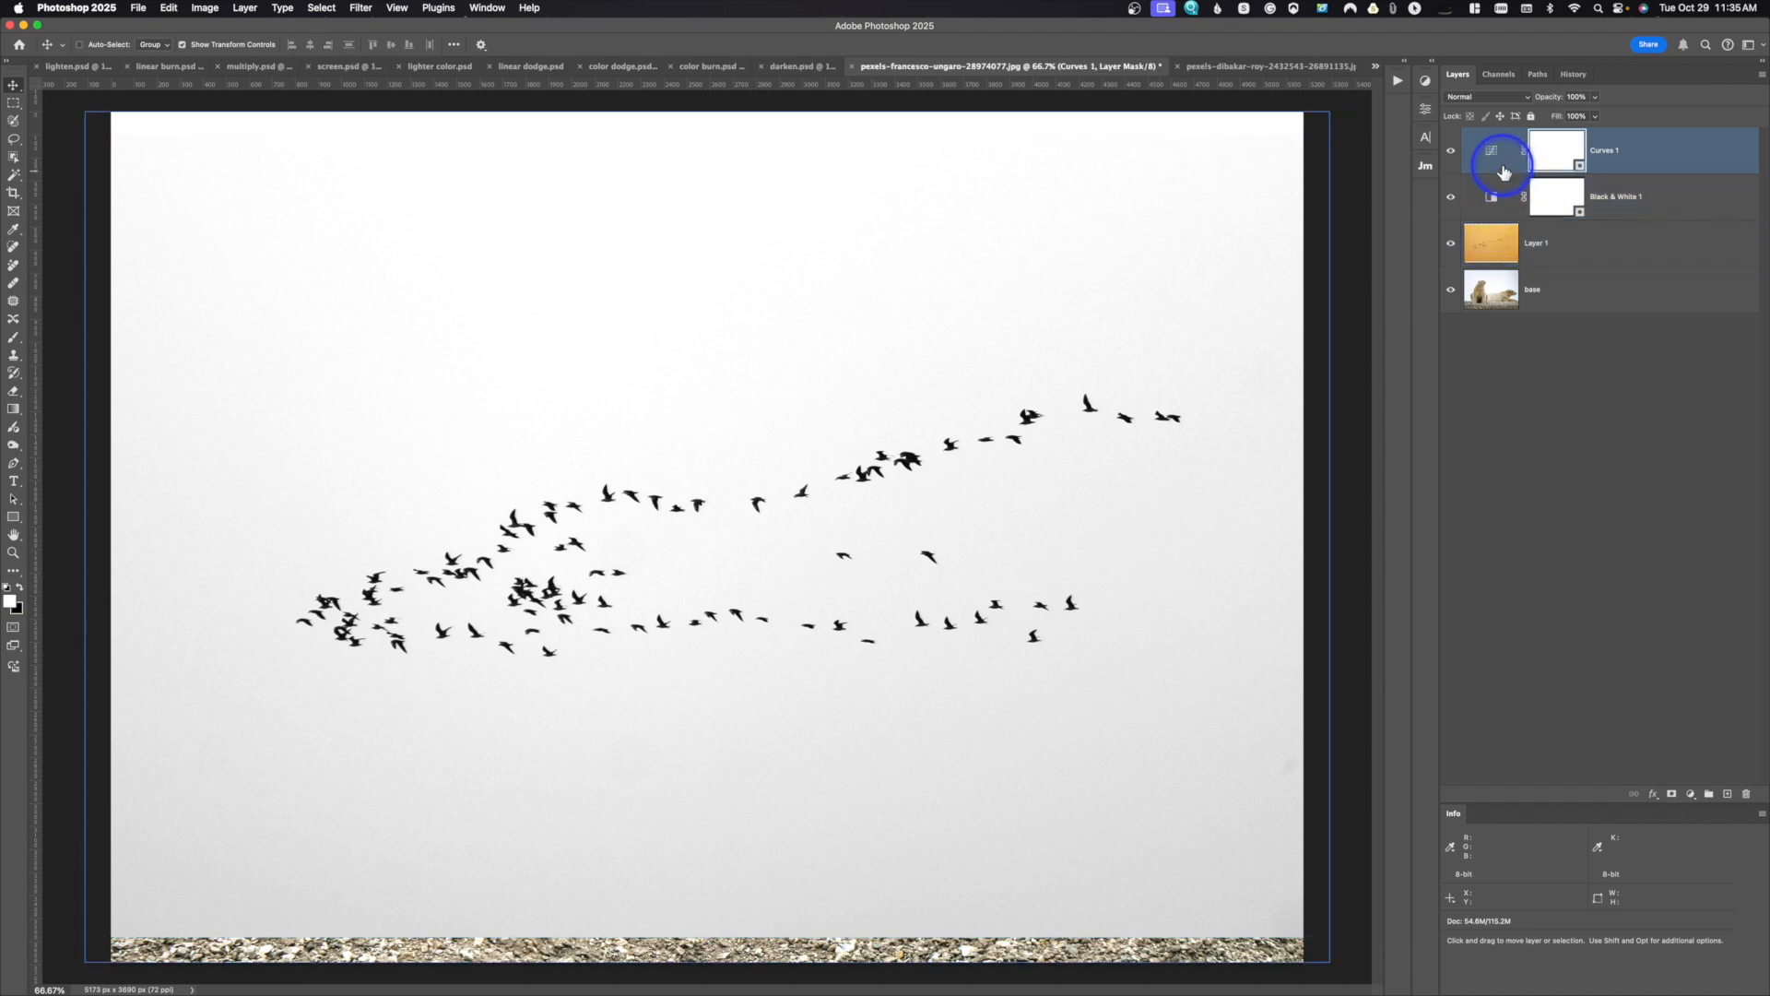
{"action": "left_click", "coordinate": [1432, 63]}
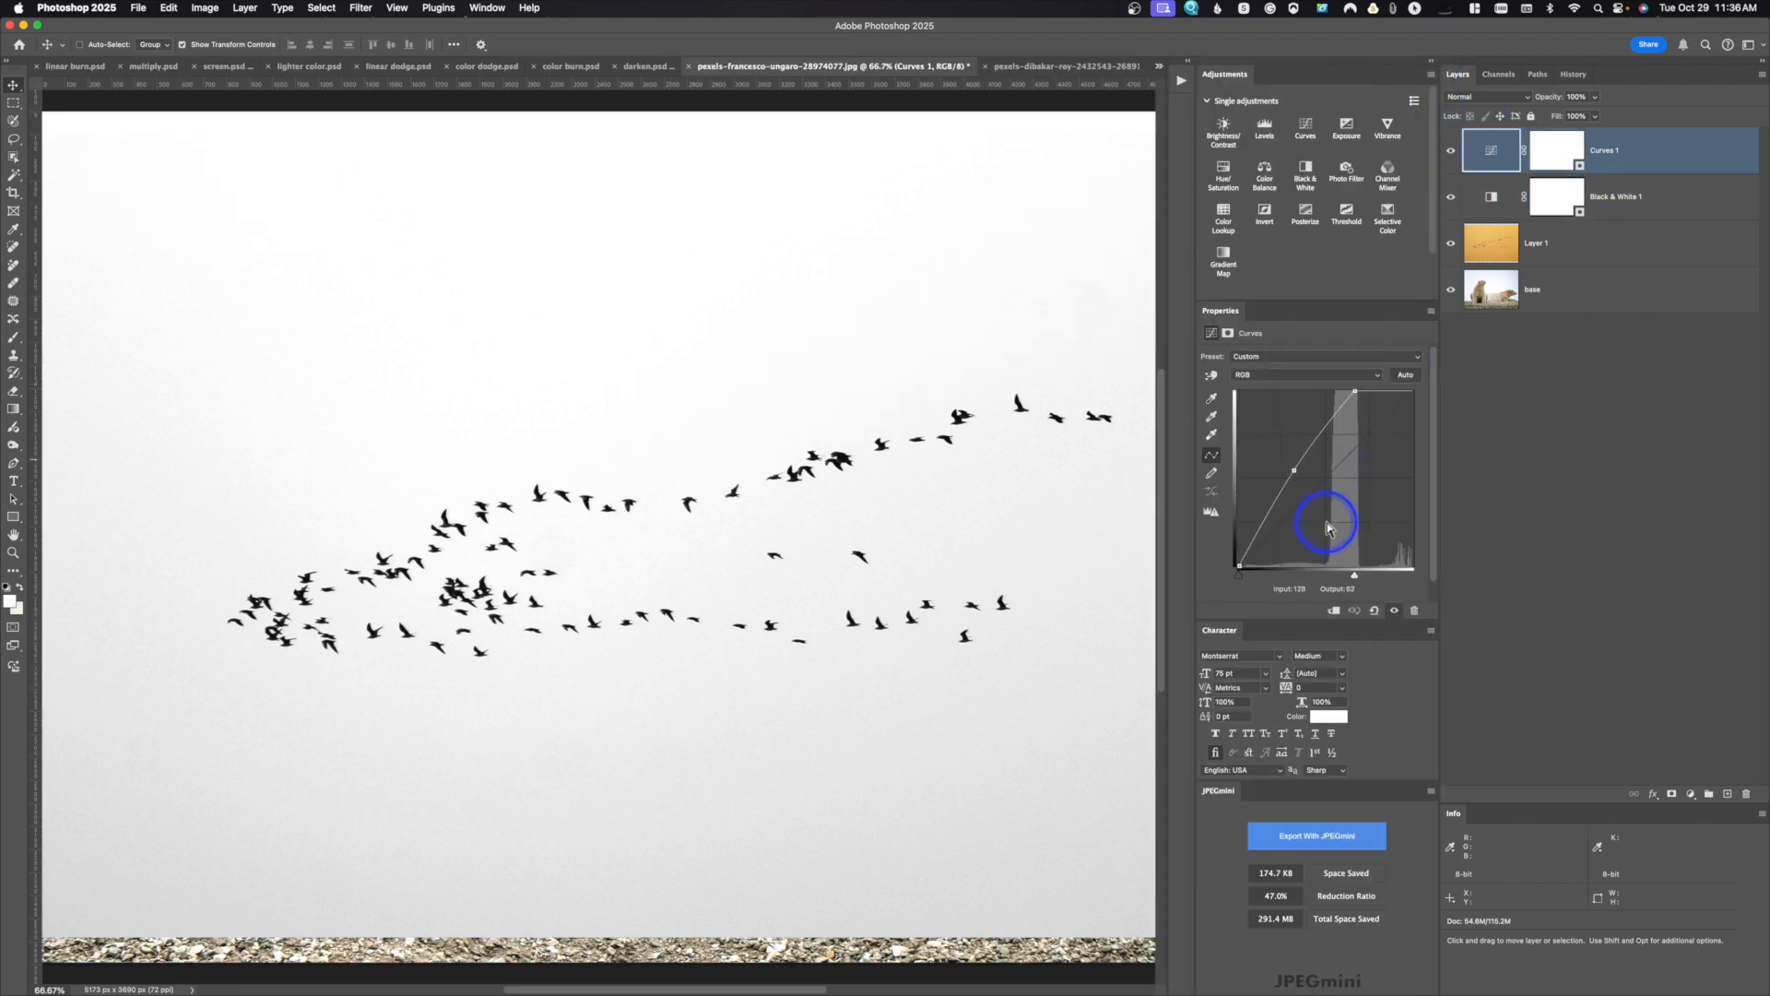
{"action": "key", "text": "ctrl+alt+m"}
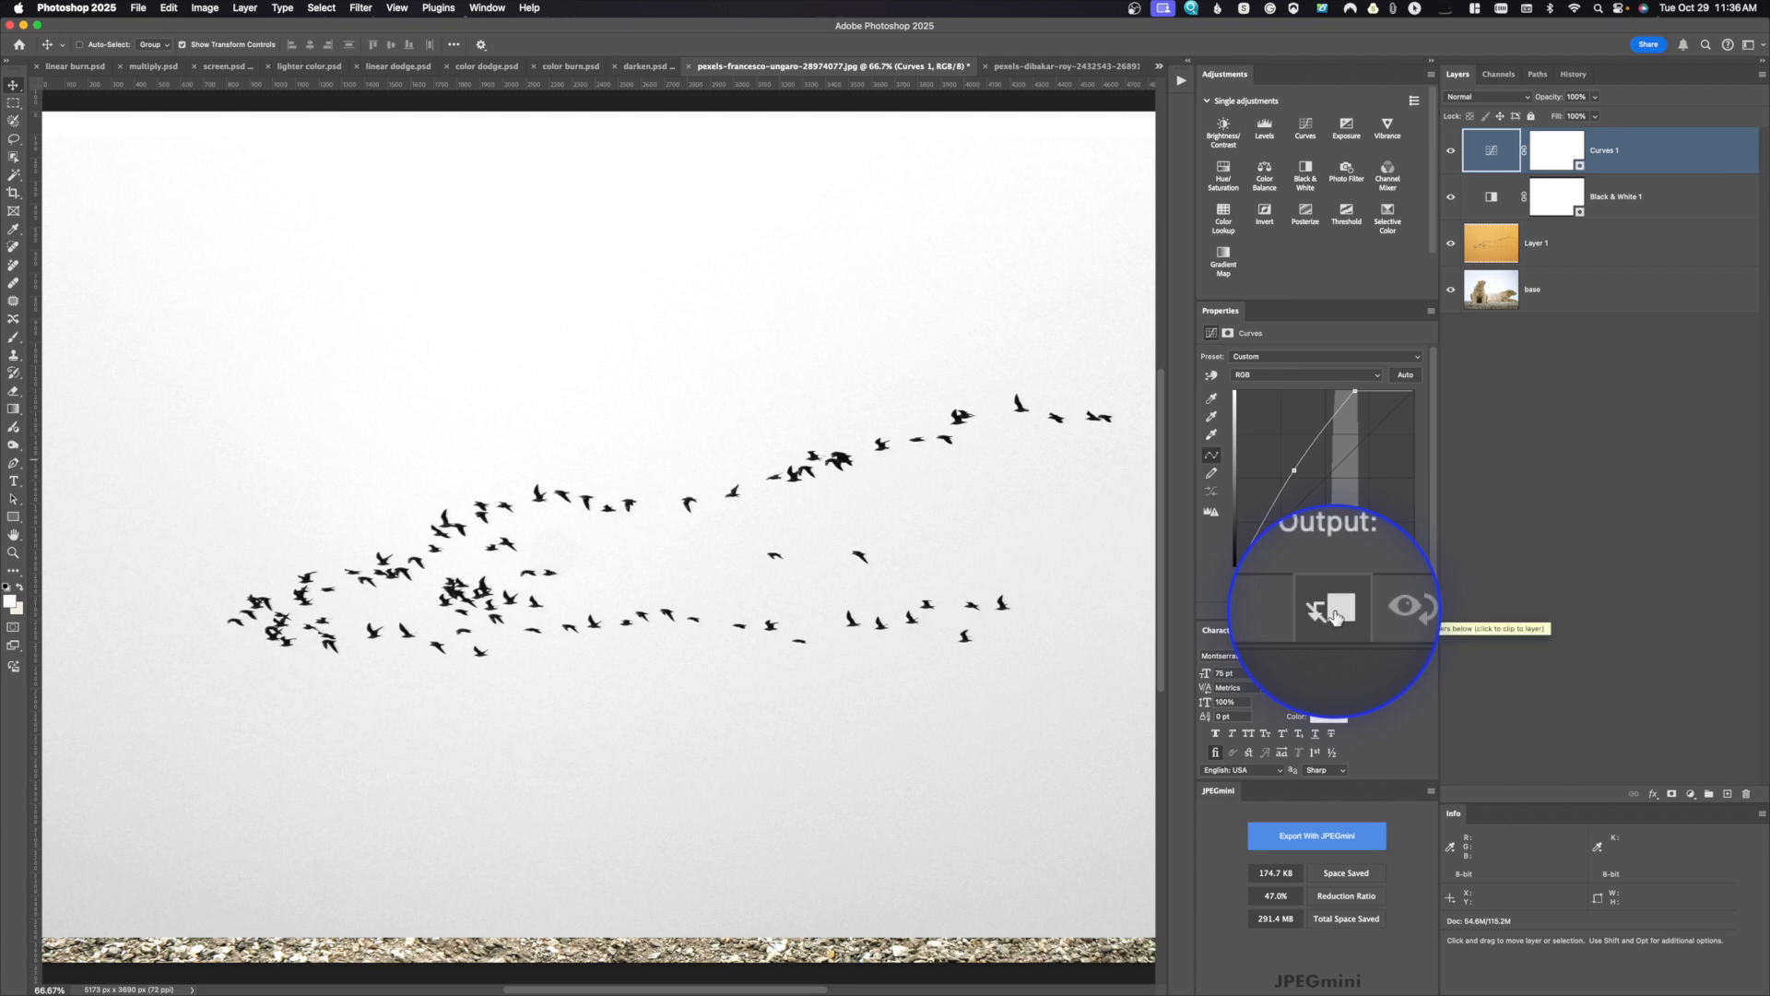
{"action": "key", "text": "ctrl+alt+m"}
{"action": "left_click", "coordinate": [1334, 611]}
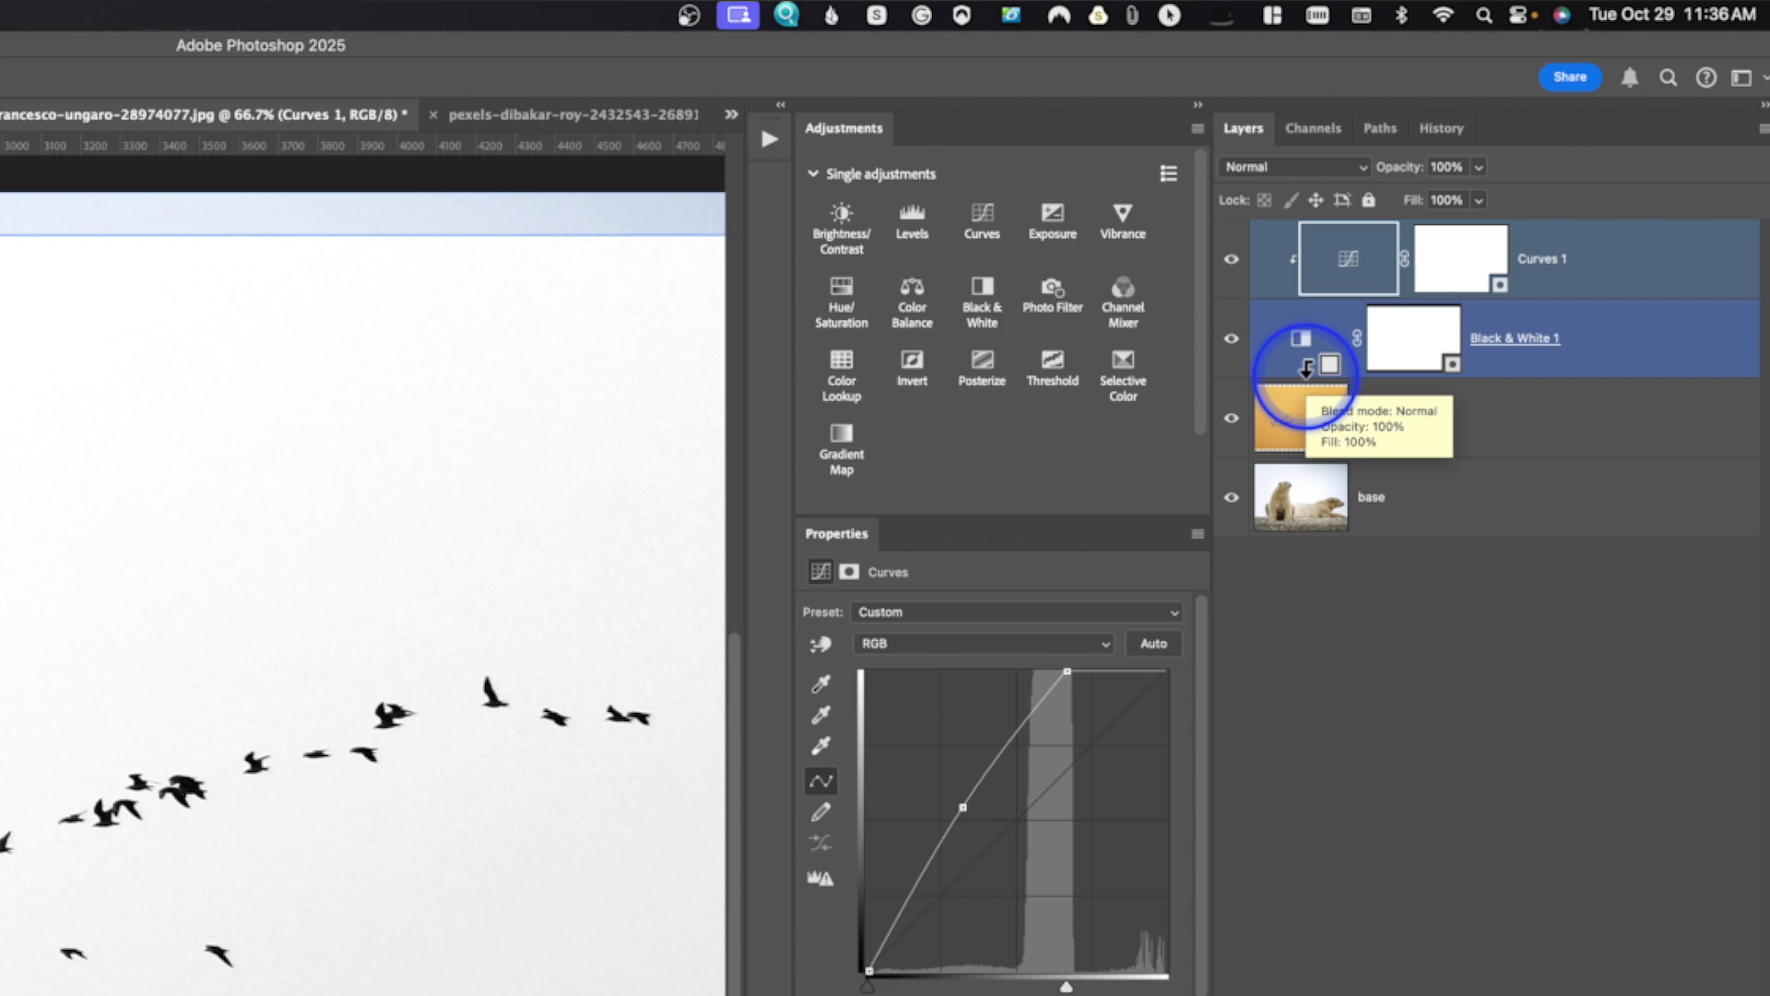
{"action": "left_click", "coordinate": [1305, 369], "text": "alt"}
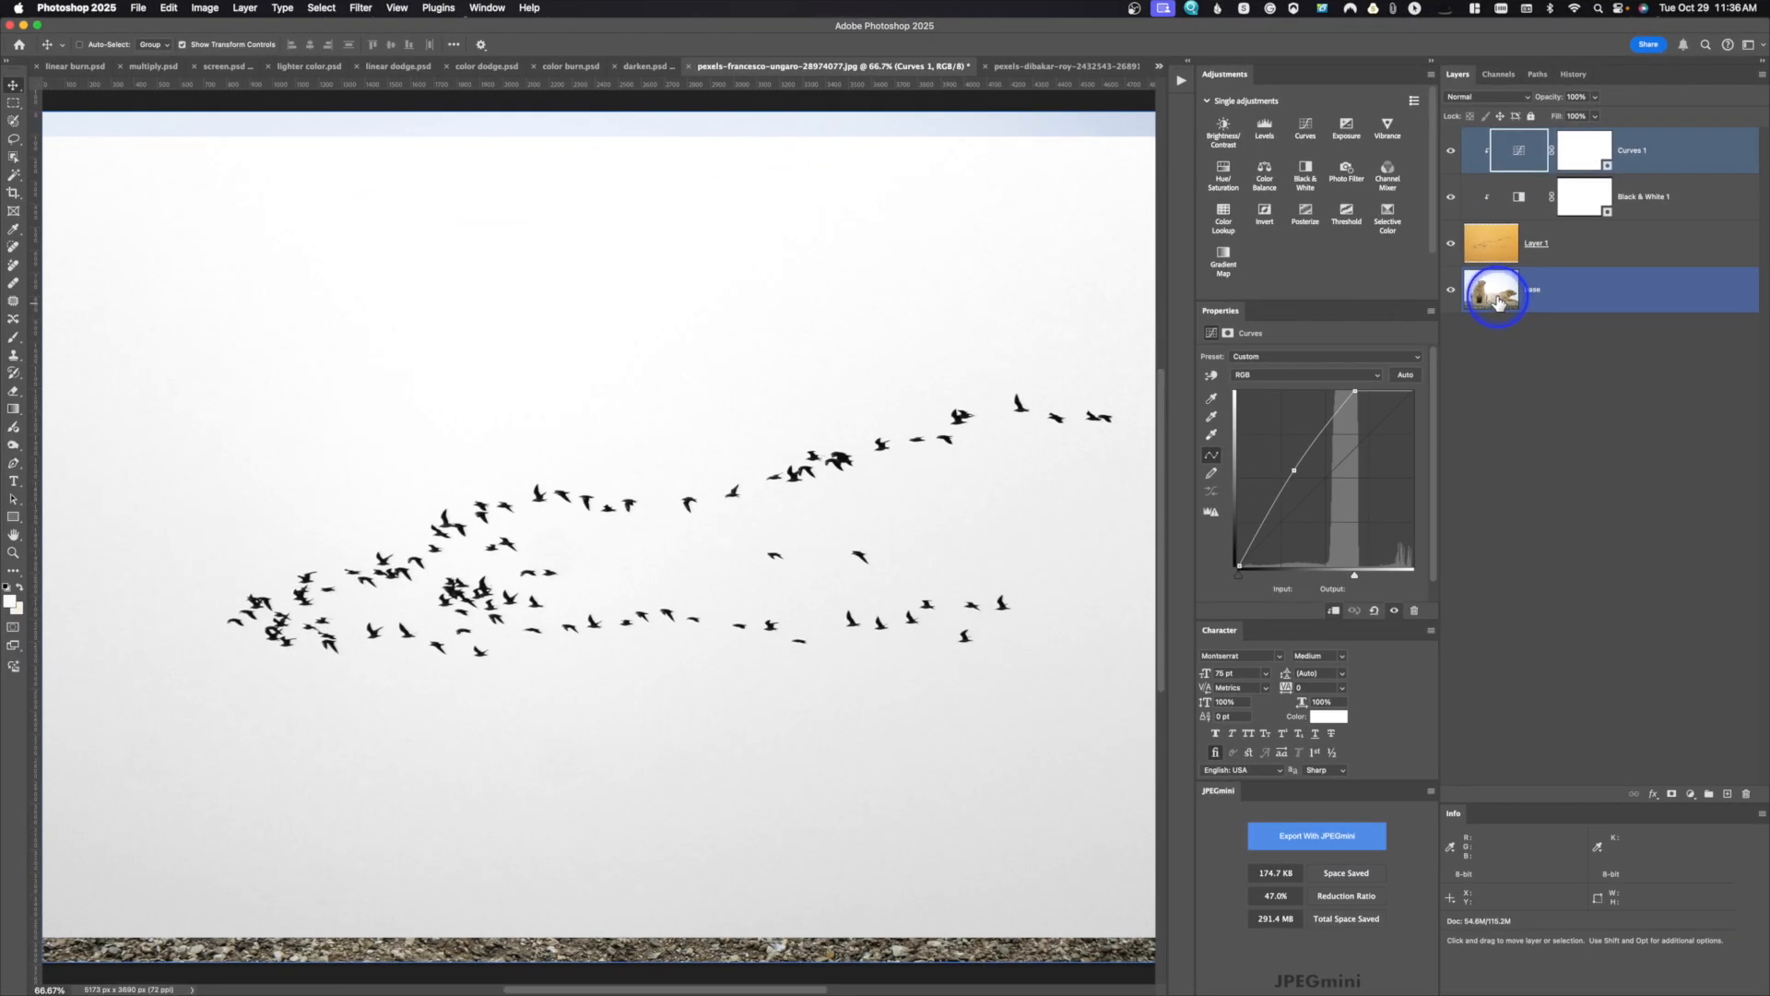
Step: Set the blend mode of the bird image layer to Multiply over the polar bear photo
{"action": "left_click", "coordinate": [1497, 243]}
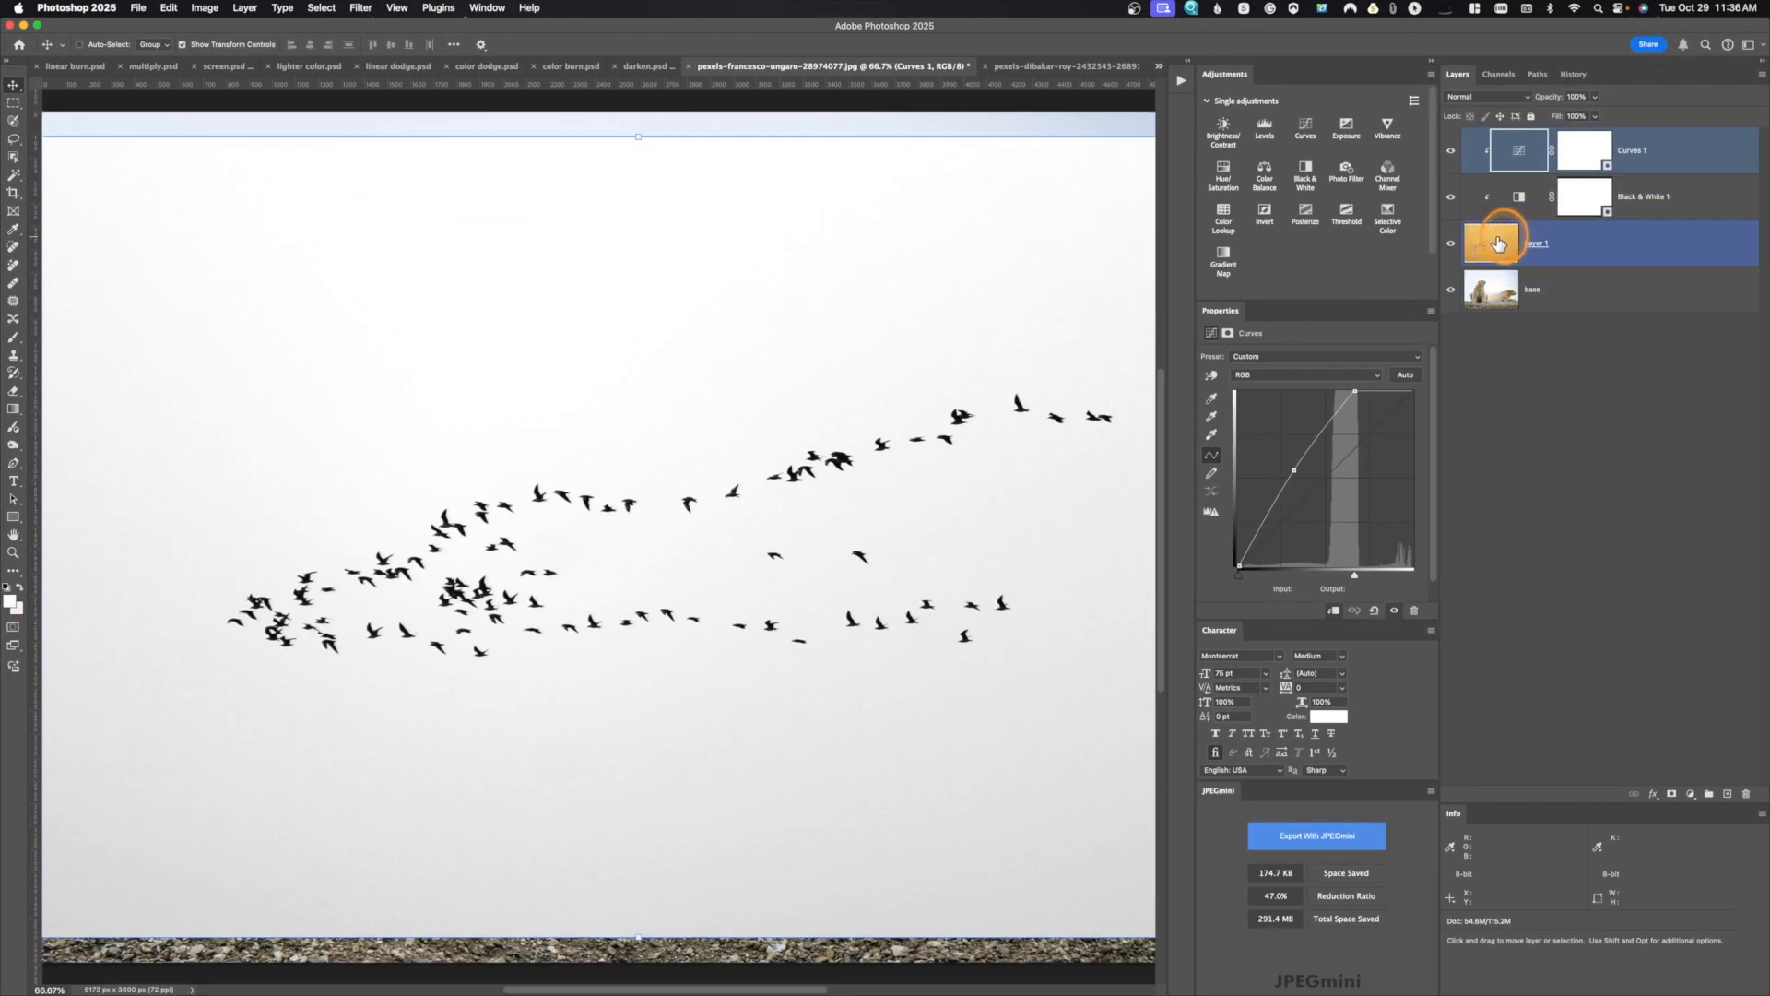
{"action": "left_click", "coordinate": [1486, 96]}
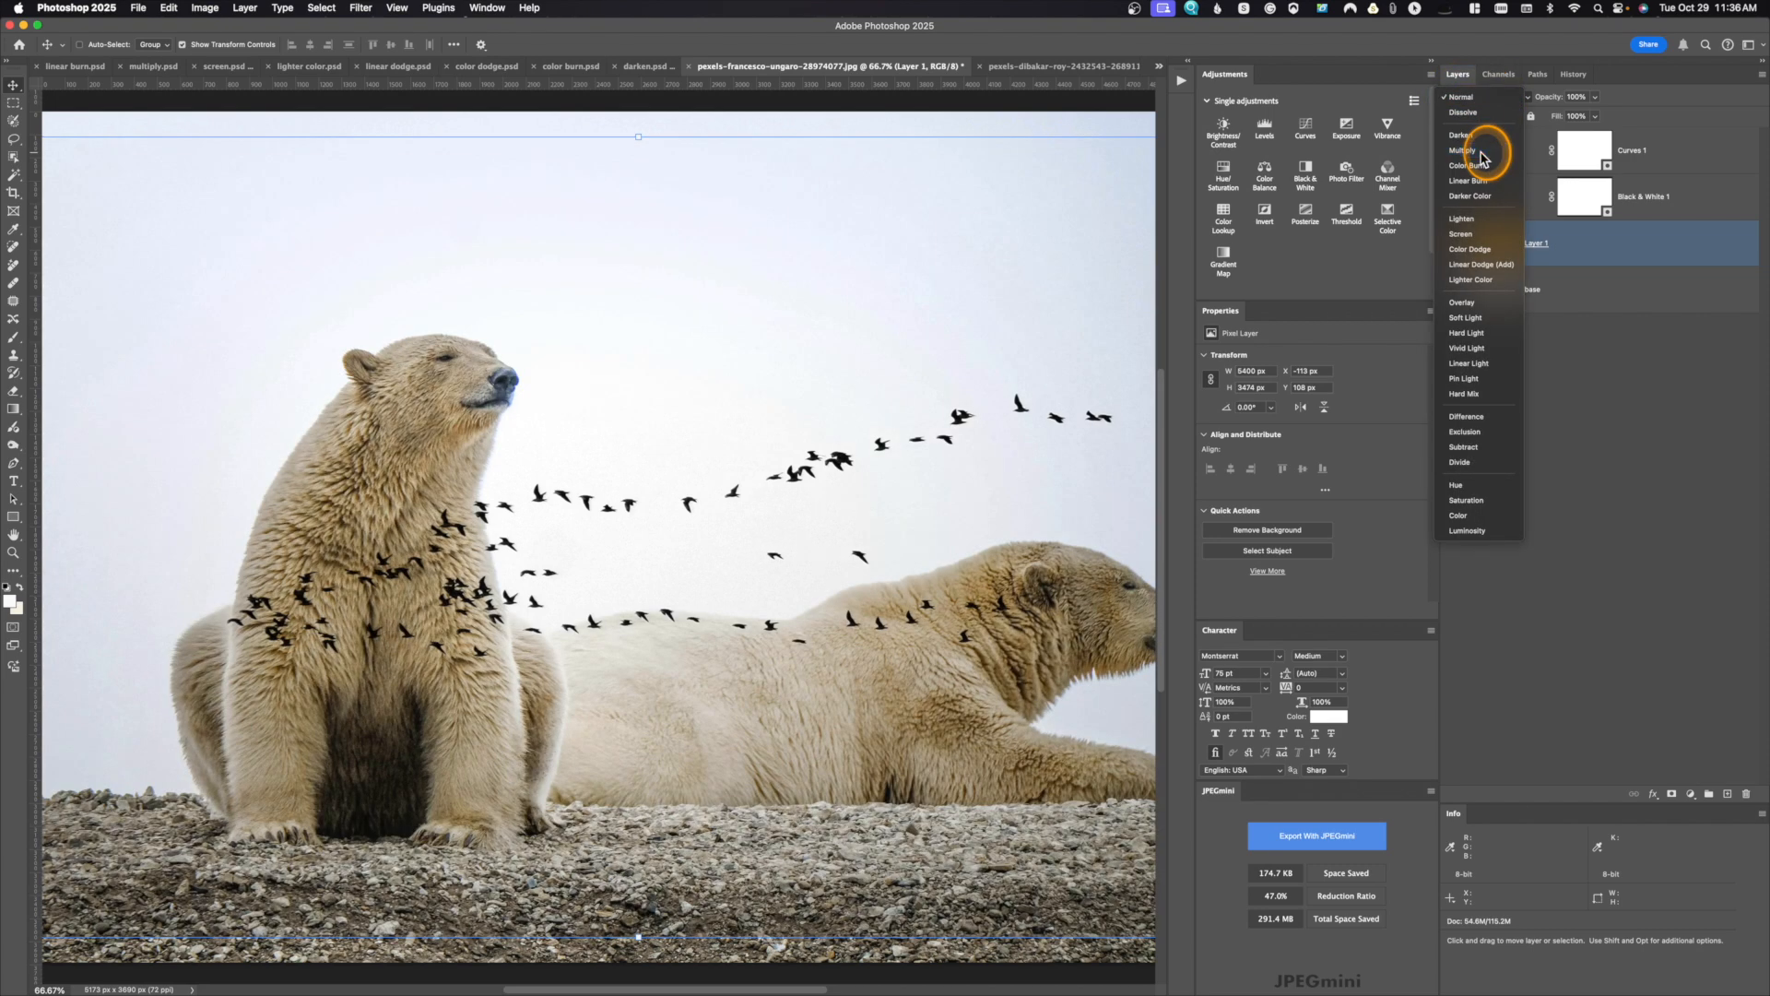
{"action": "left_click", "coordinate": [1480, 153]}
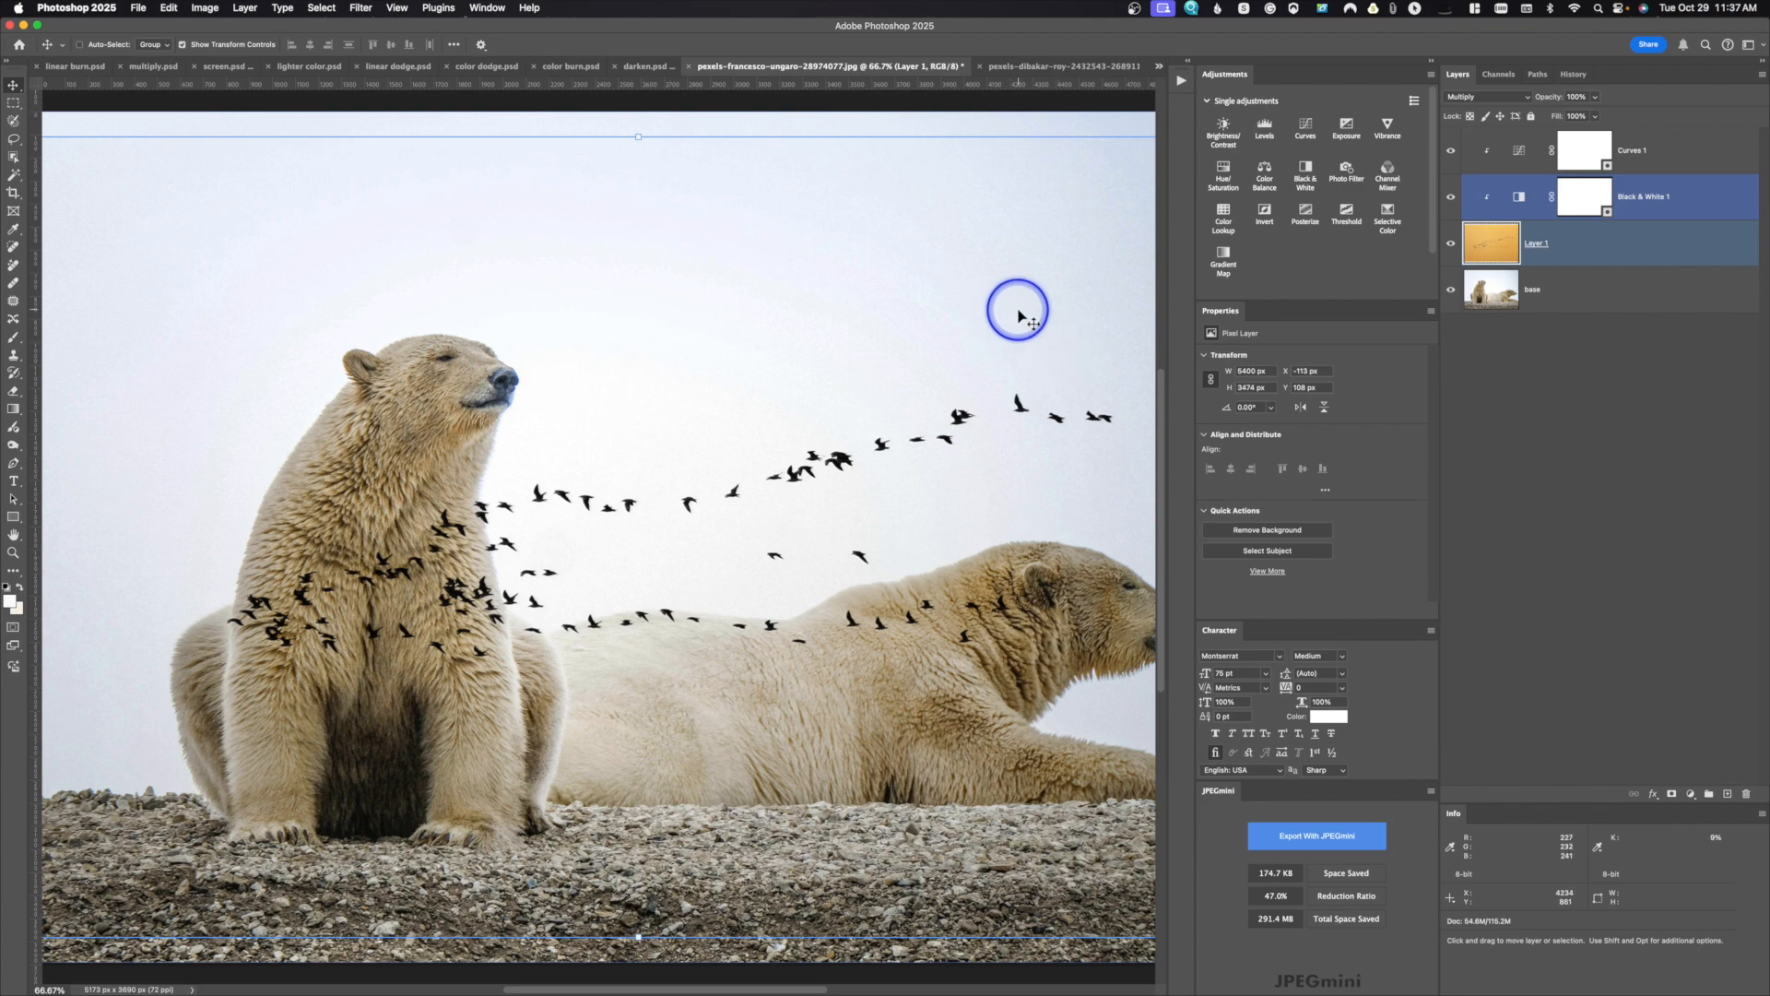
Step: Close the polar bear composite and the original bird document without saving either one
{"action": "key", "text": "super+w"}
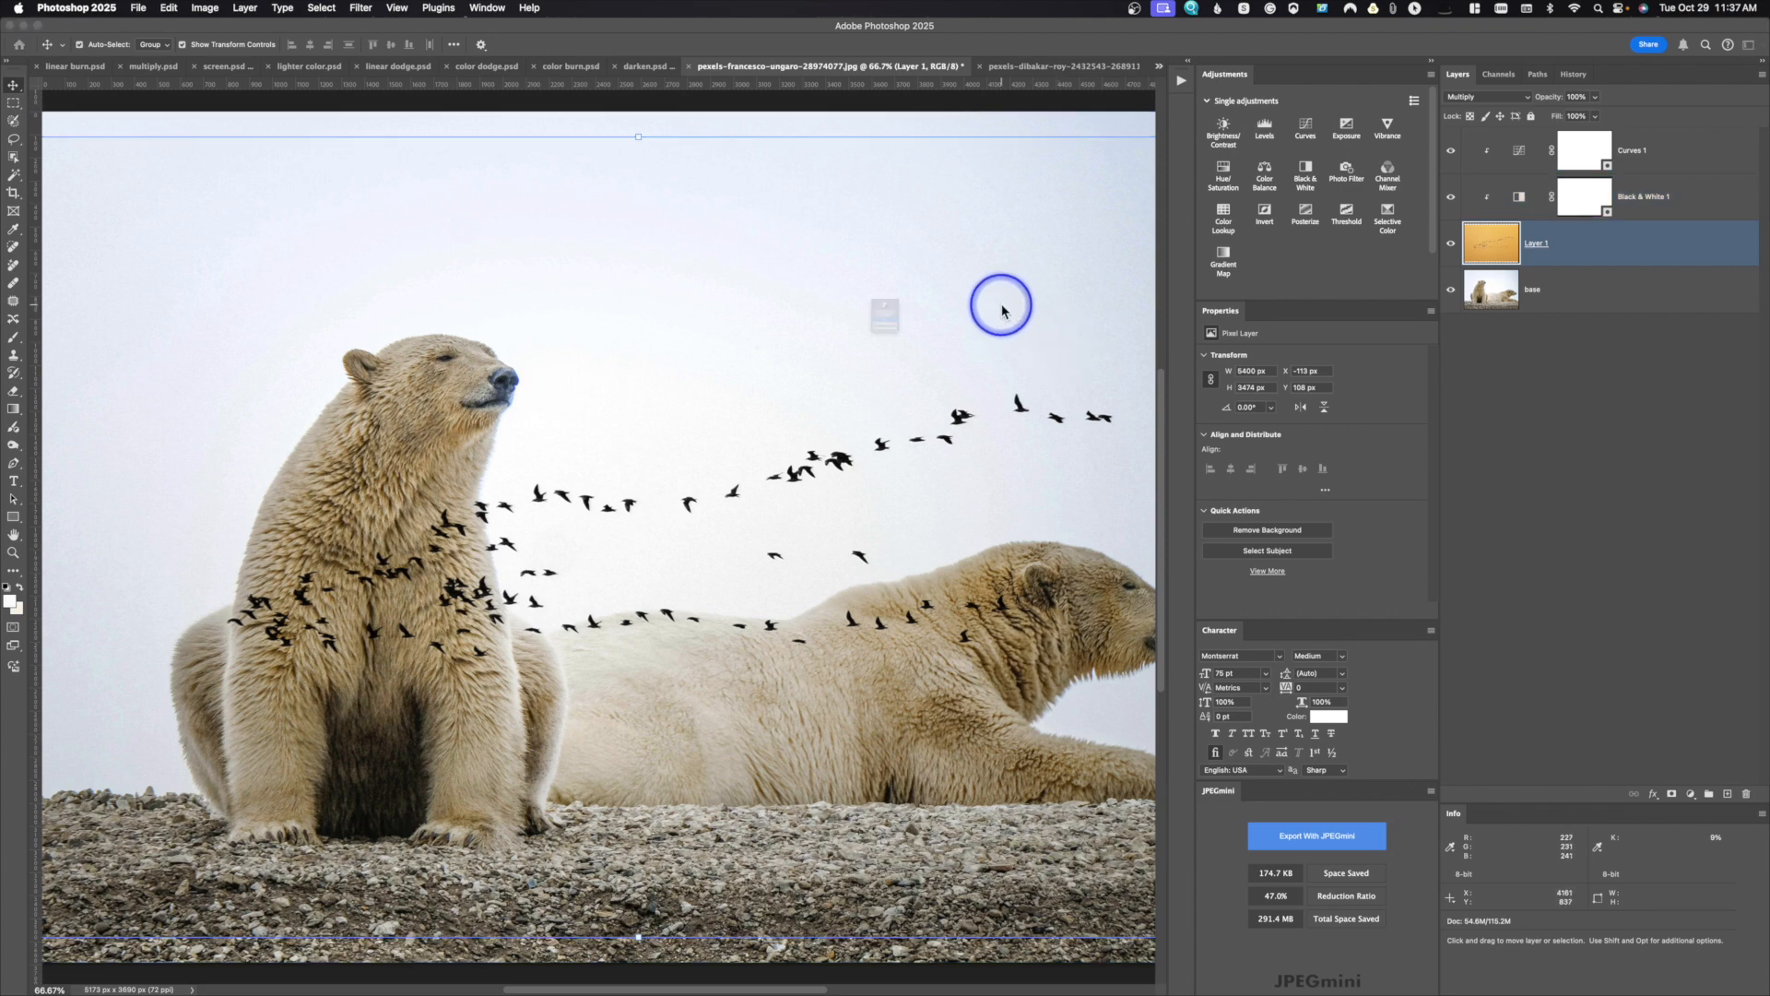
{"action": "left_click", "coordinate": [909, 374]}
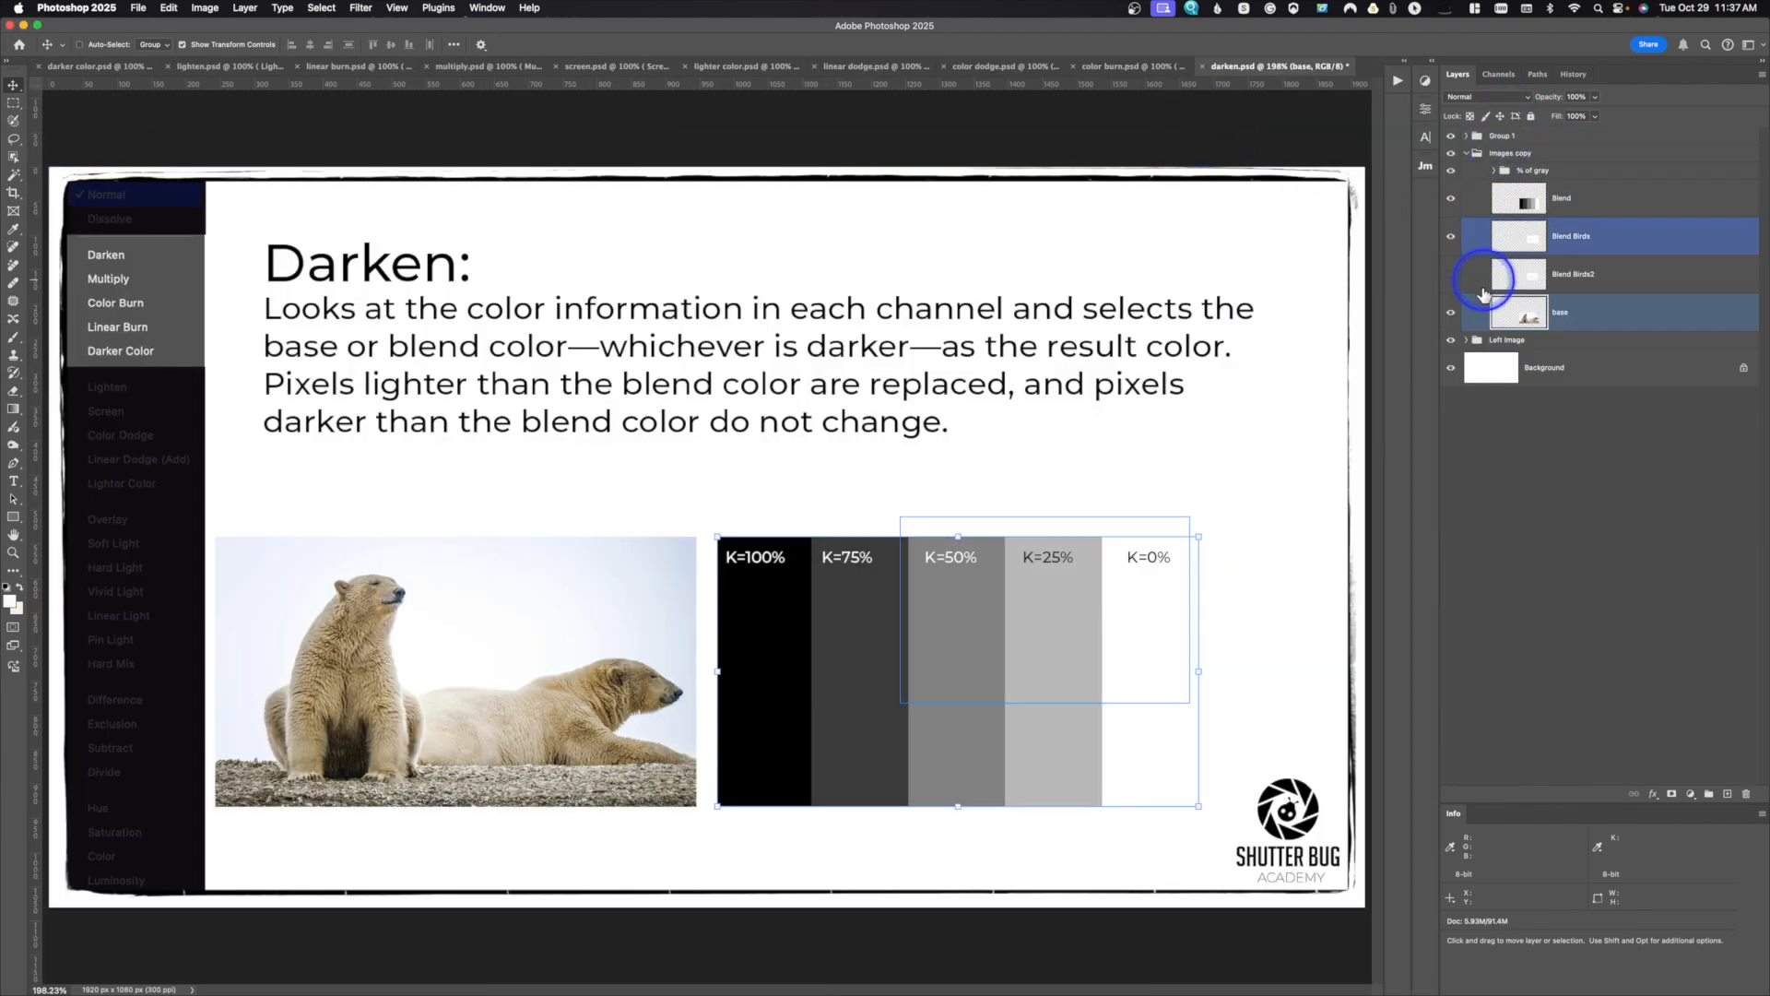
{"action": "left_click", "coordinate": [1478, 156]}
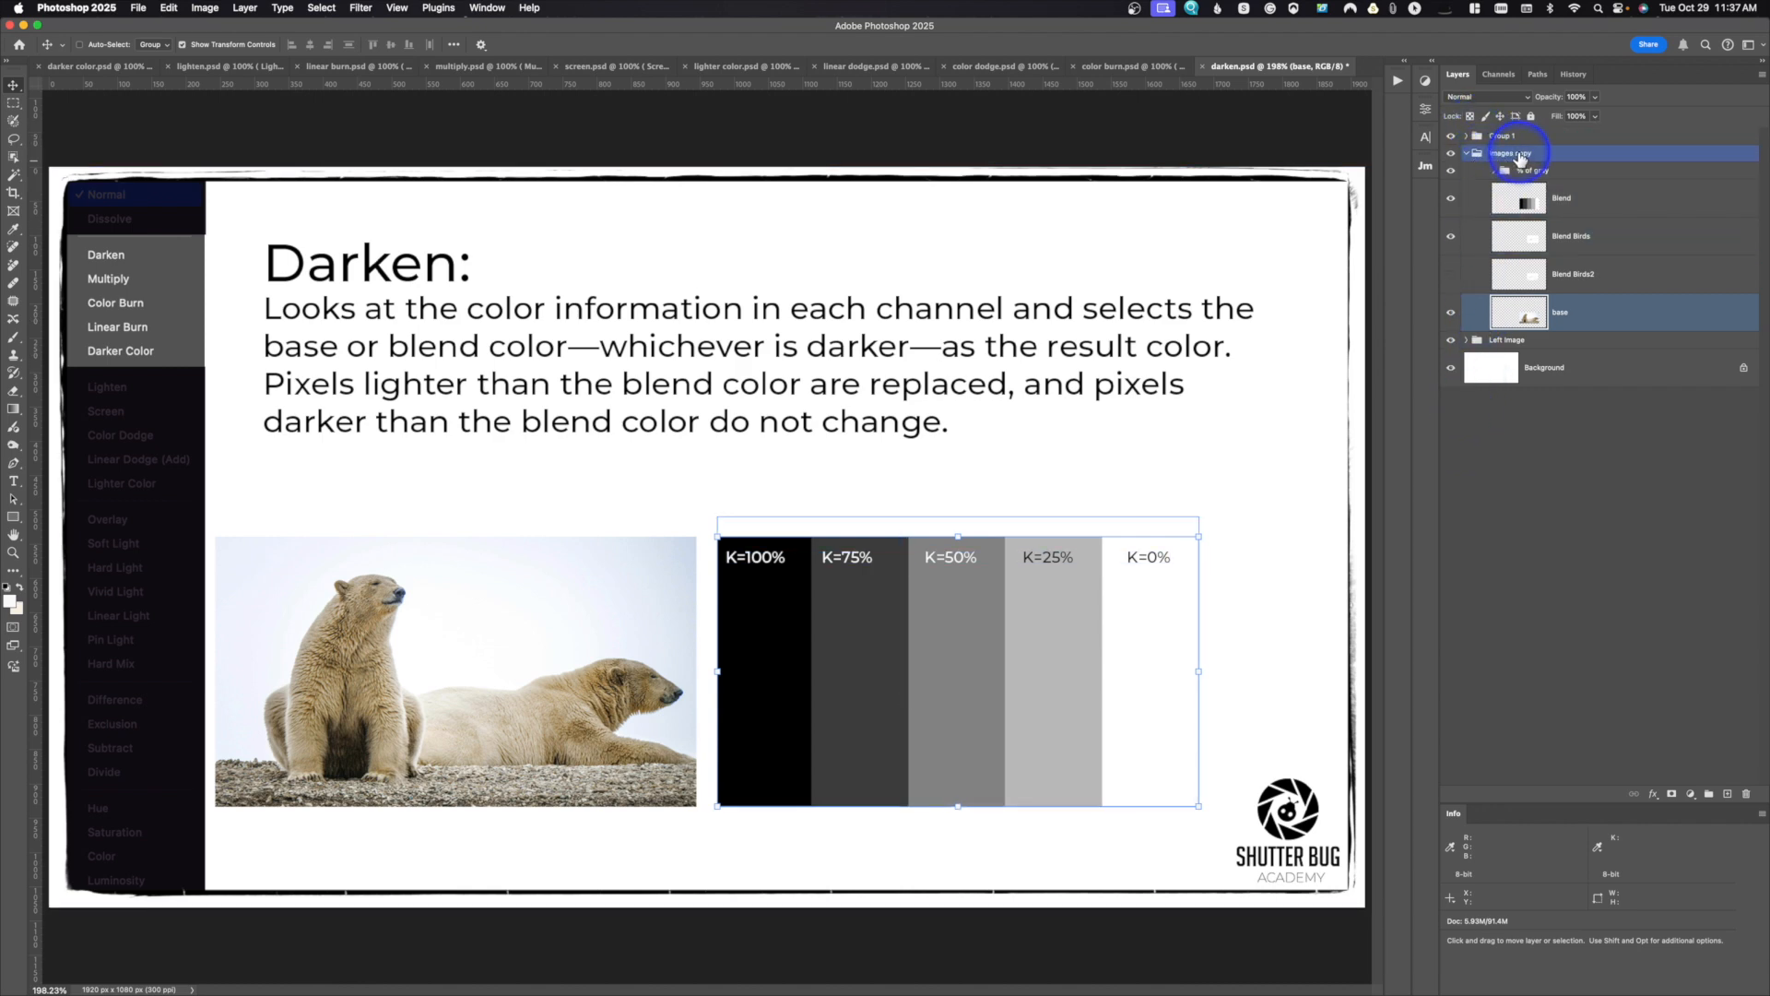
{"action": "left_click", "coordinate": [1558, 203]}
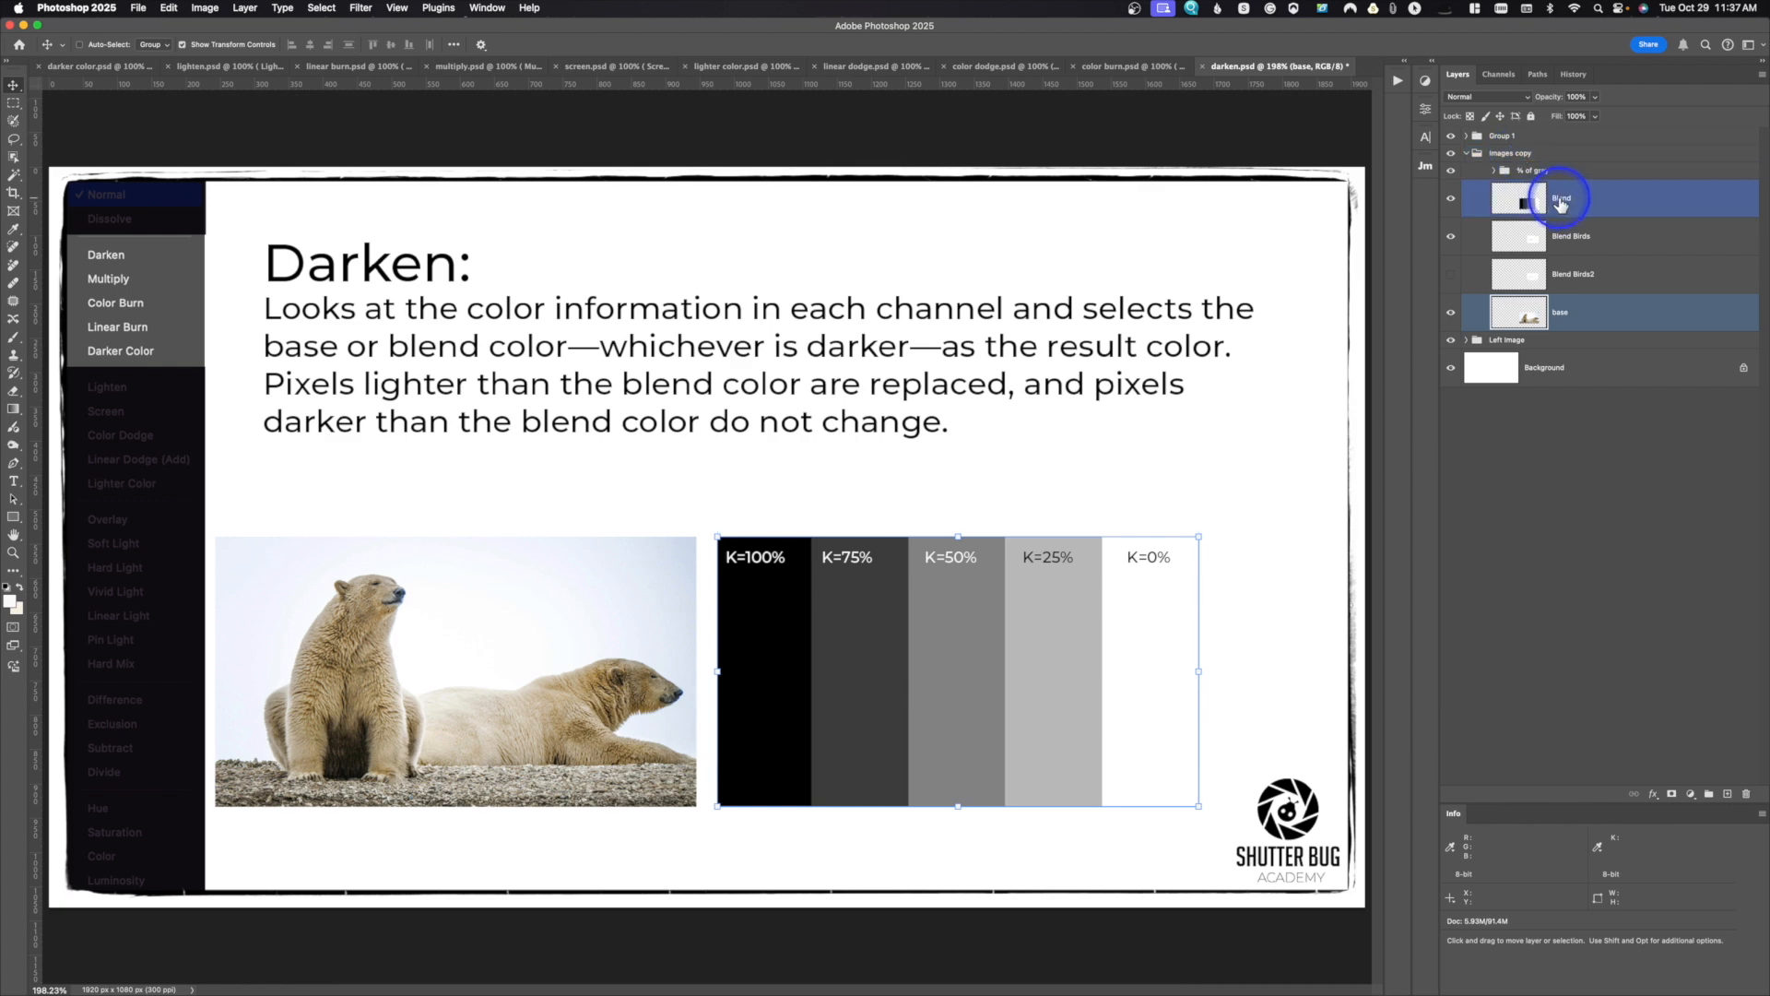
{"action": "left_click", "coordinate": [1565, 247]}
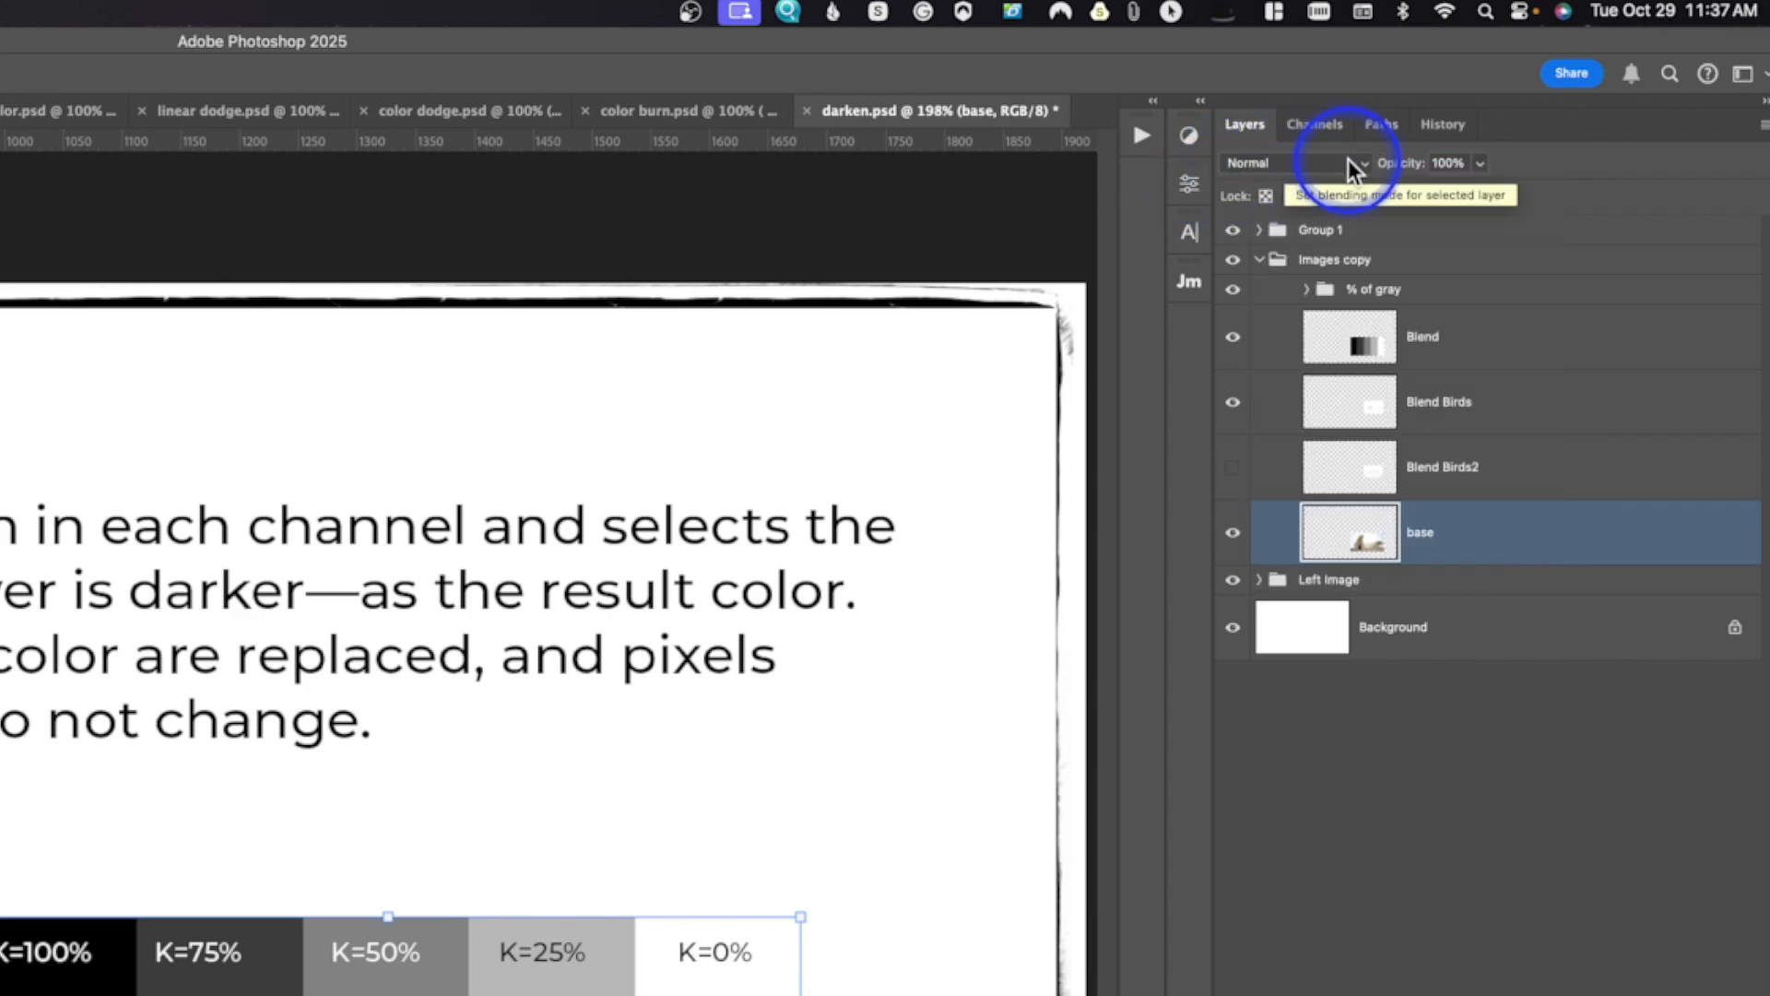
{"action": "left_click", "coordinate": [1348, 163]}
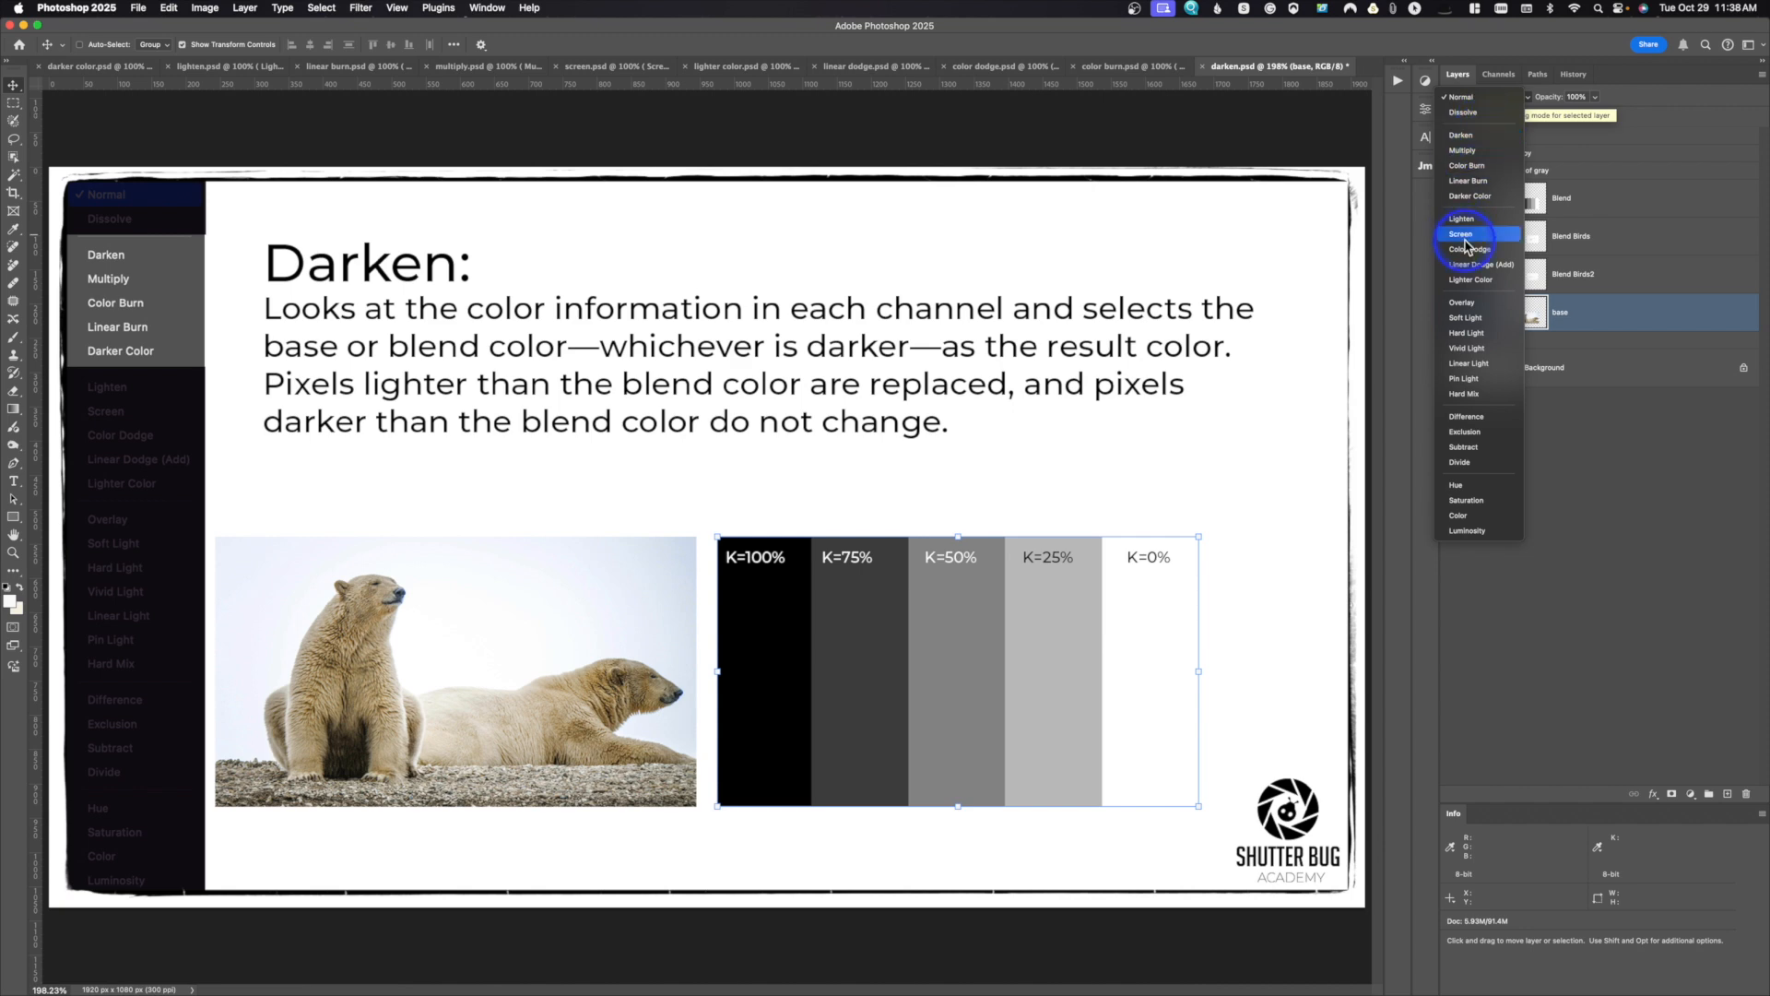
{"action": "left_click", "coordinate": [1461, 99]}
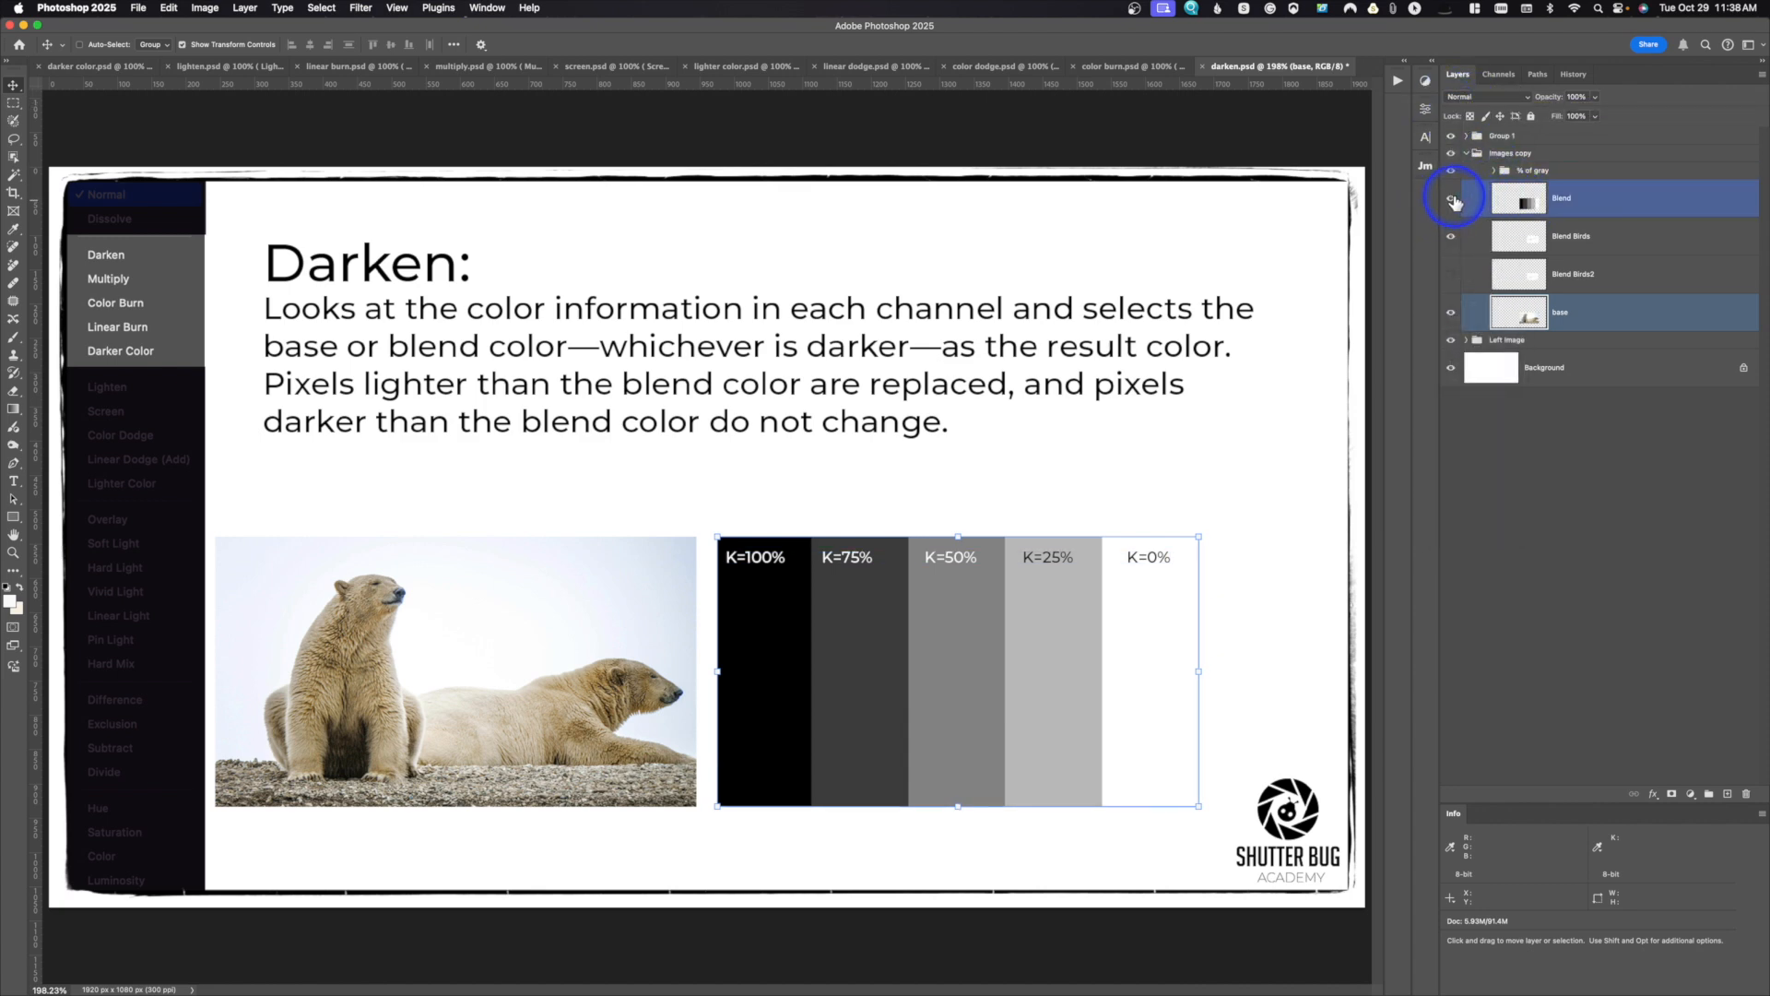
Step: Hide the Blend Birds layer and the % of gray group, toggling the Blend layer off and back on
{"action": "left_click", "coordinate": [1452, 199]}
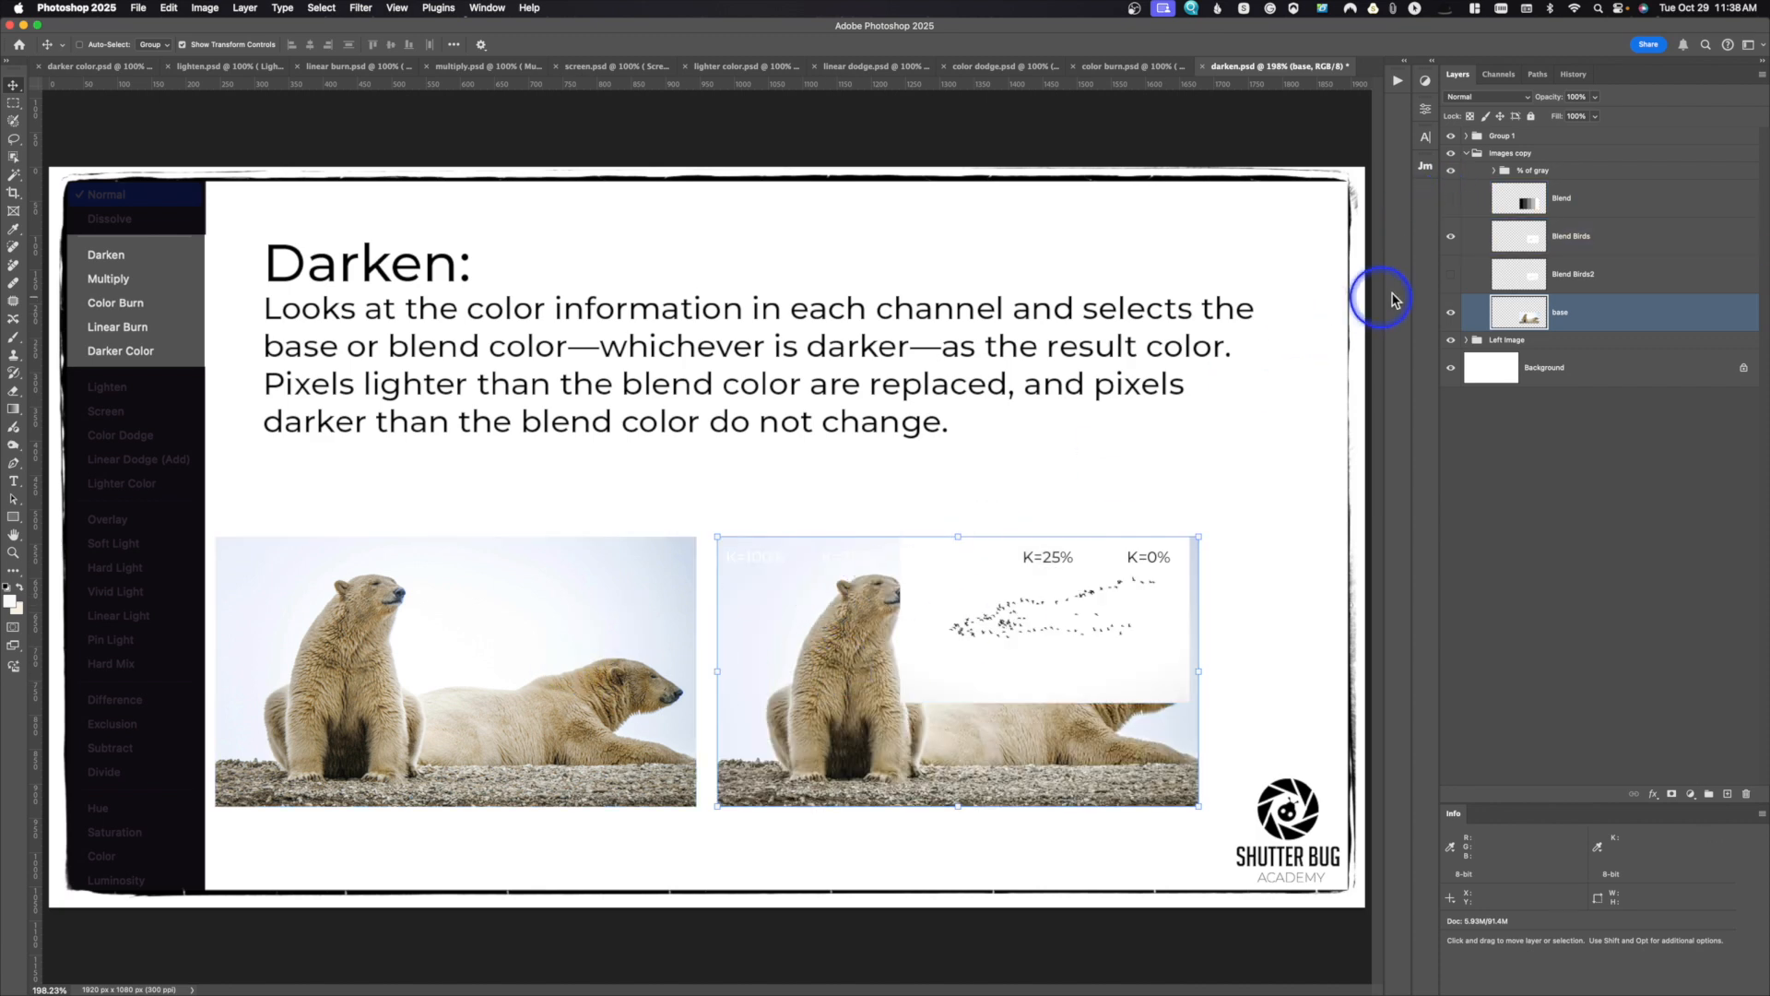
{"action": "left_click", "coordinate": [1467, 242], "text": "super"}
{"action": "left_click", "coordinate": [1452, 240]}
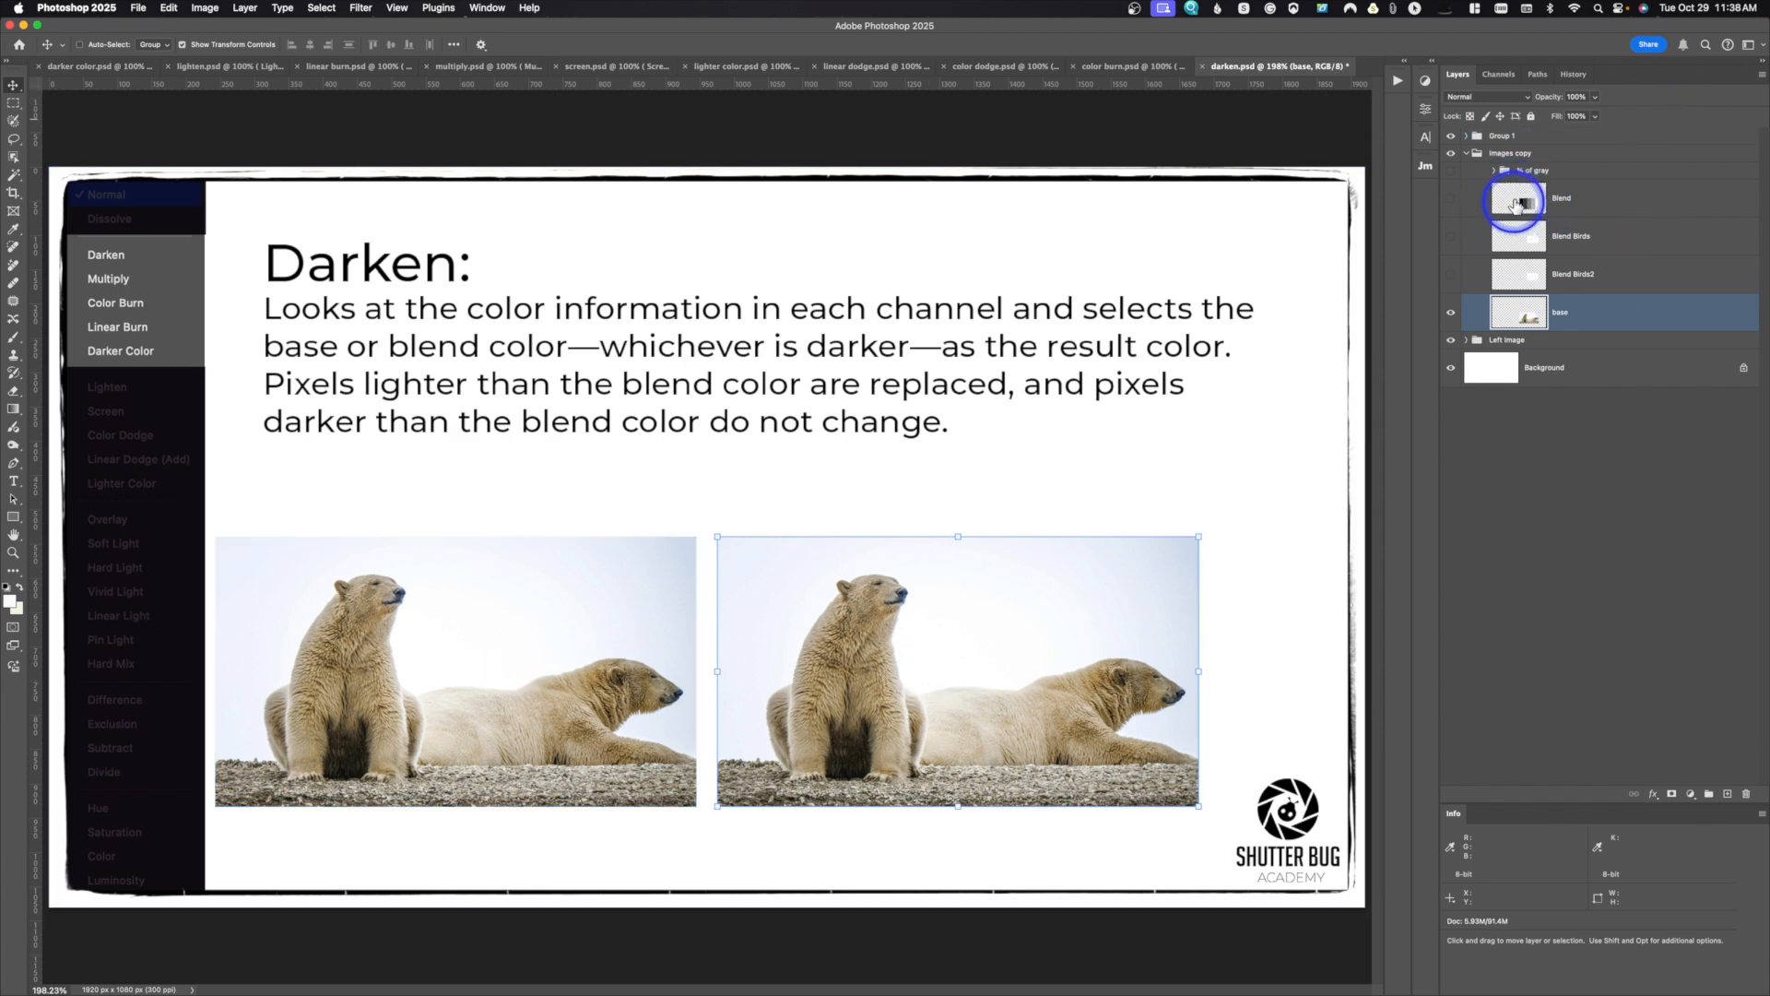
{"action": "left_click", "coordinate": [1451, 199]}
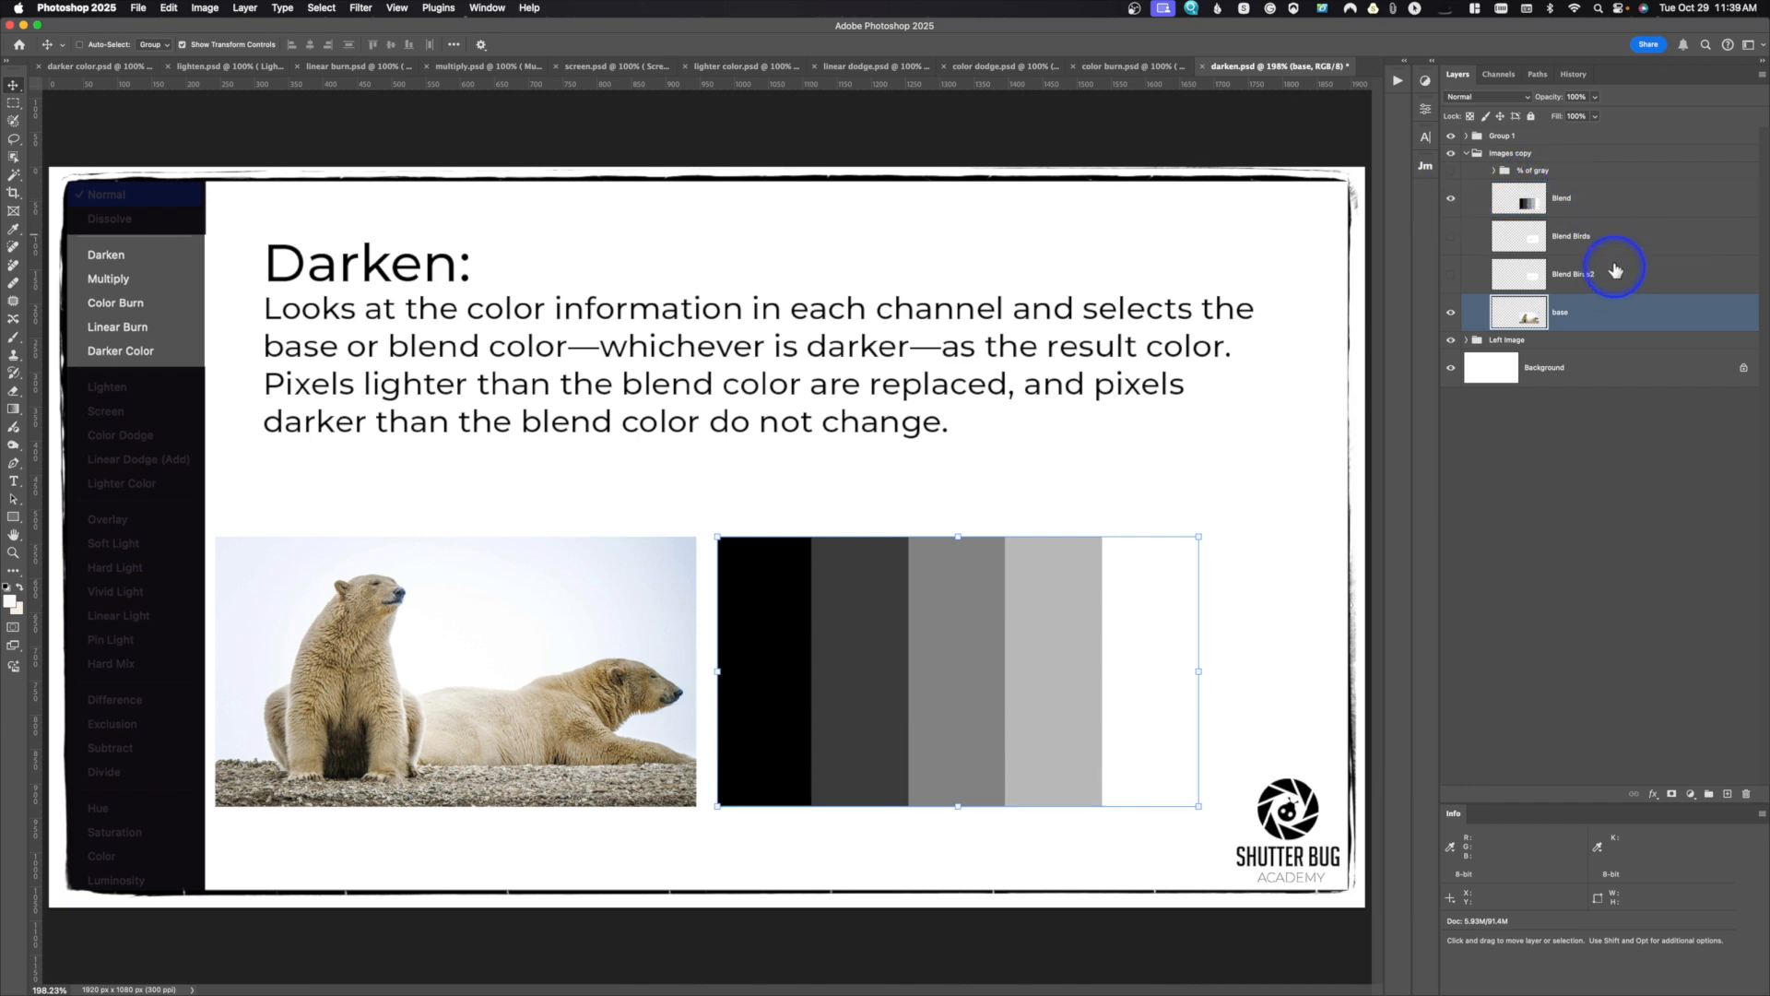
Step: Lower the Blend layer's opacity to just under 50% and switch its blend mode to Dissolve
{"action": "left_click", "coordinate": [1571, 197]}
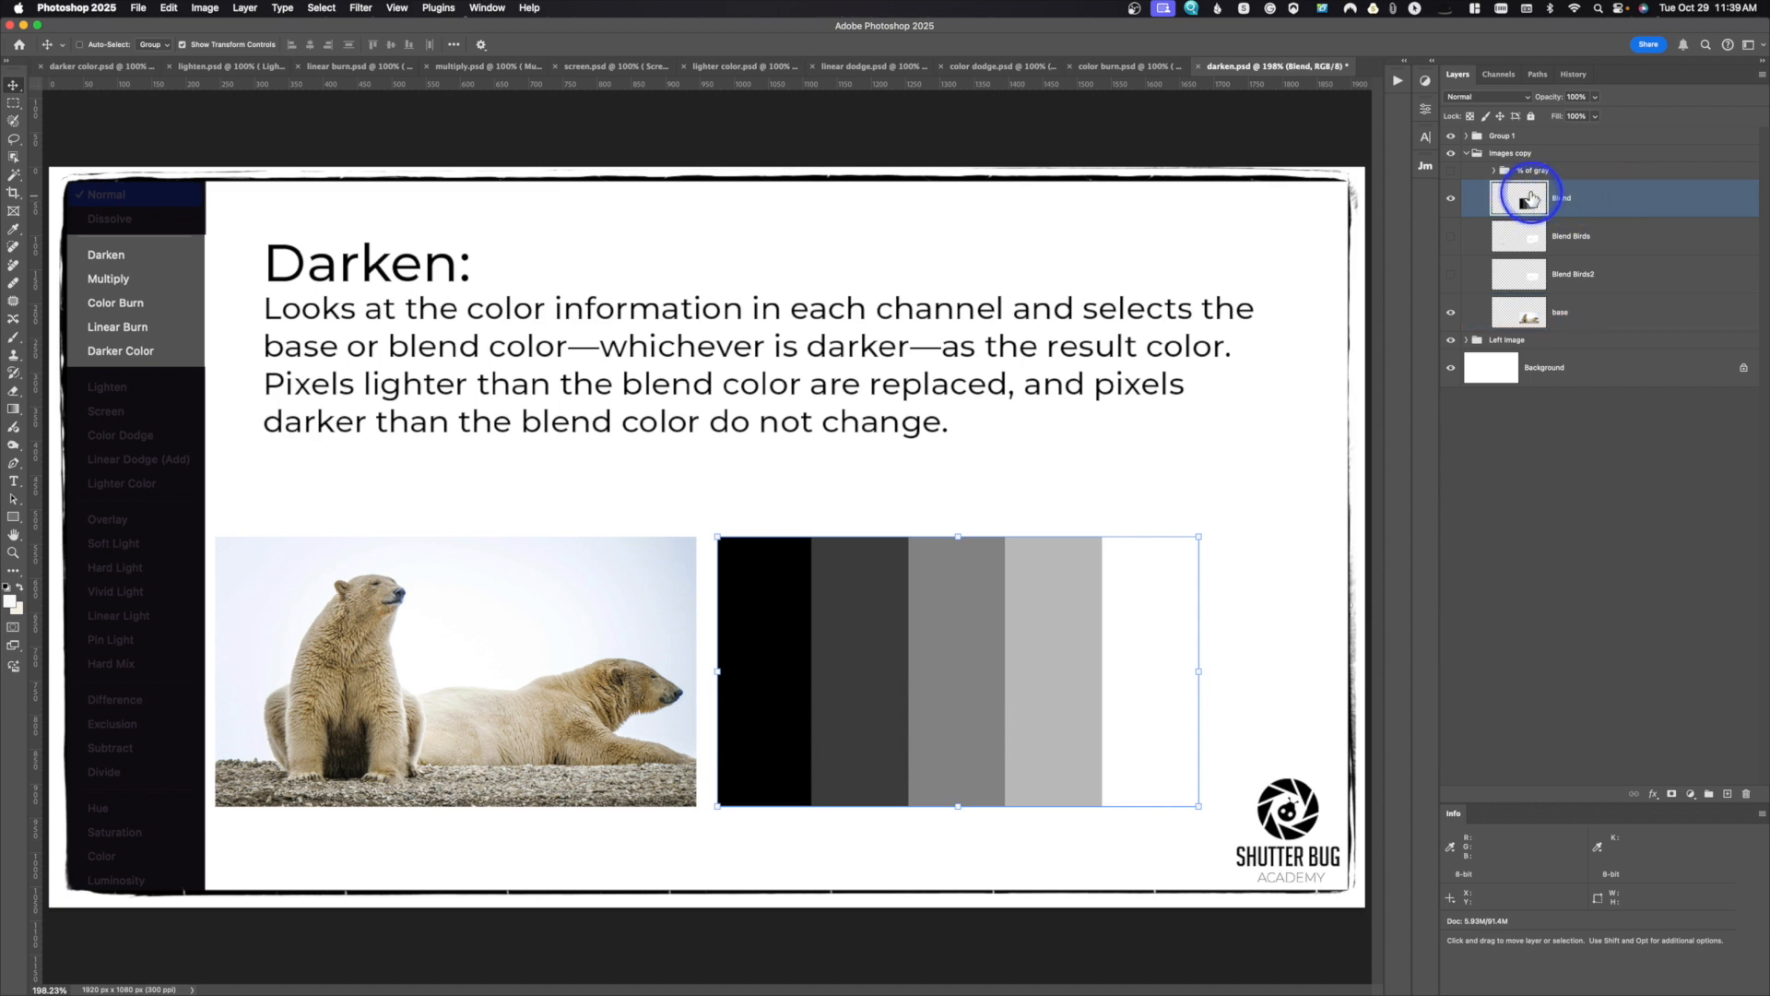
{"action": "left_click", "coordinate": [1533, 318], "text": "super"}
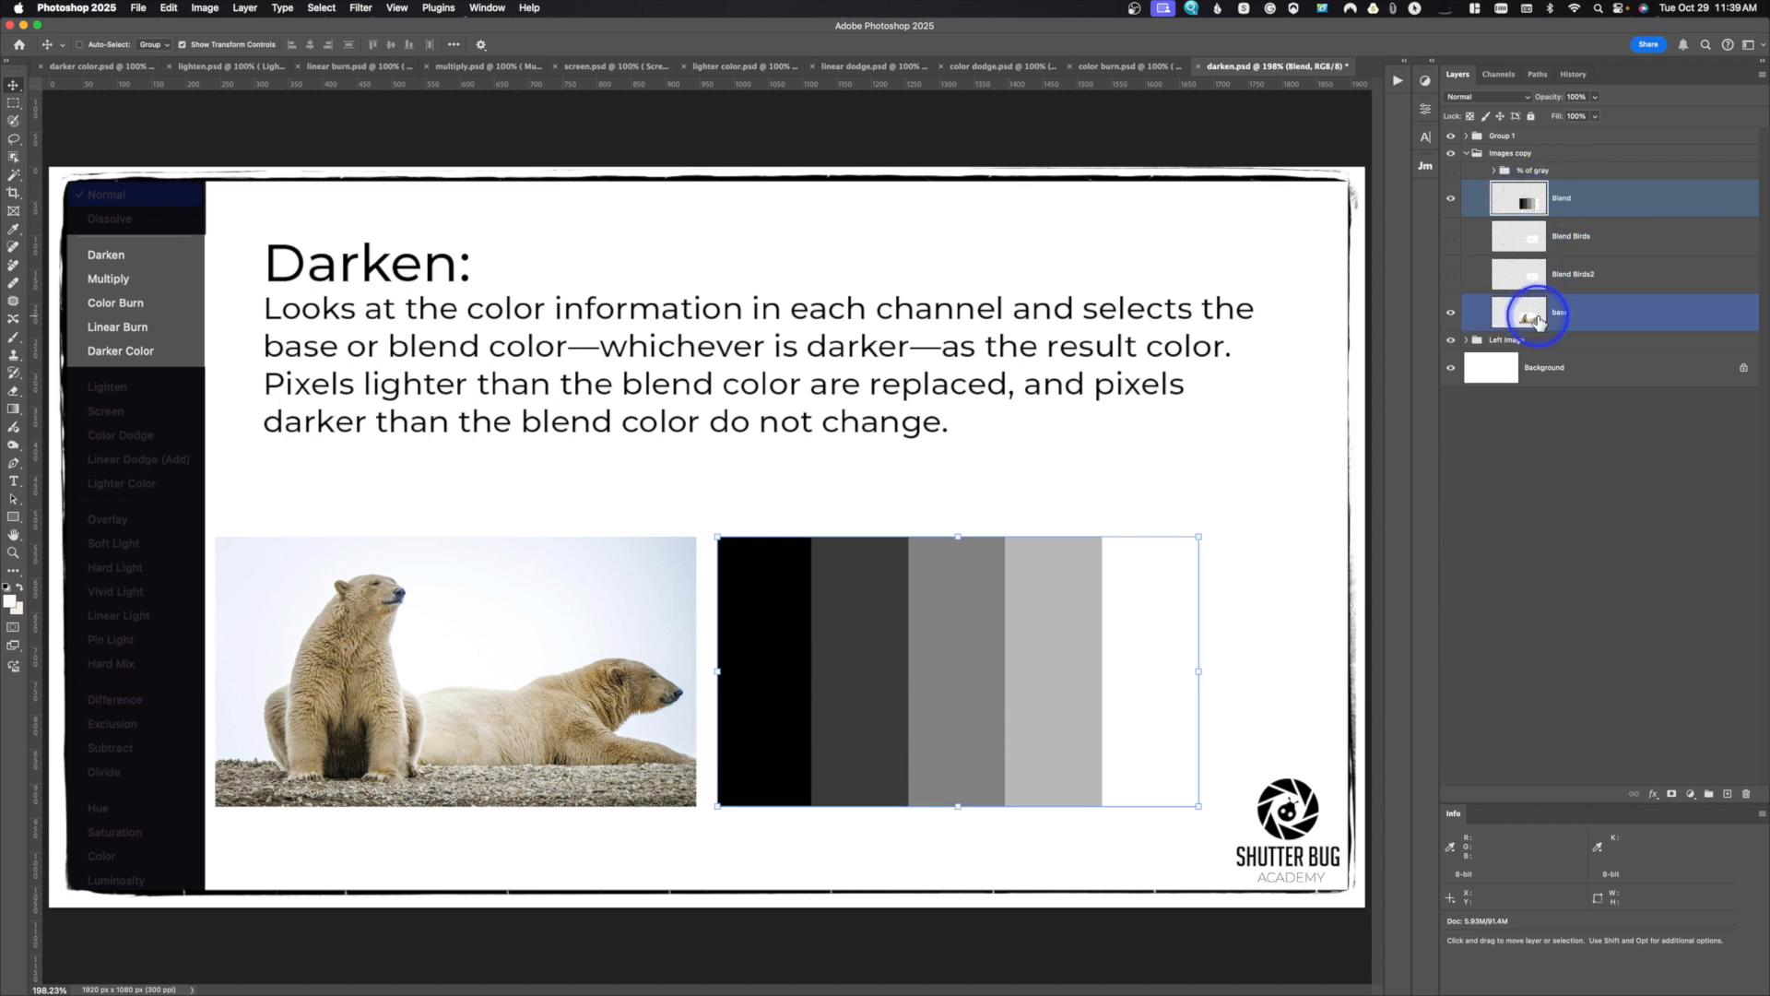
{"action": "left_click", "coordinate": [1533, 318], "text": "super"}
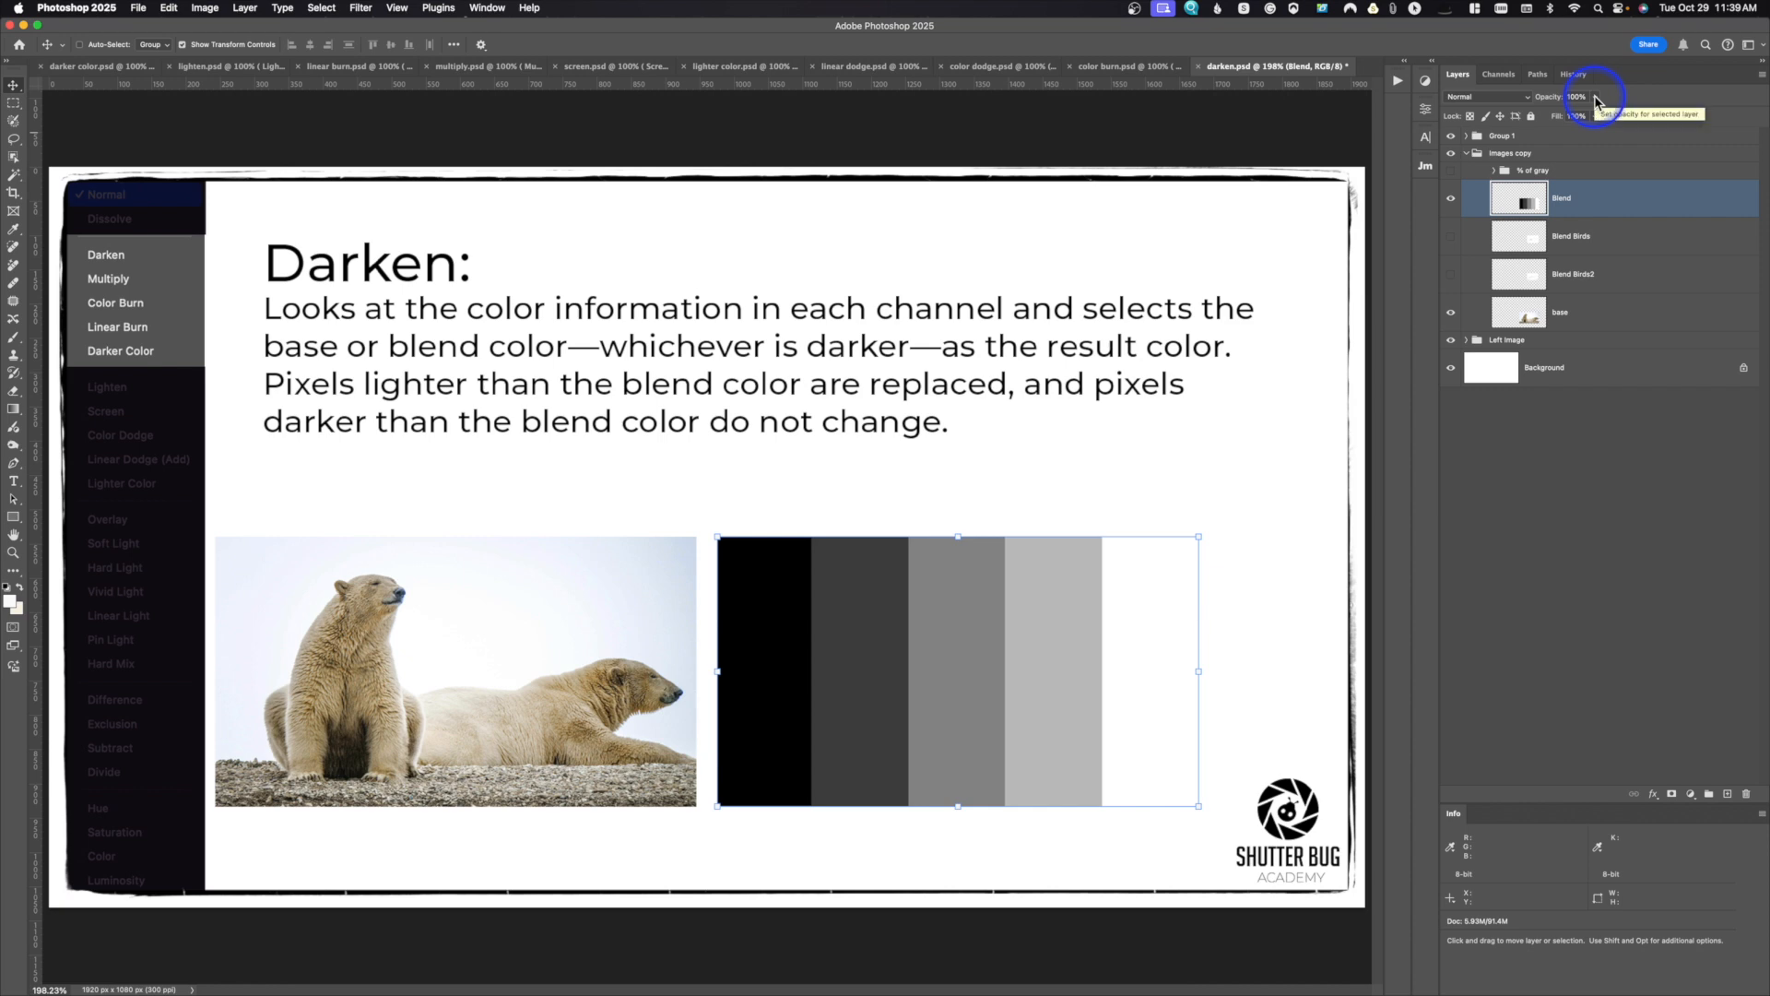
{"action": "left_click", "coordinate": [1596, 98]}
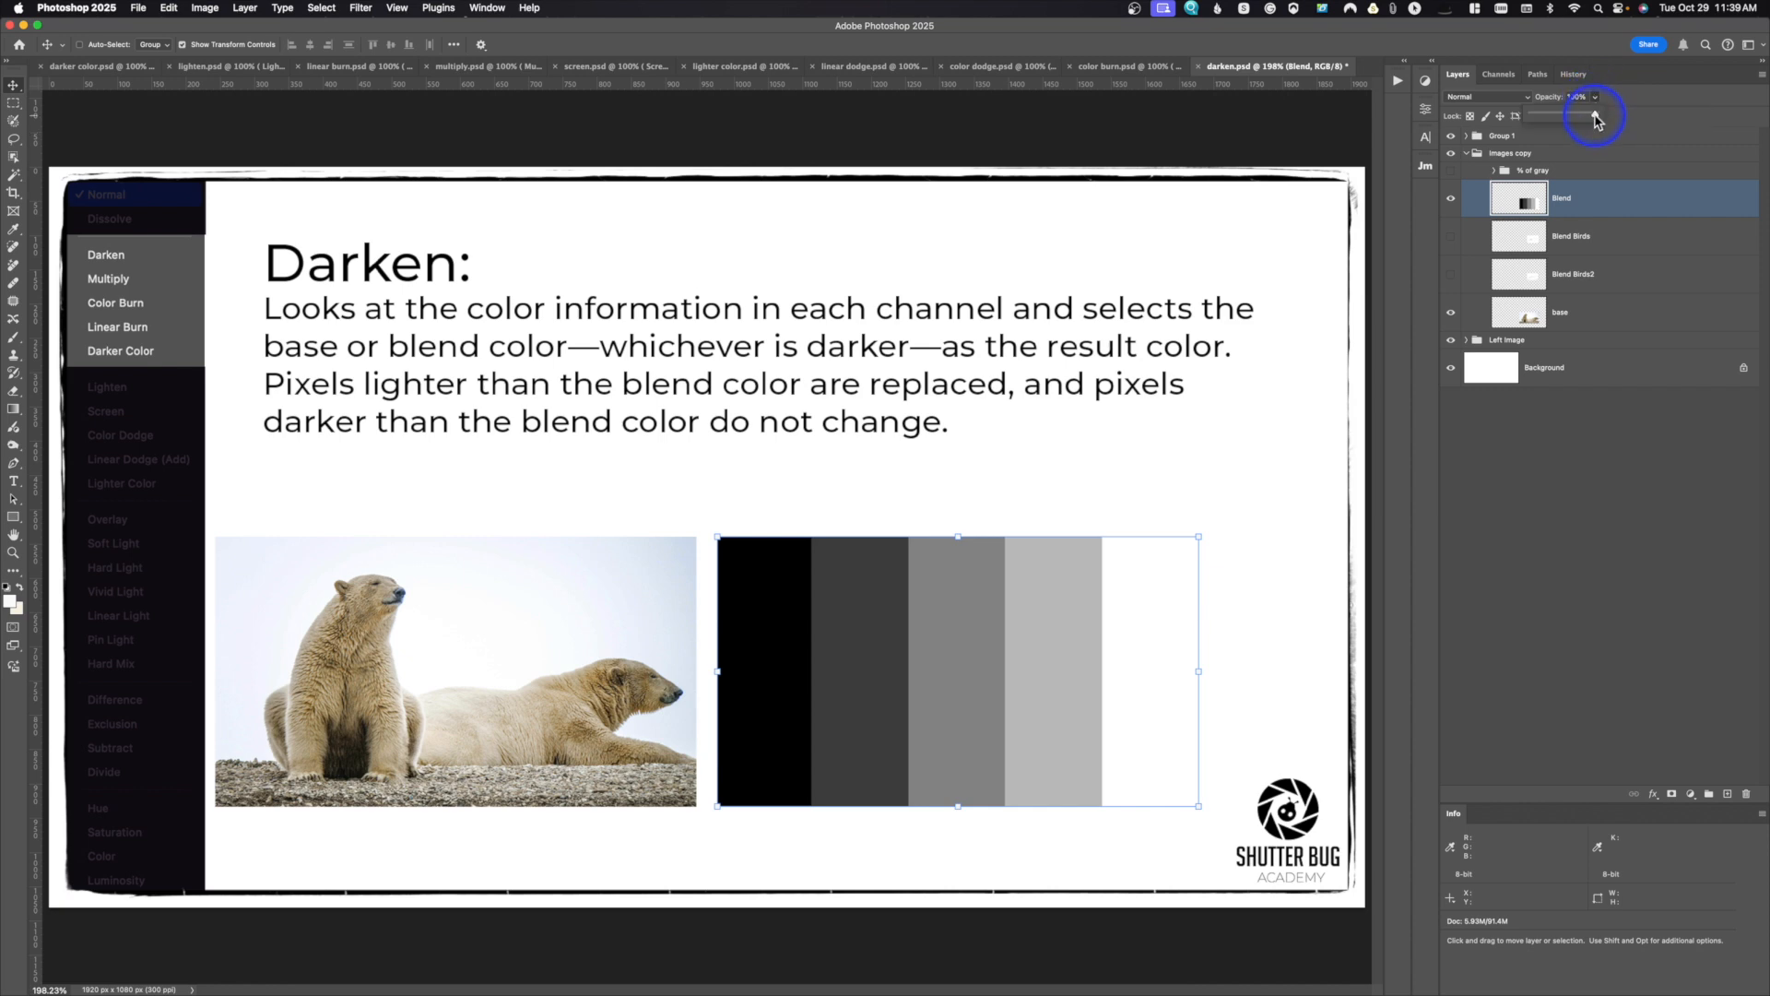
{"action": "left_click_drag", "start_coordinate": [1596, 118], "coordinate": [1562, 120]}
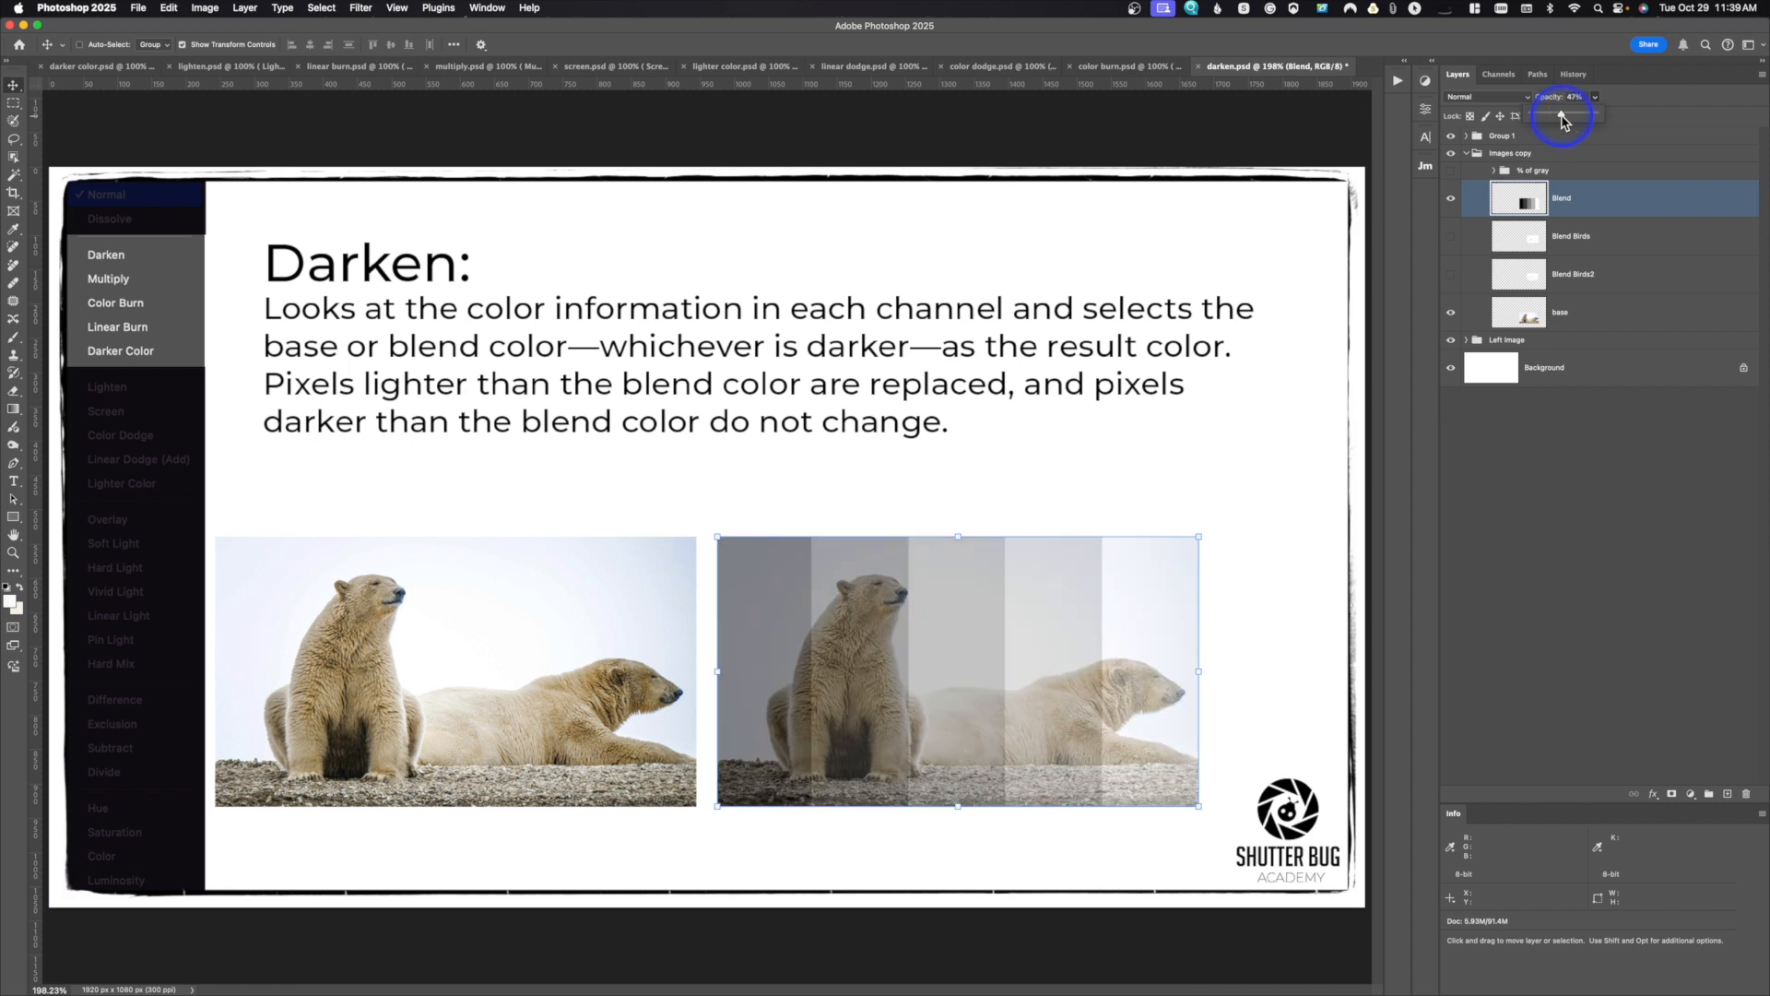
{"action": "left_click", "coordinate": [1487, 96]}
{"action": "left_click", "coordinate": [1565, 111]}
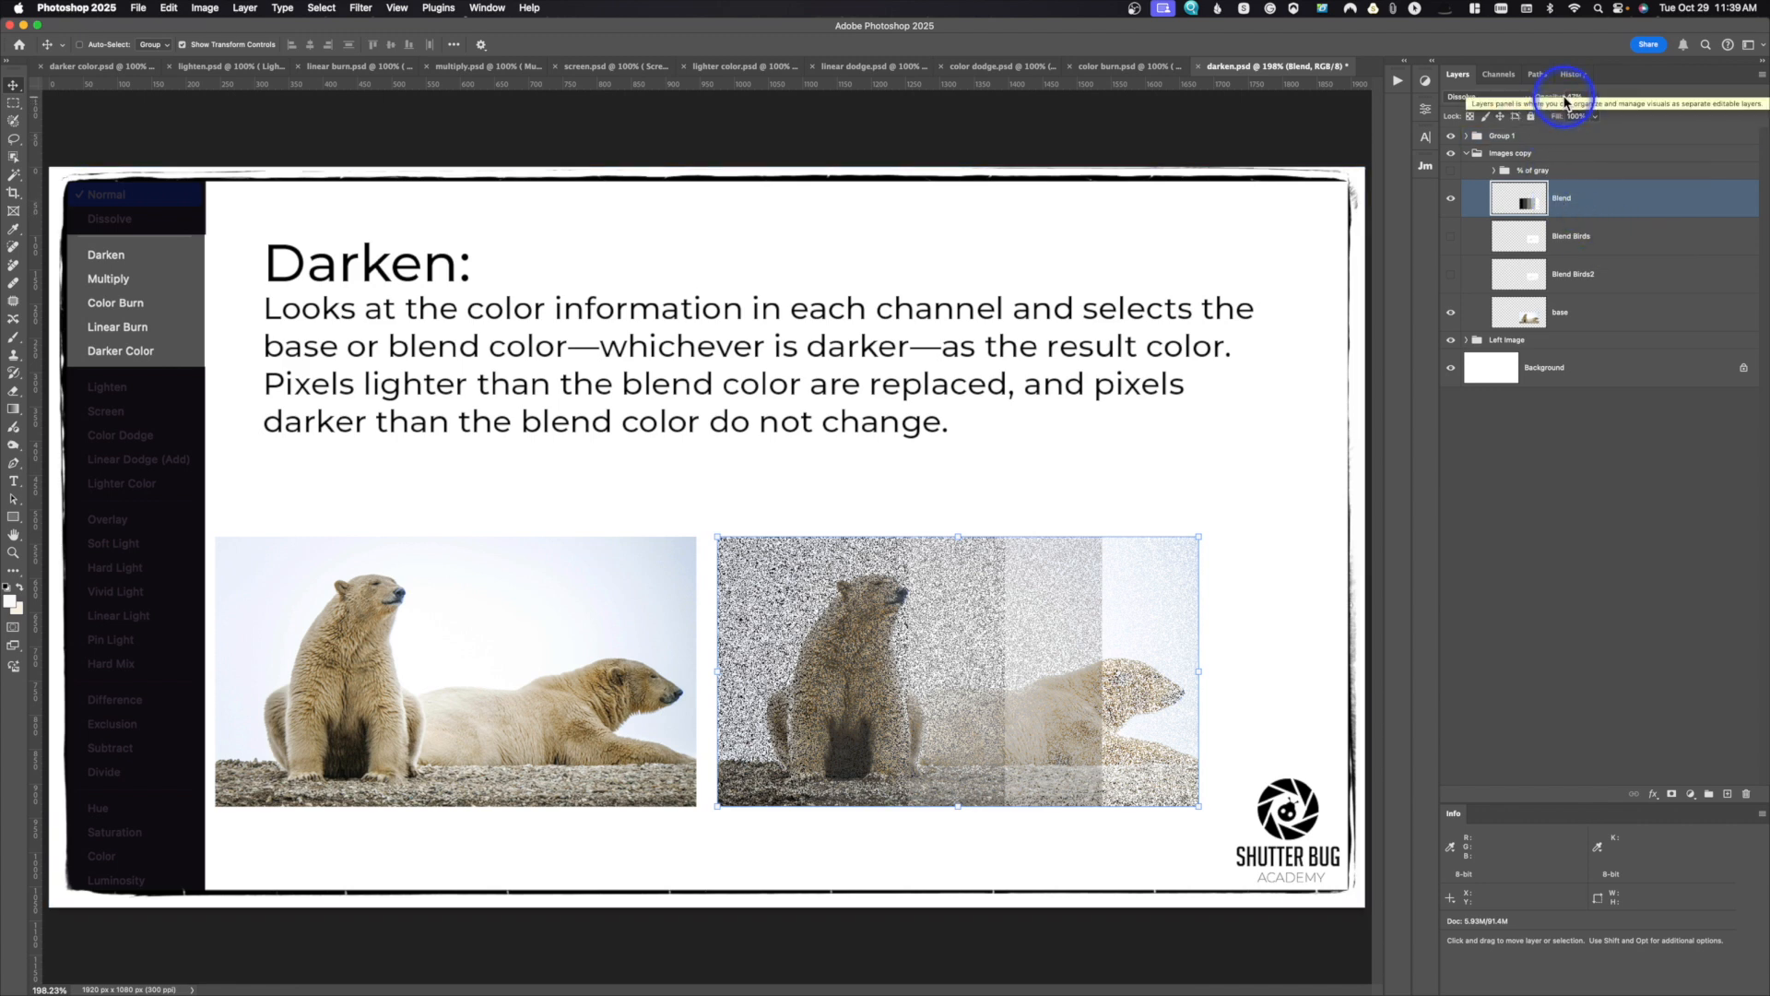
Step: Restore the Blend layer to 100% opacity and the Normal blend mode
{"action": "left_click", "coordinate": [1595, 97]}
{"action": "left_click_drag", "start_coordinate": [1598, 117], "coordinate": [1687, 119]}
{"action": "left_click", "coordinate": [1486, 97]}
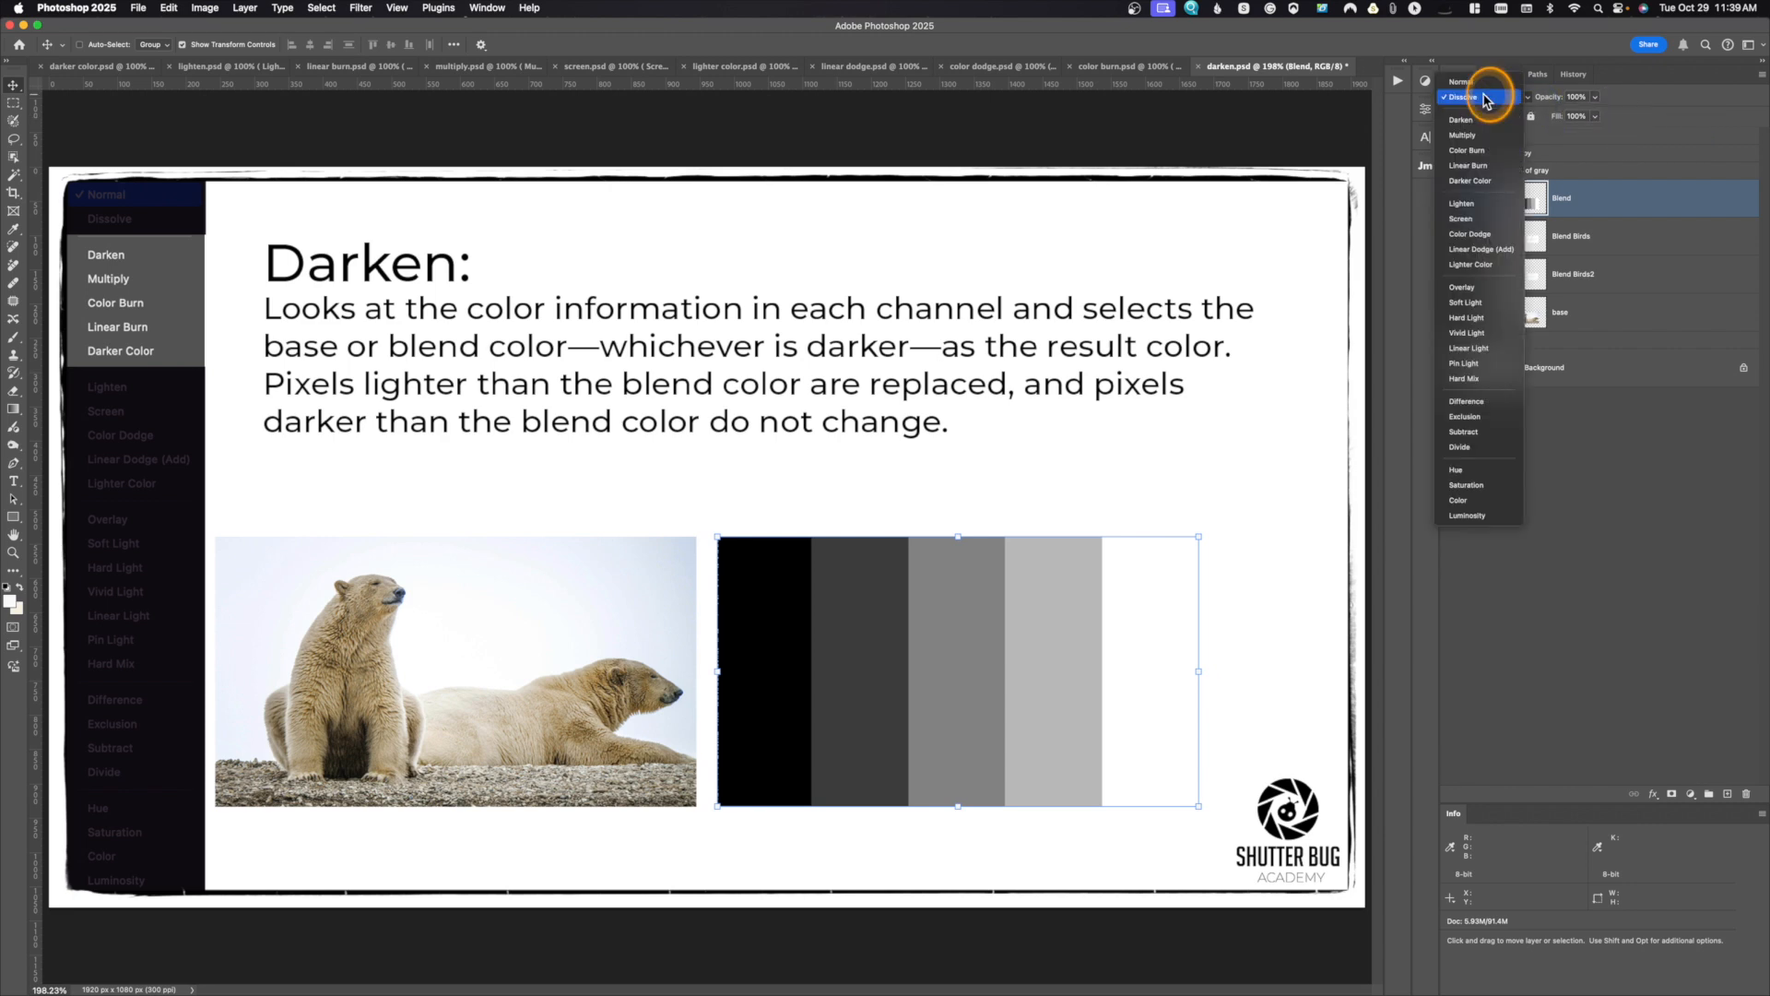
{"action": "left_click", "coordinate": [1485, 85]}
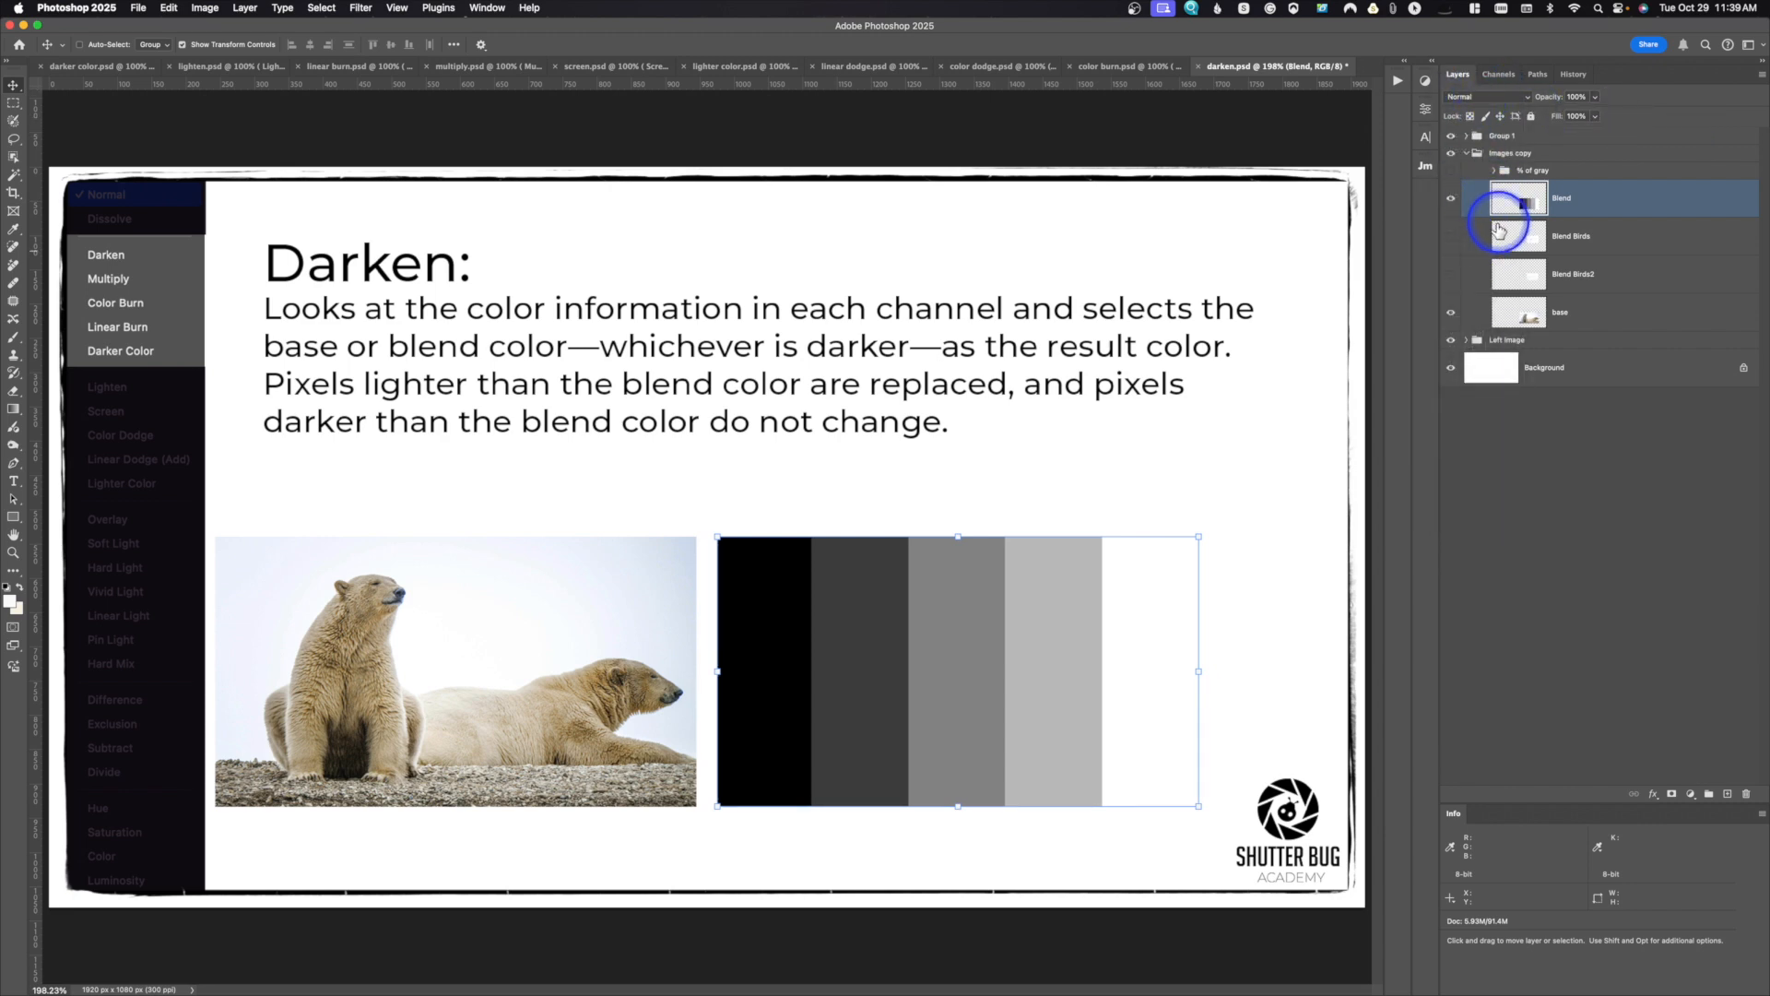
Step: Show the % of gray group above the gray bars, and toggle the Blend layer off and on to compare it with the base
{"action": "left_click", "coordinate": [1453, 172]}
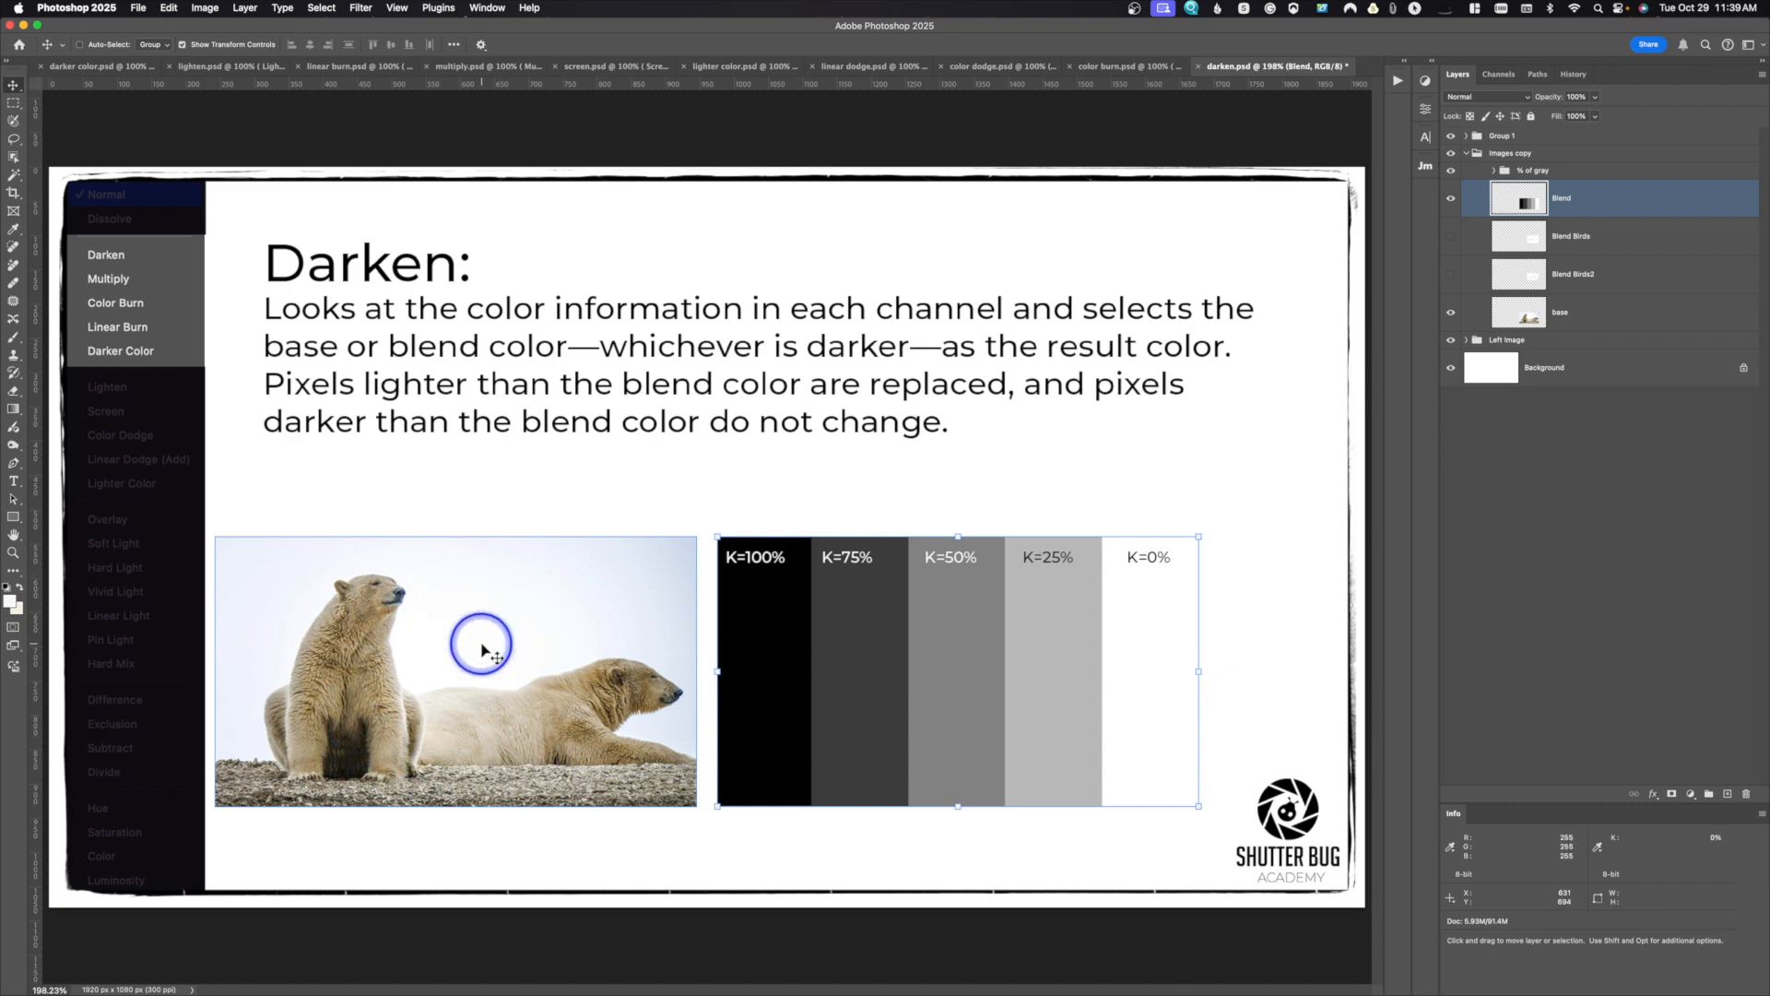
{"action": "left_click", "coordinate": [1453, 201]}
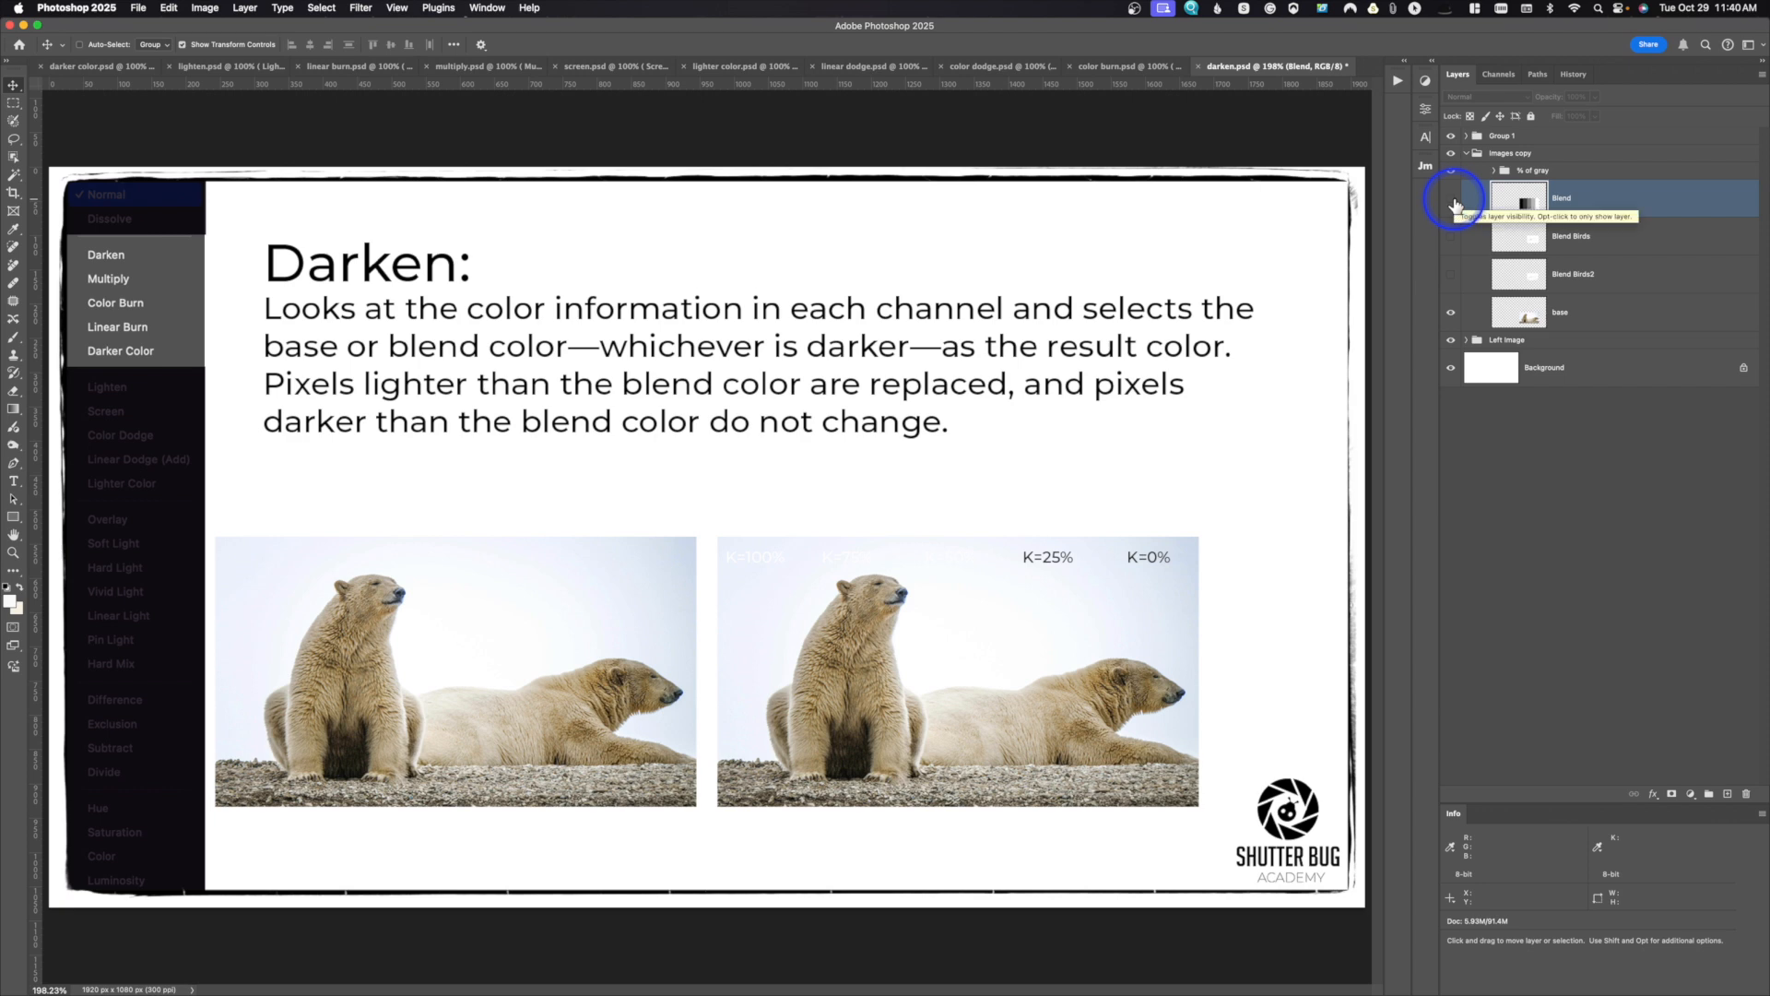
{"action": "left_click", "coordinate": [1481, 172]}
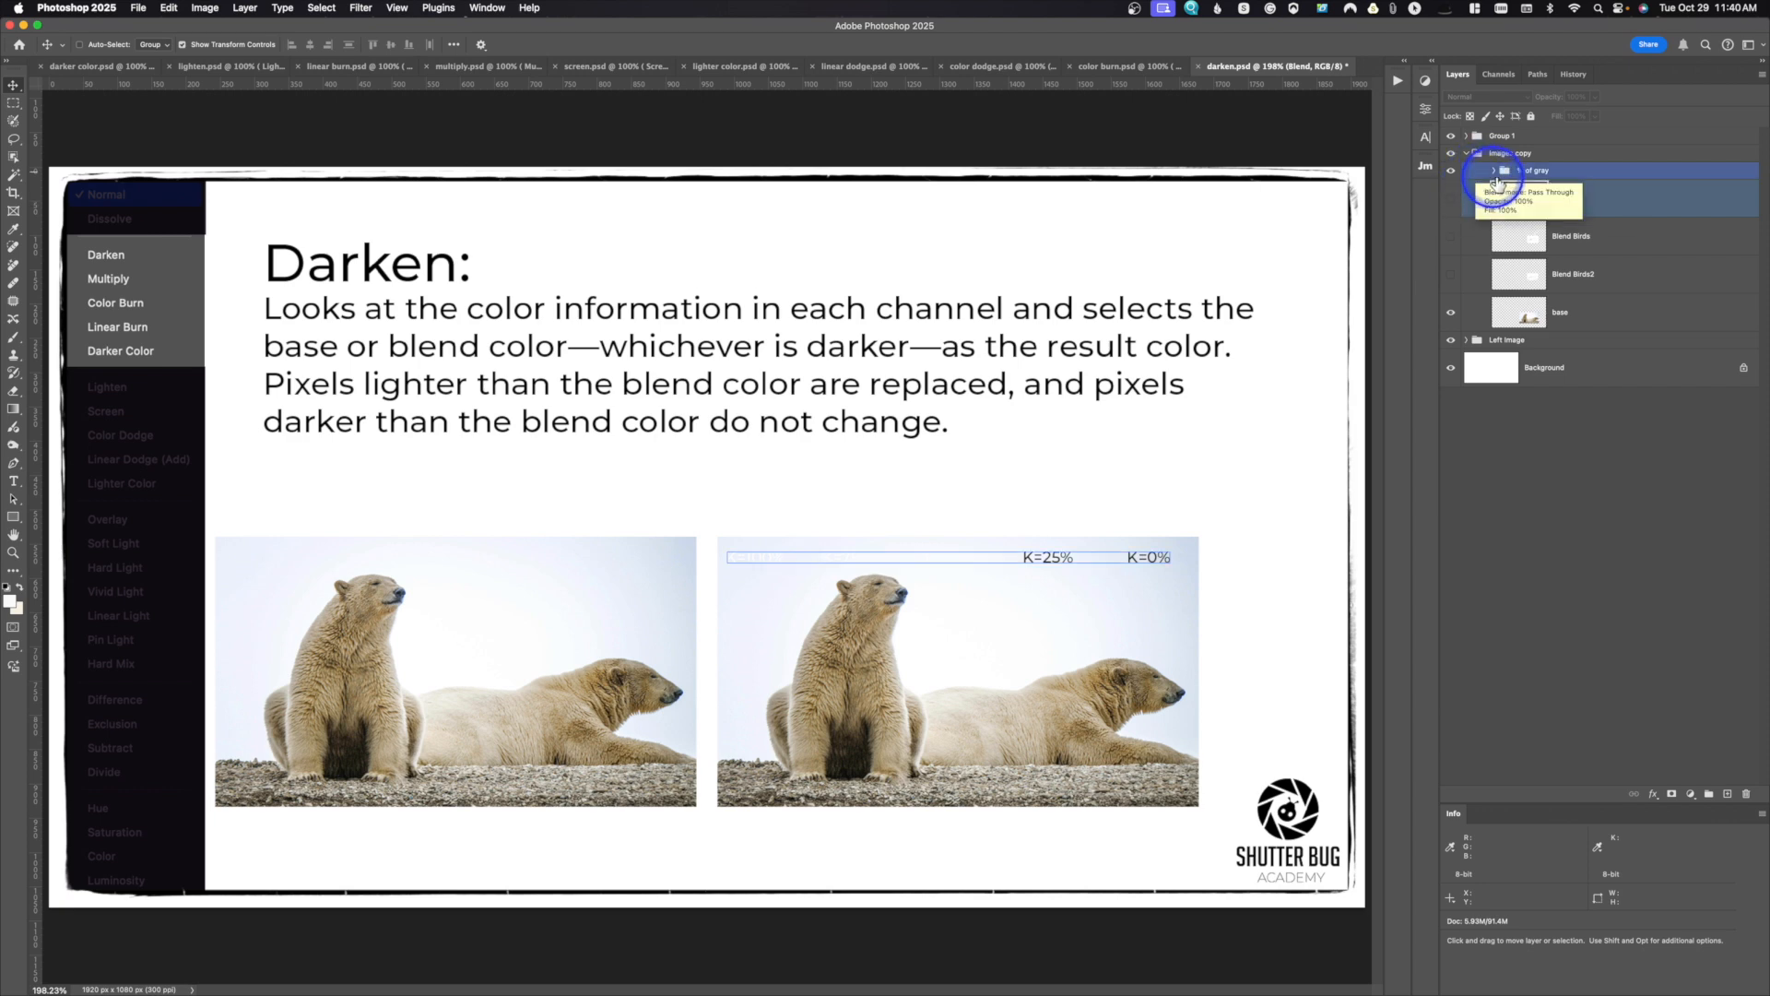
{"action": "left_click", "coordinate": [1509, 188]}
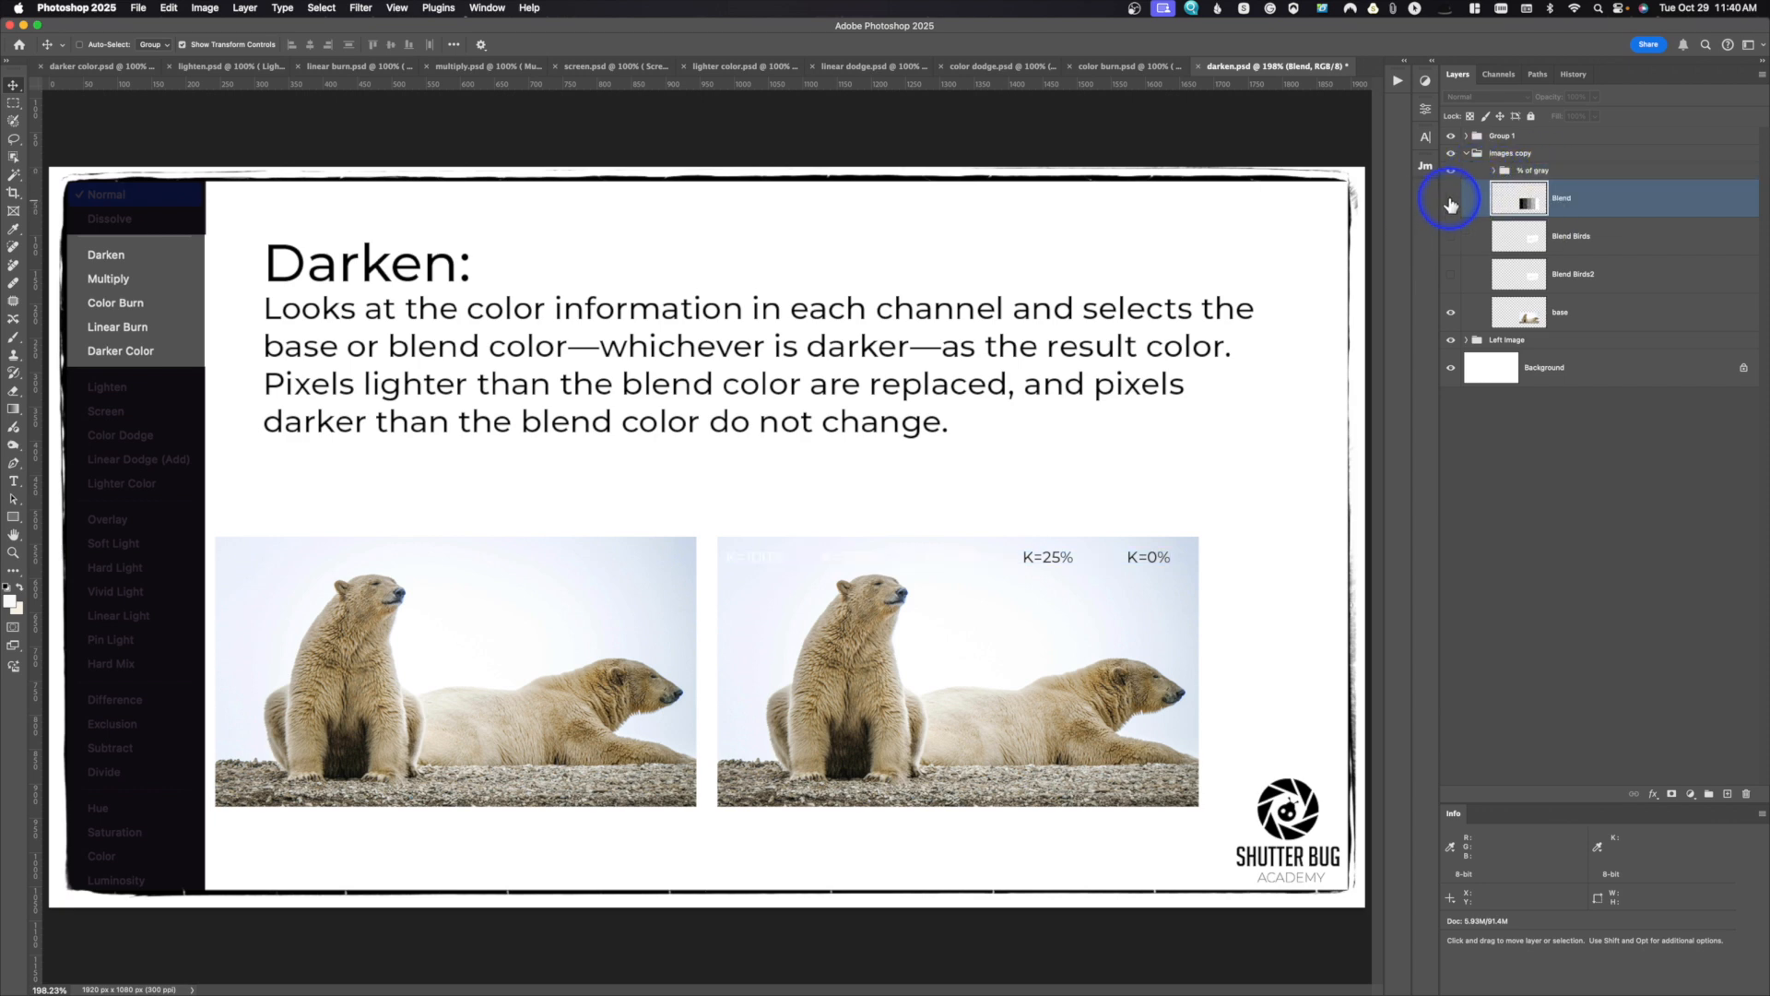
{"action": "left_click", "coordinate": [1451, 198]}
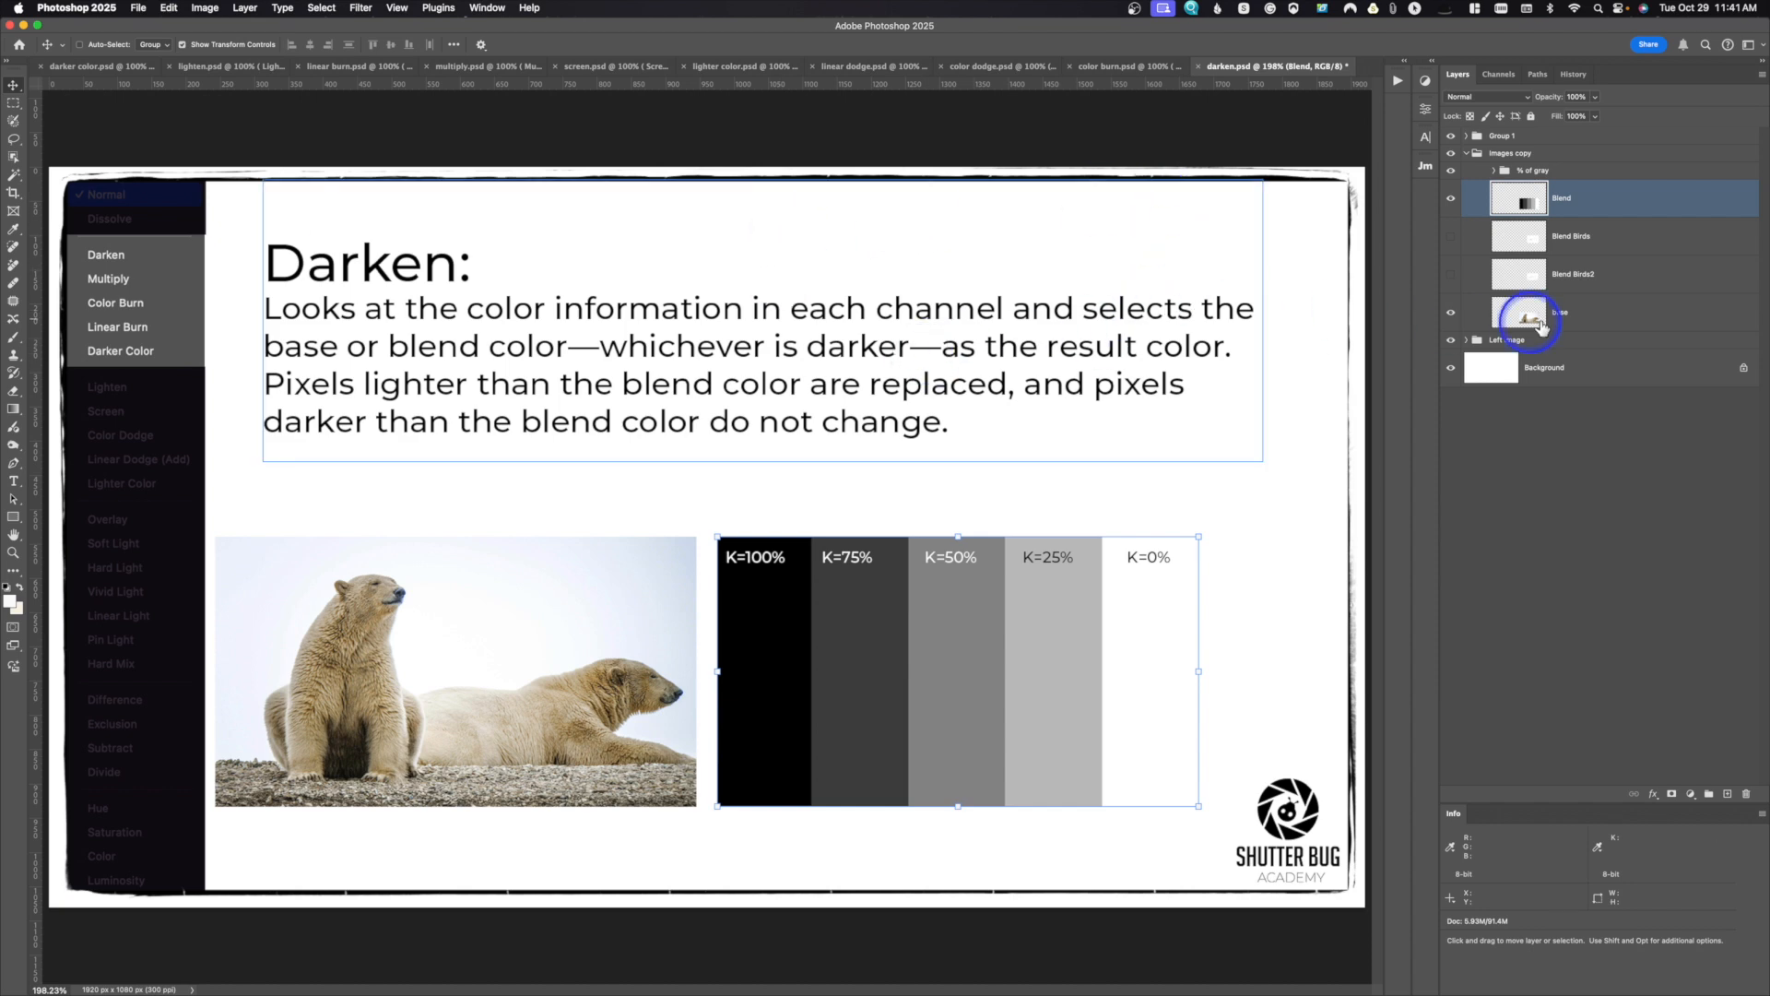
Step: Display the document's color channels and set their thumbnails to the largest size
{"action": "left_click", "coordinate": [1505, 76]}
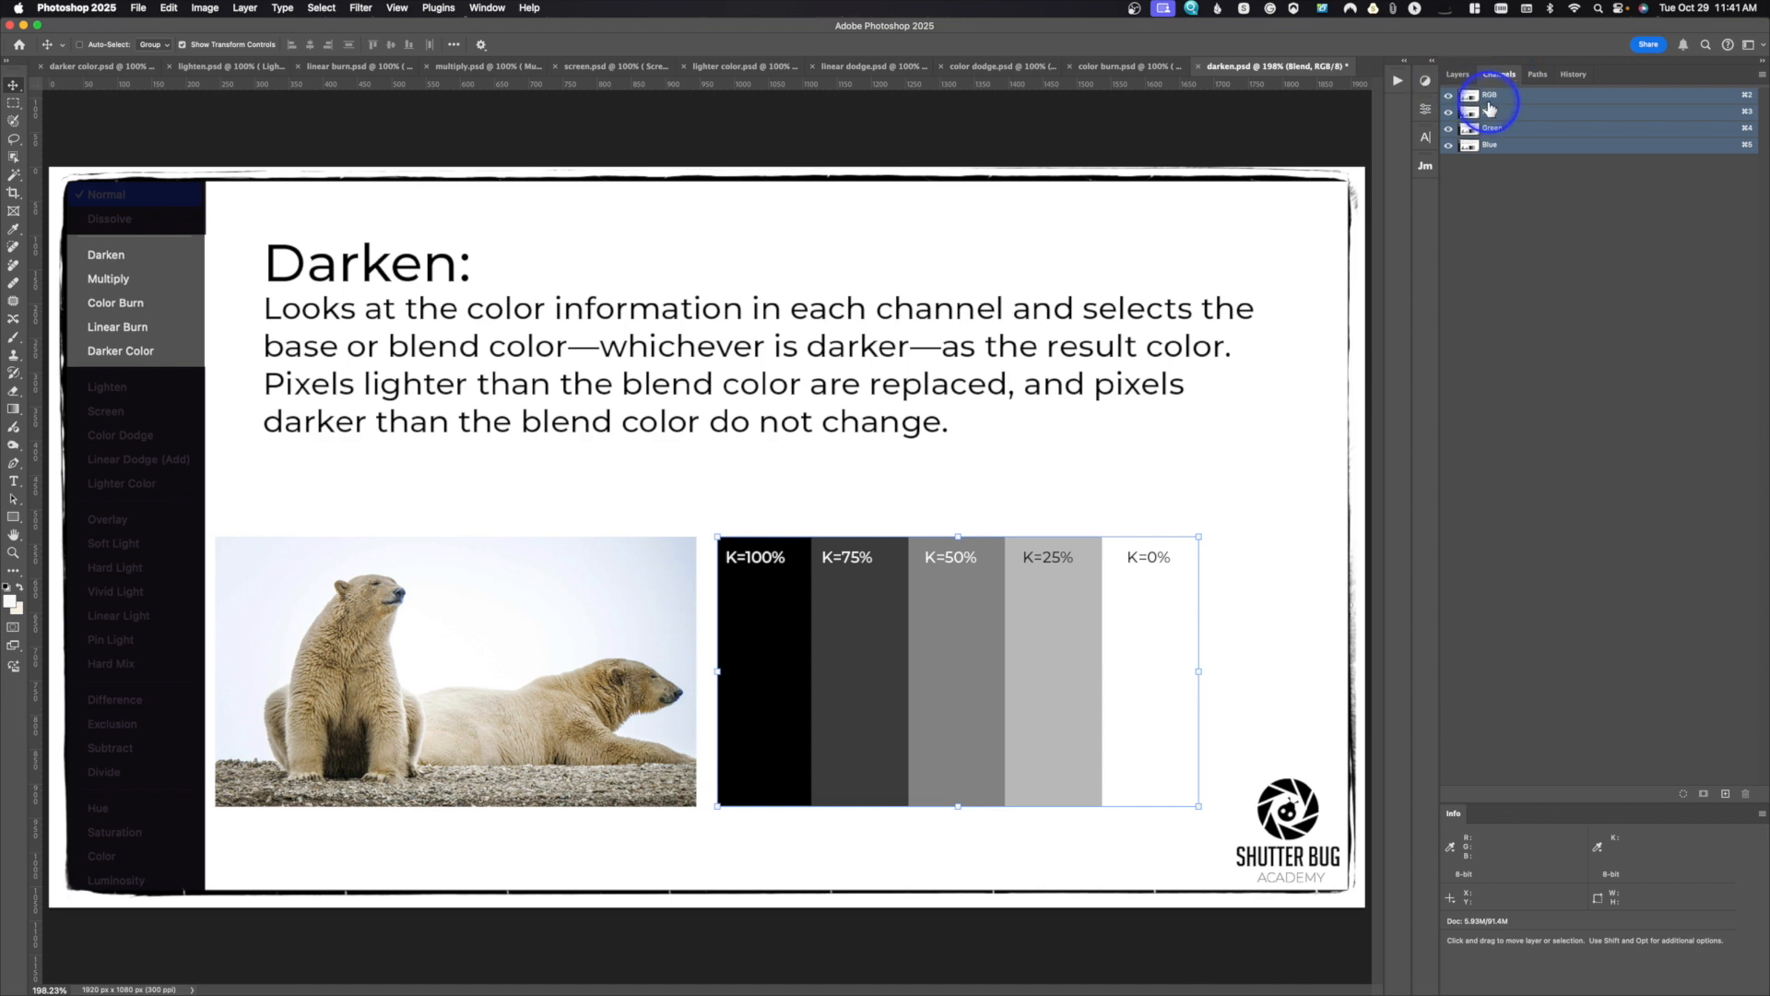
{"action": "left_click", "coordinate": [1763, 74]}
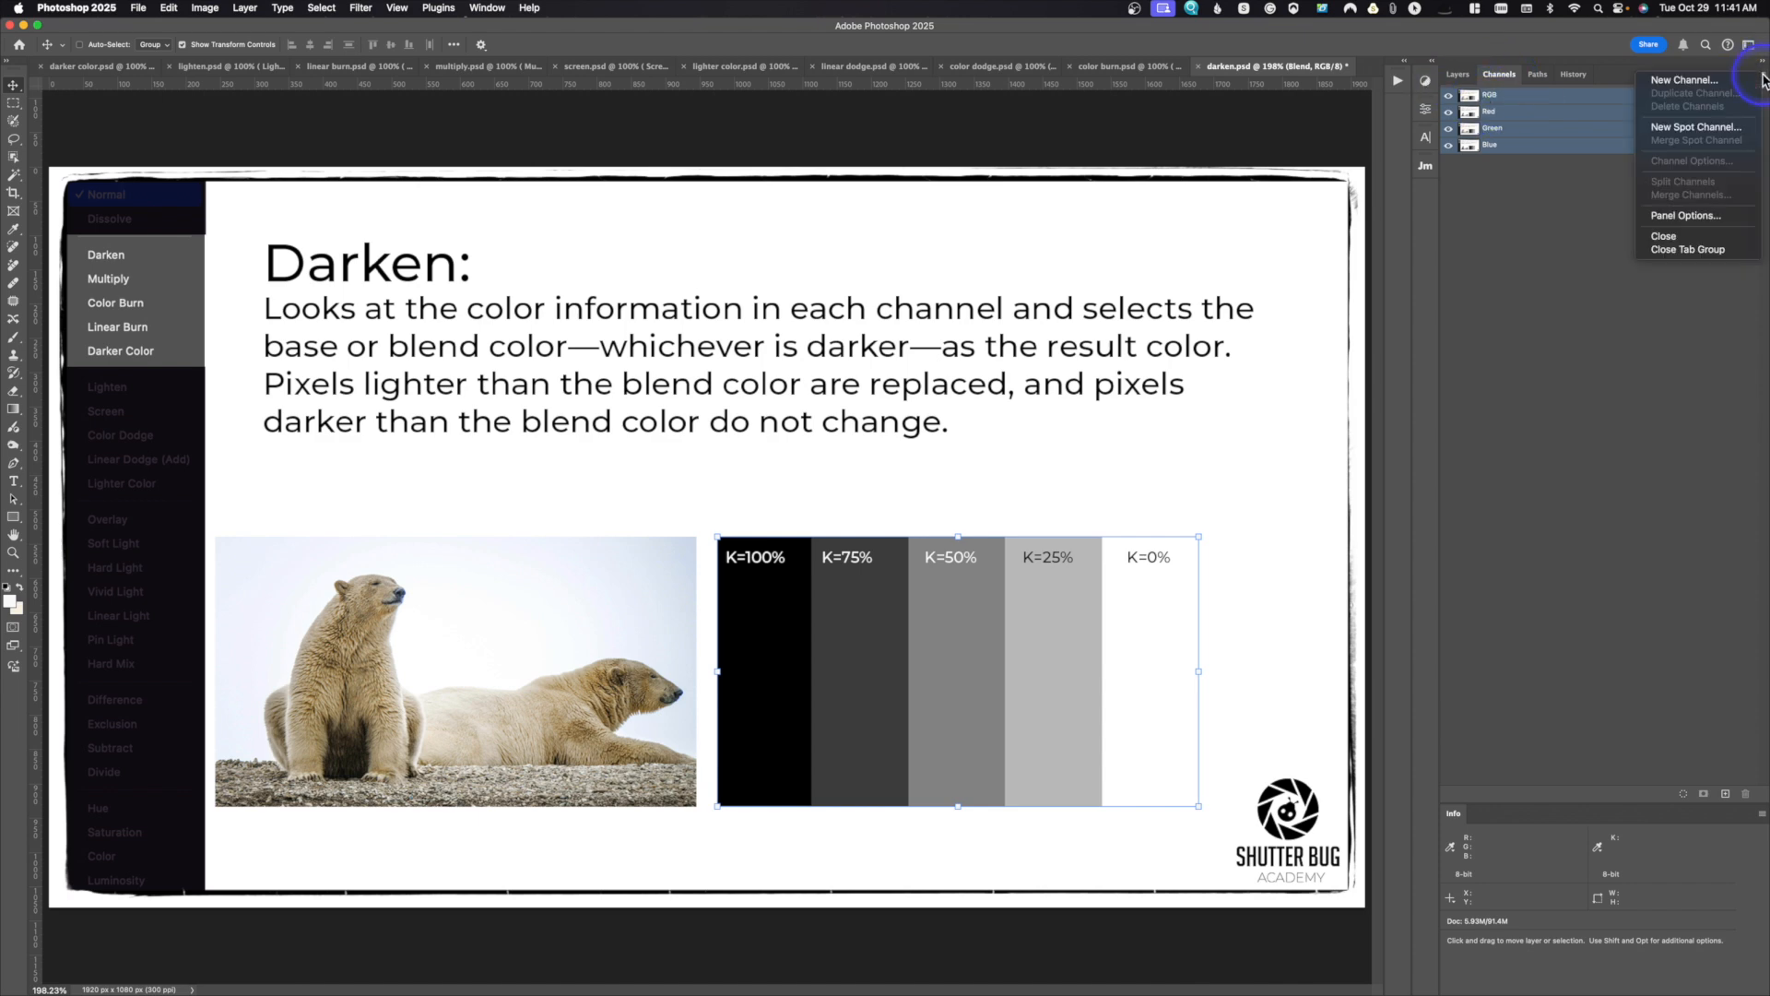
{"action": "left_click", "coordinate": [1718, 218]}
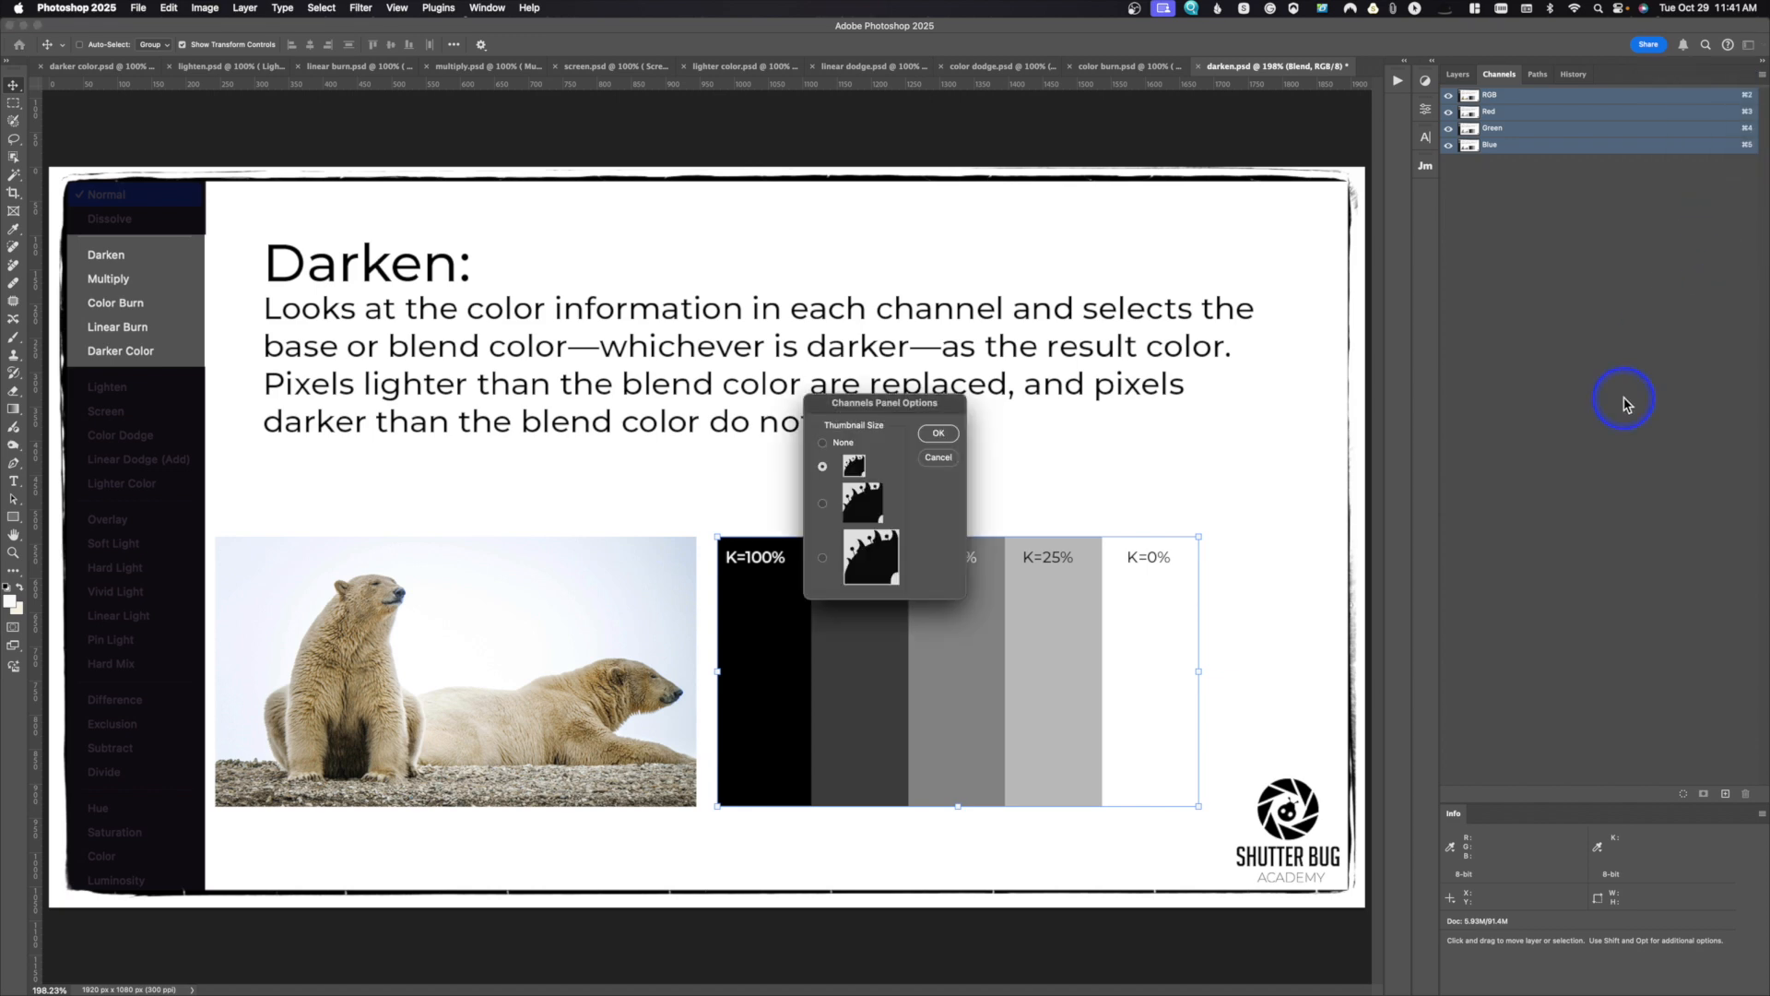
{"action": "left_click", "coordinate": [822, 558]}
{"action": "left_click", "coordinate": [935, 433]}
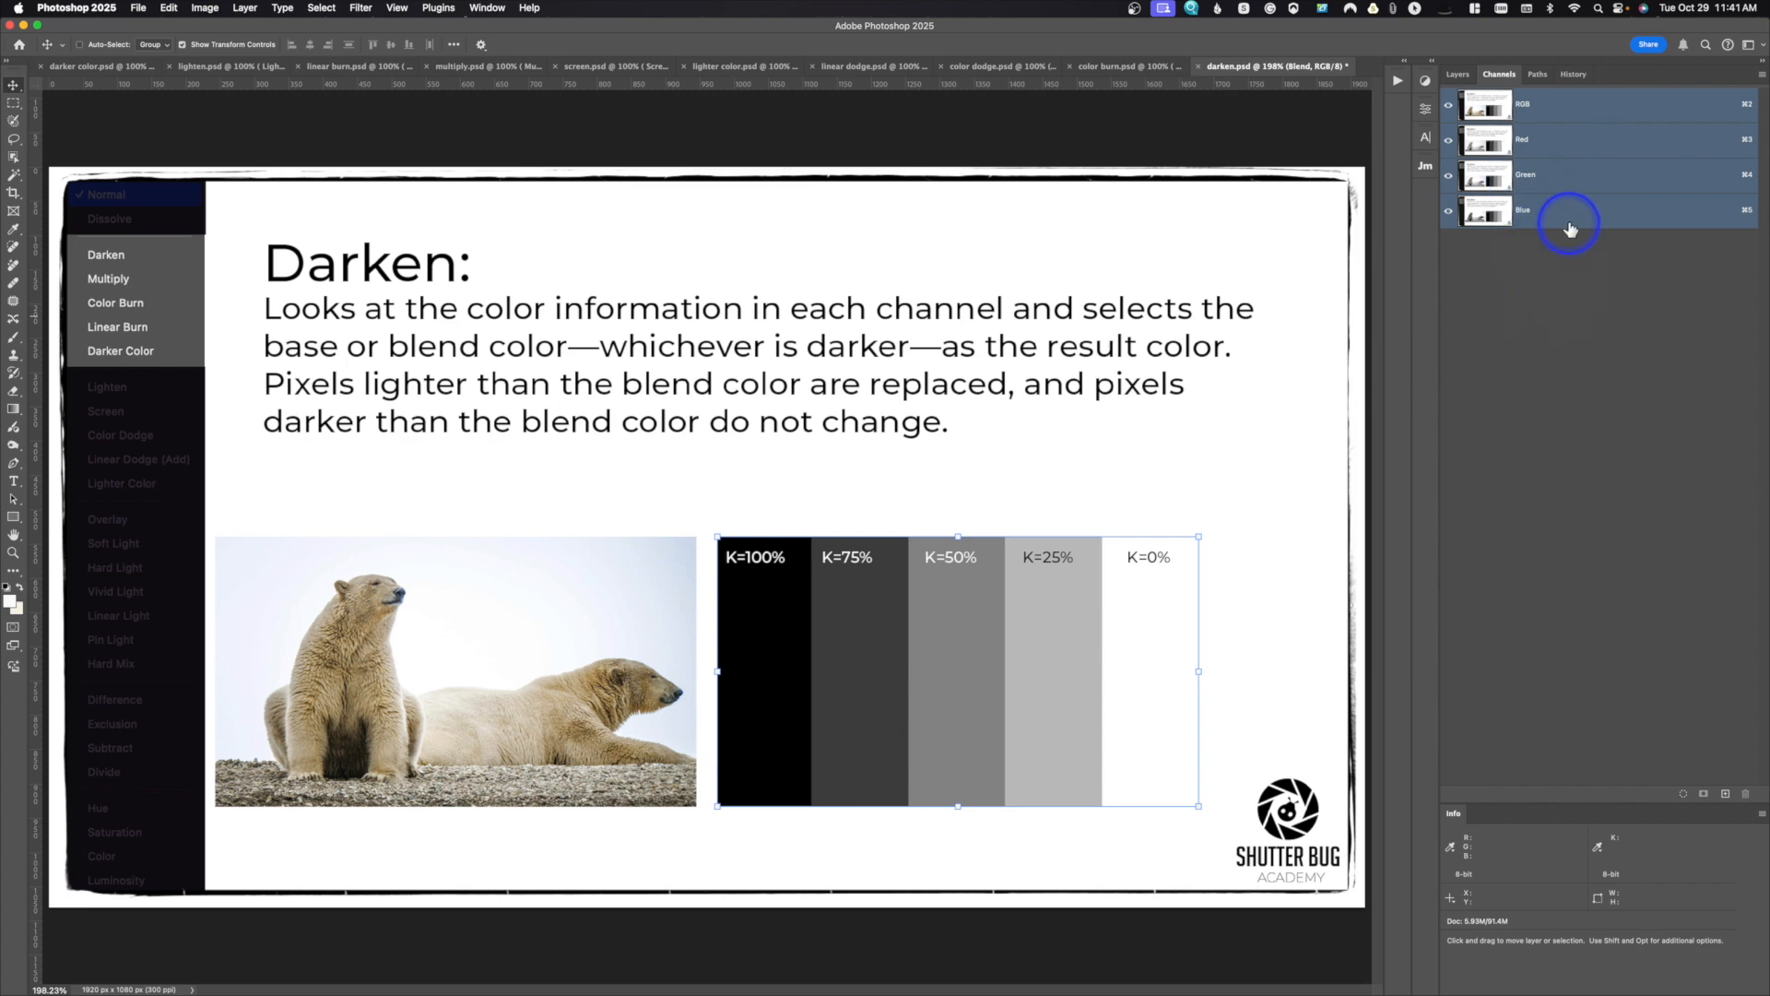
Step: View the Red, Green and Blue channels of darken.psd one at a time to compare their grayscale versions
{"action": "left_click", "coordinate": [1551, 142]}
{"action": "left_click", "coordinate": [1556, 172]}
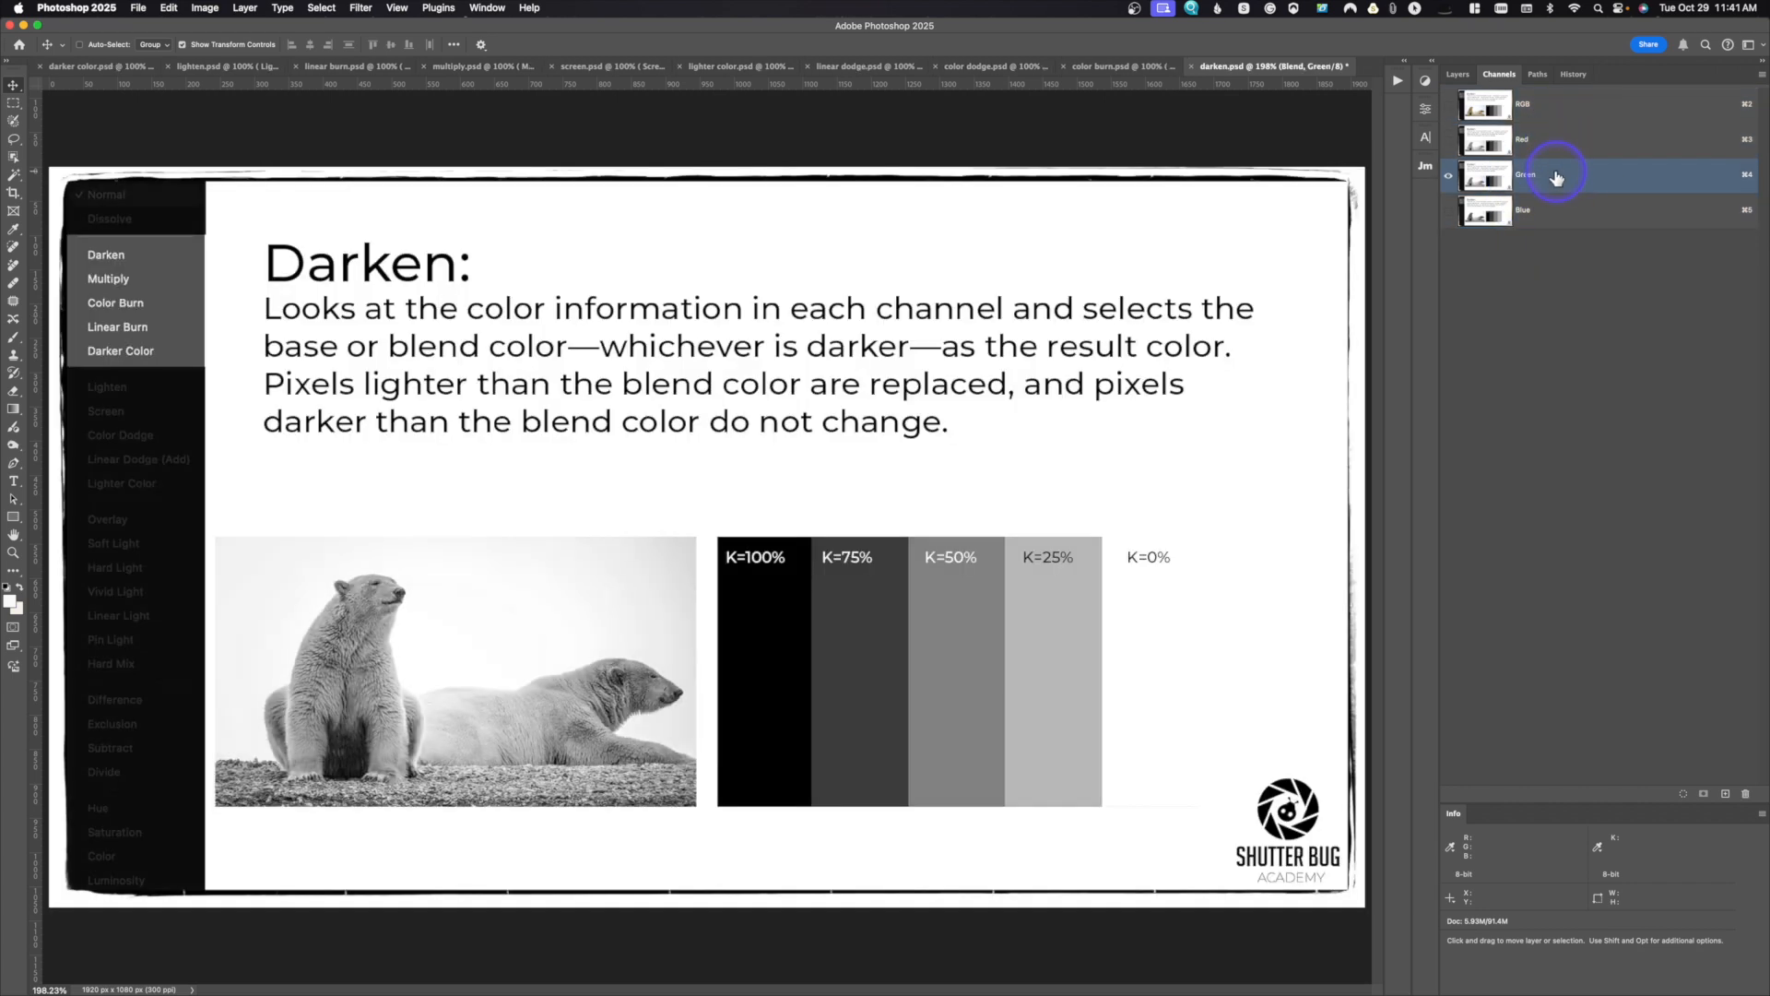
{"action": "left_click", "coordinate": [1556, 219]}
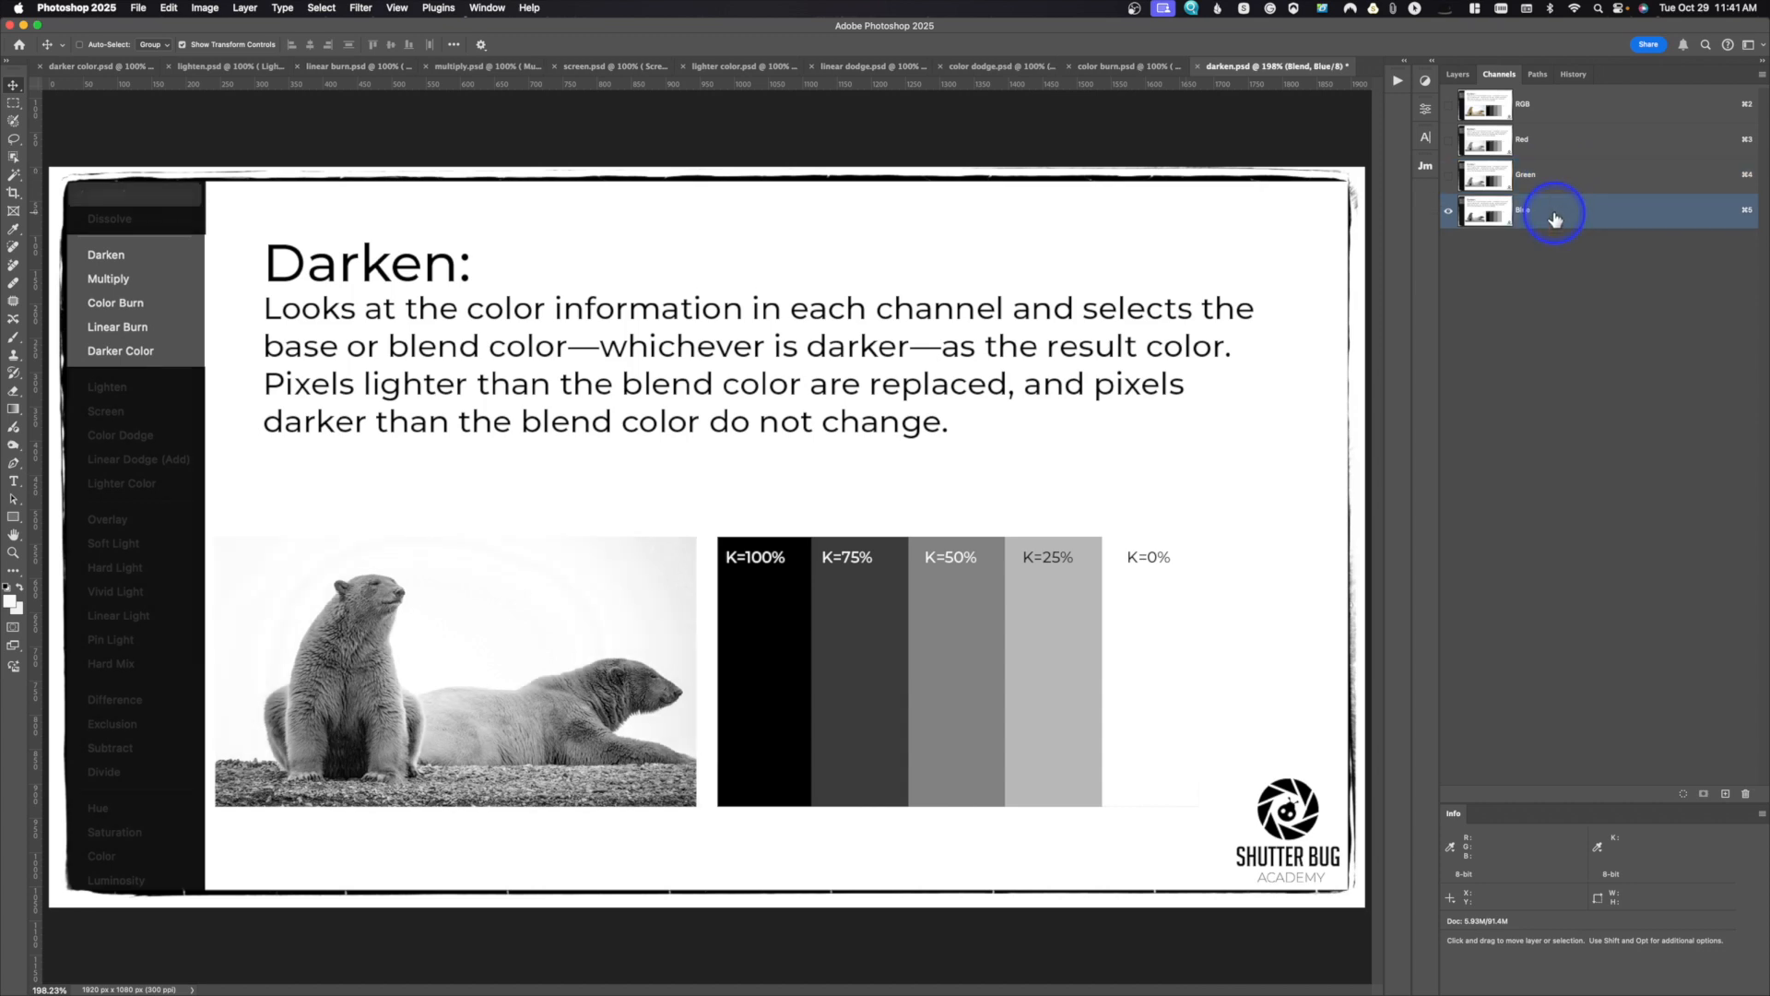
Step: Return to the document's layers and set the Blend layer's blend mode to Darken
{"action": "left_click", "coordinate": [1458, 74]}
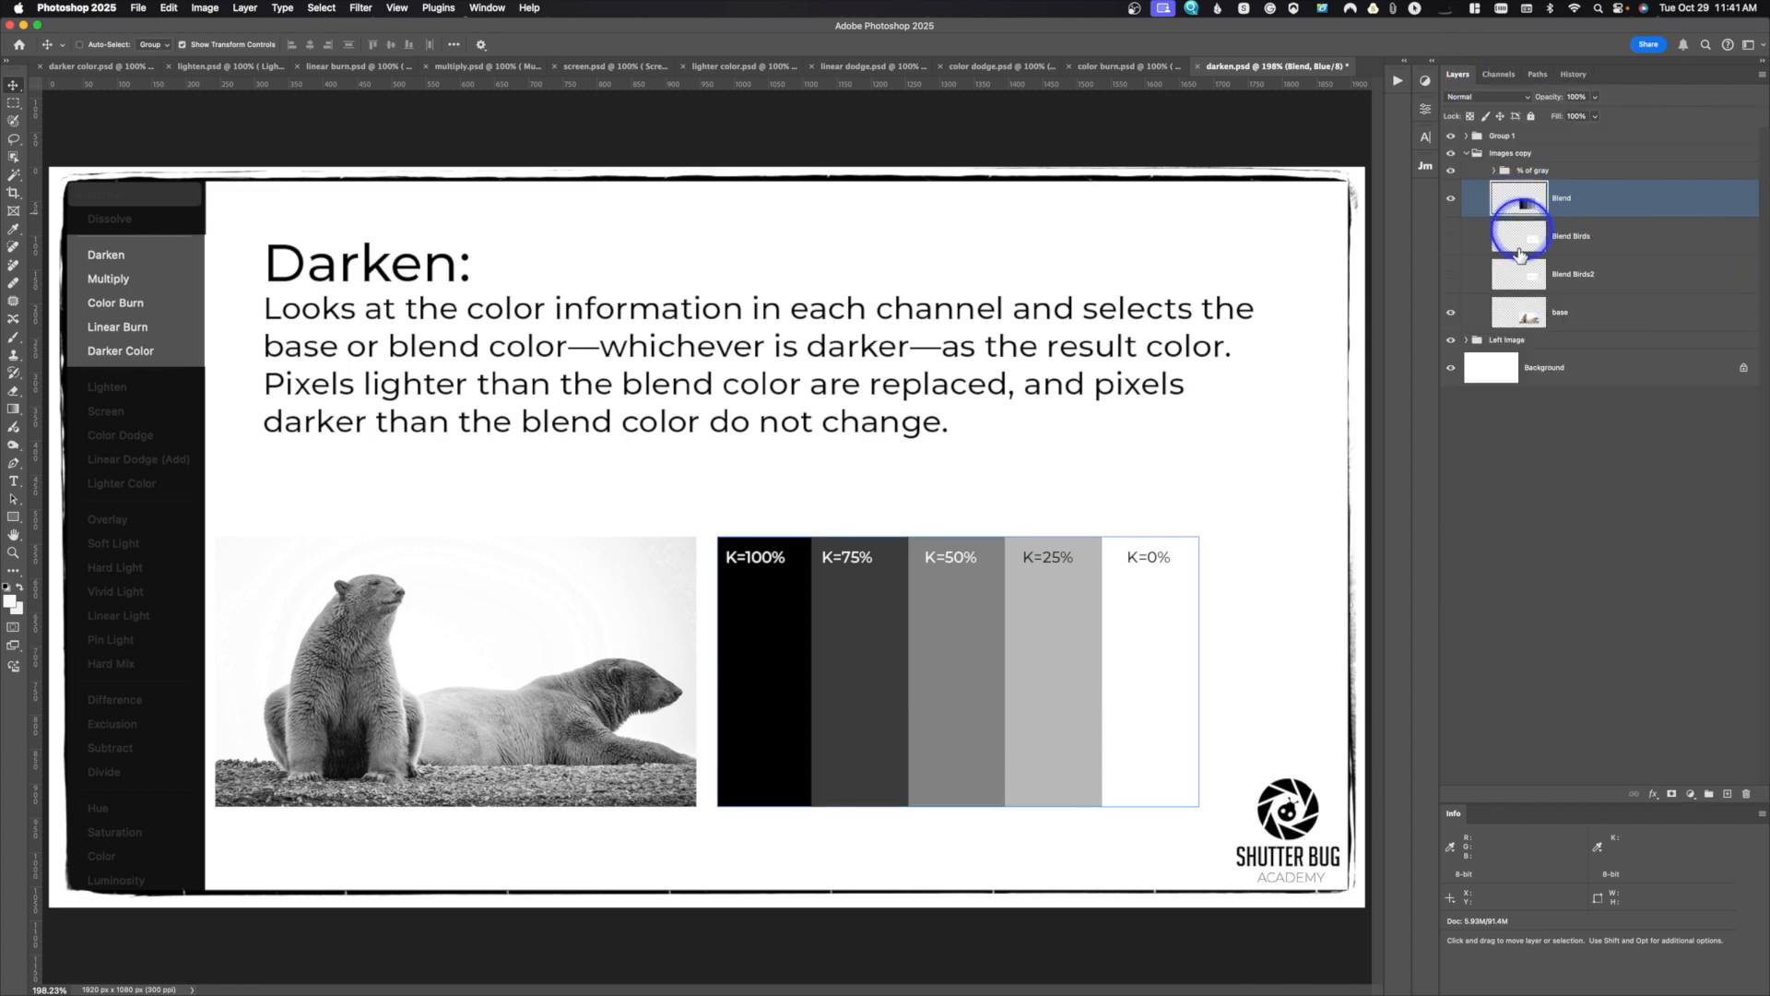
{"action": "left_click", "coordinate": [1518, 320], "text": "super"}
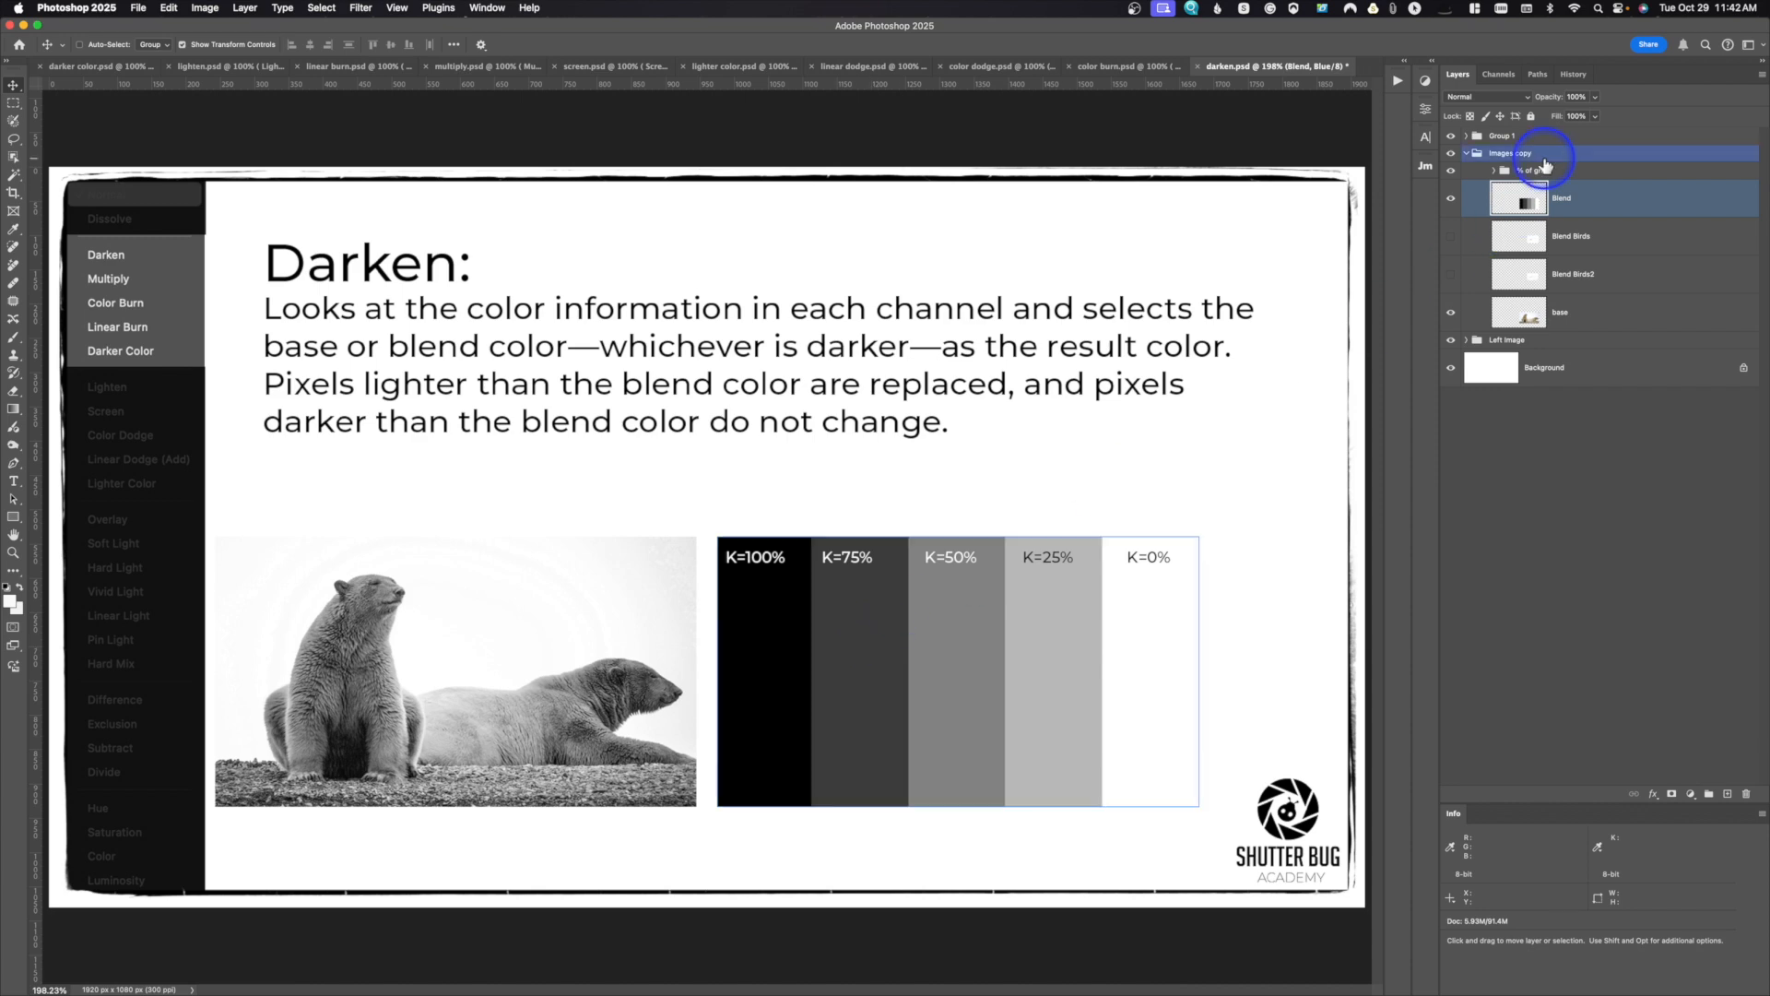
{"action": "left_click", "coordinate": [1498, 97]}
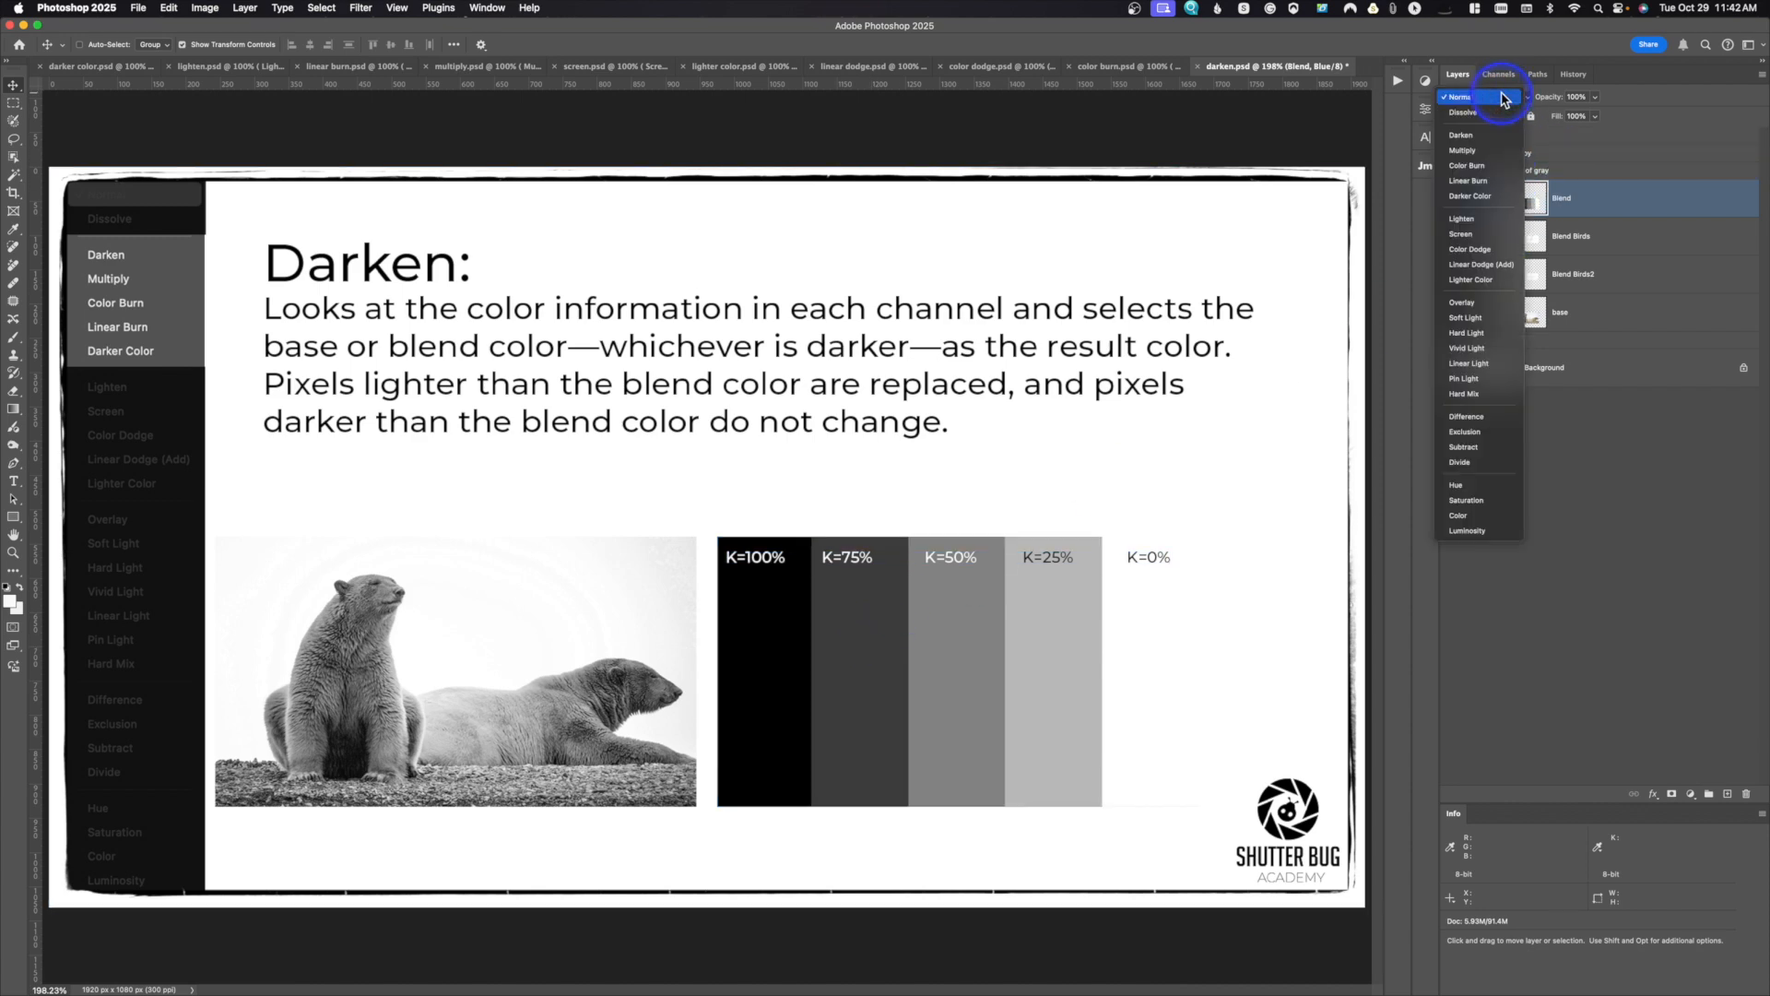
{"action": "left_click", "coordinate": [1495, 137]}
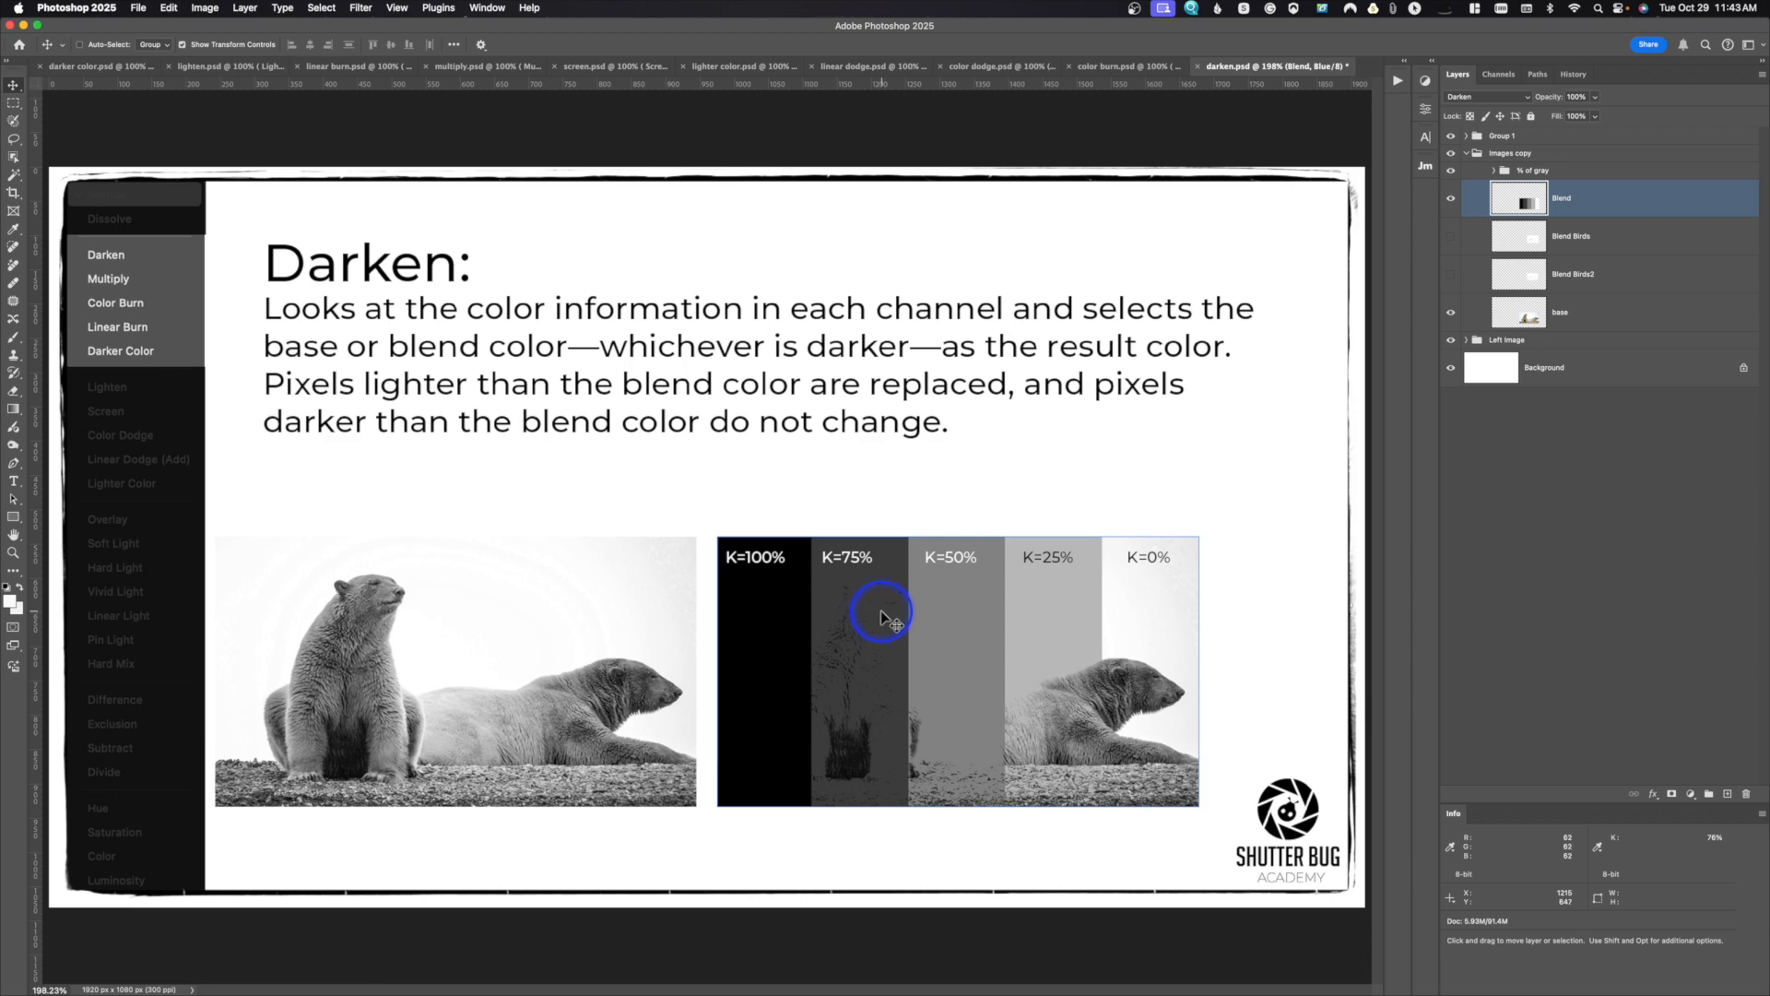
Step: Show the Blend Birds layer in place of the Blend layer and set its blend mode to Darken
{"action": "left_click", "coordinate": [1450, 195]}
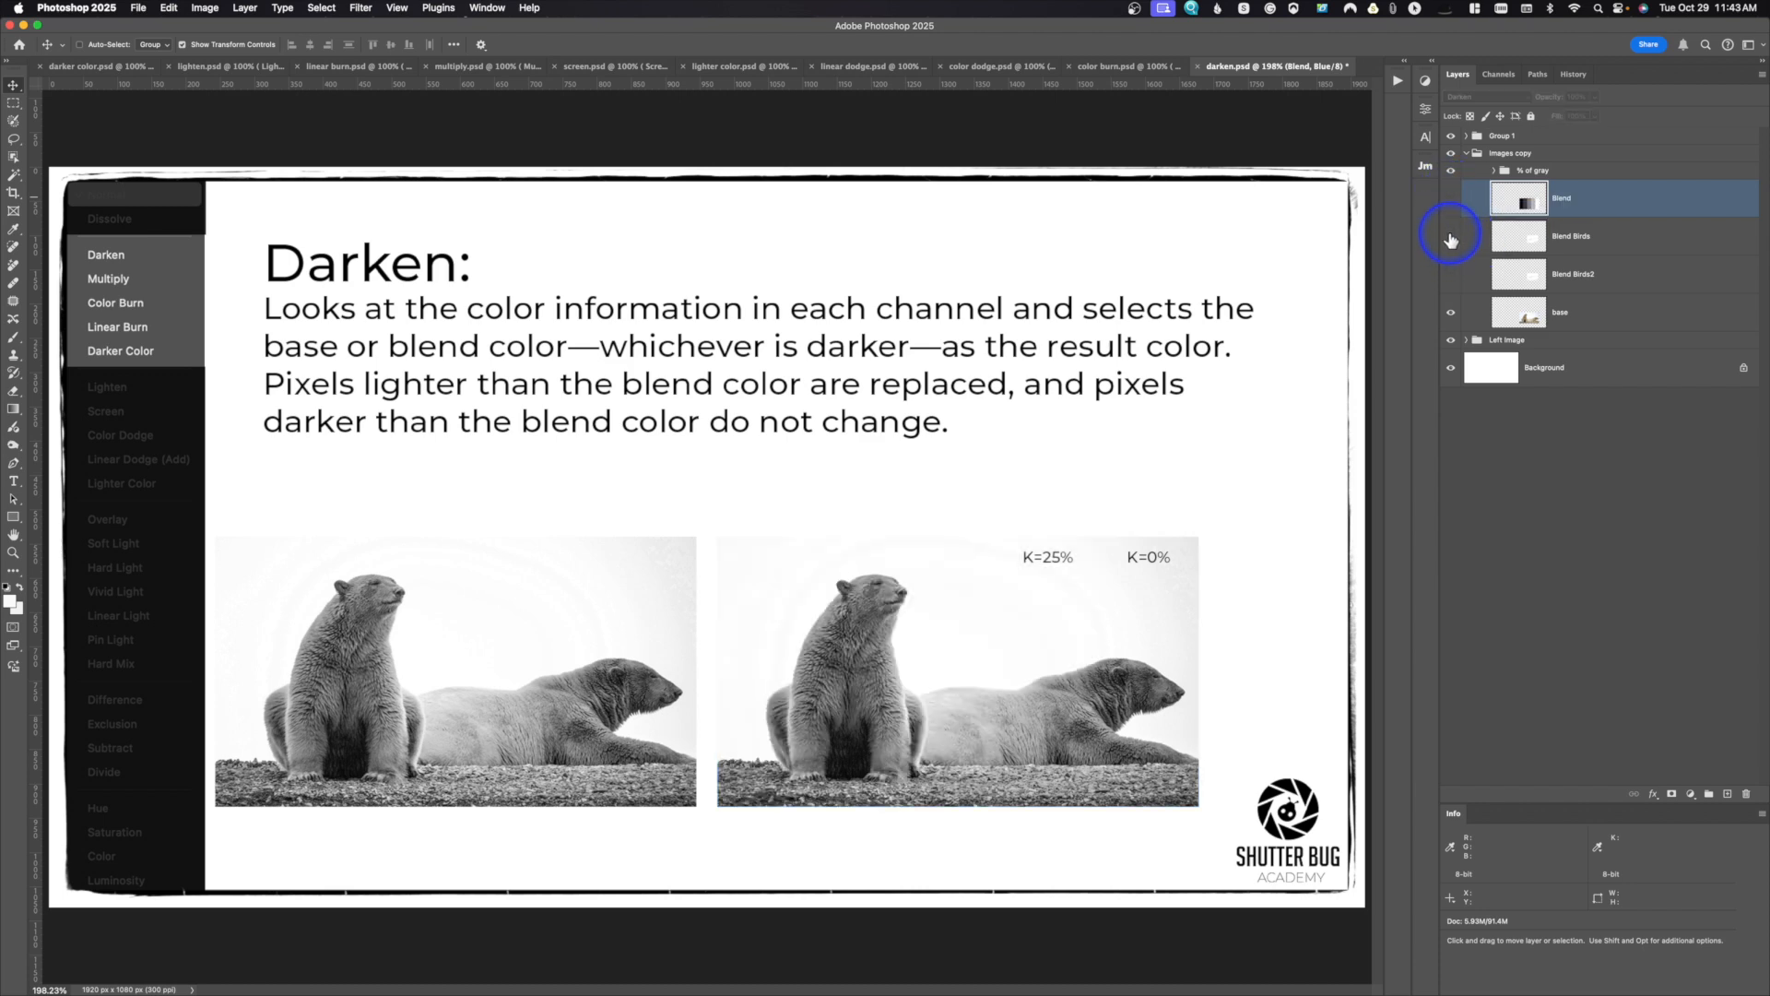
{"action": "left_click", "coordinate": [1449, 237]}
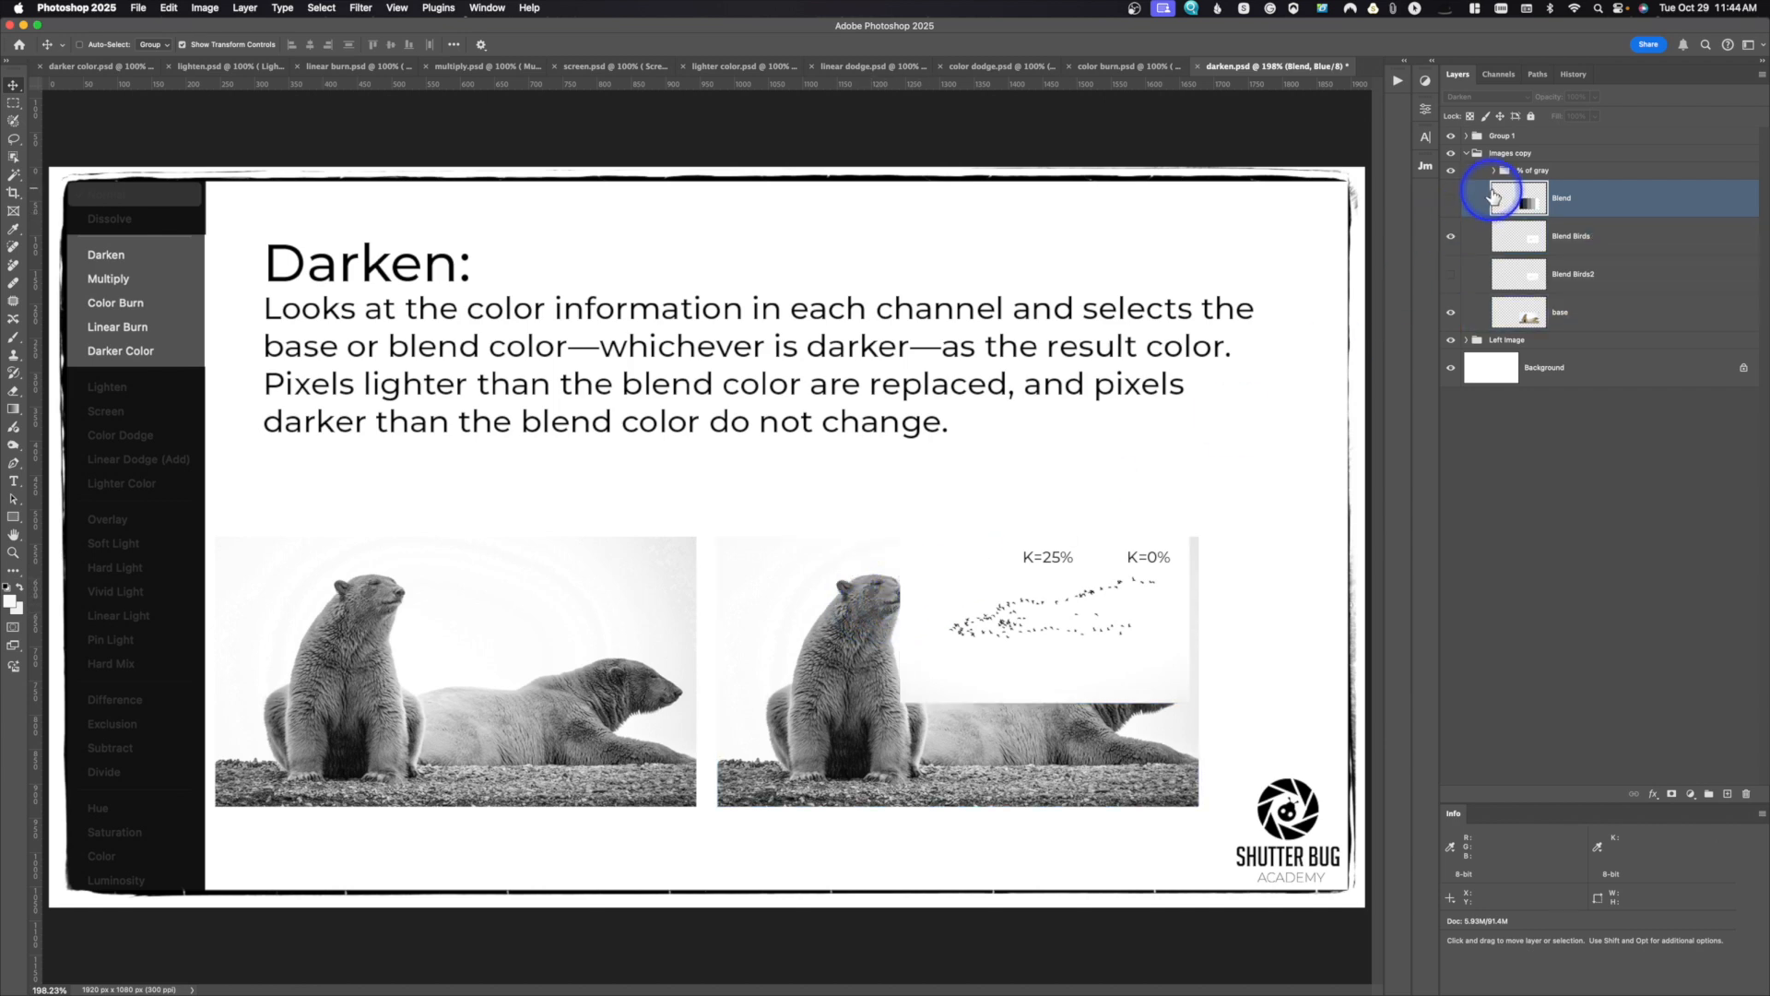
{"action": "left_click", "coordinate": [1503, 245]}
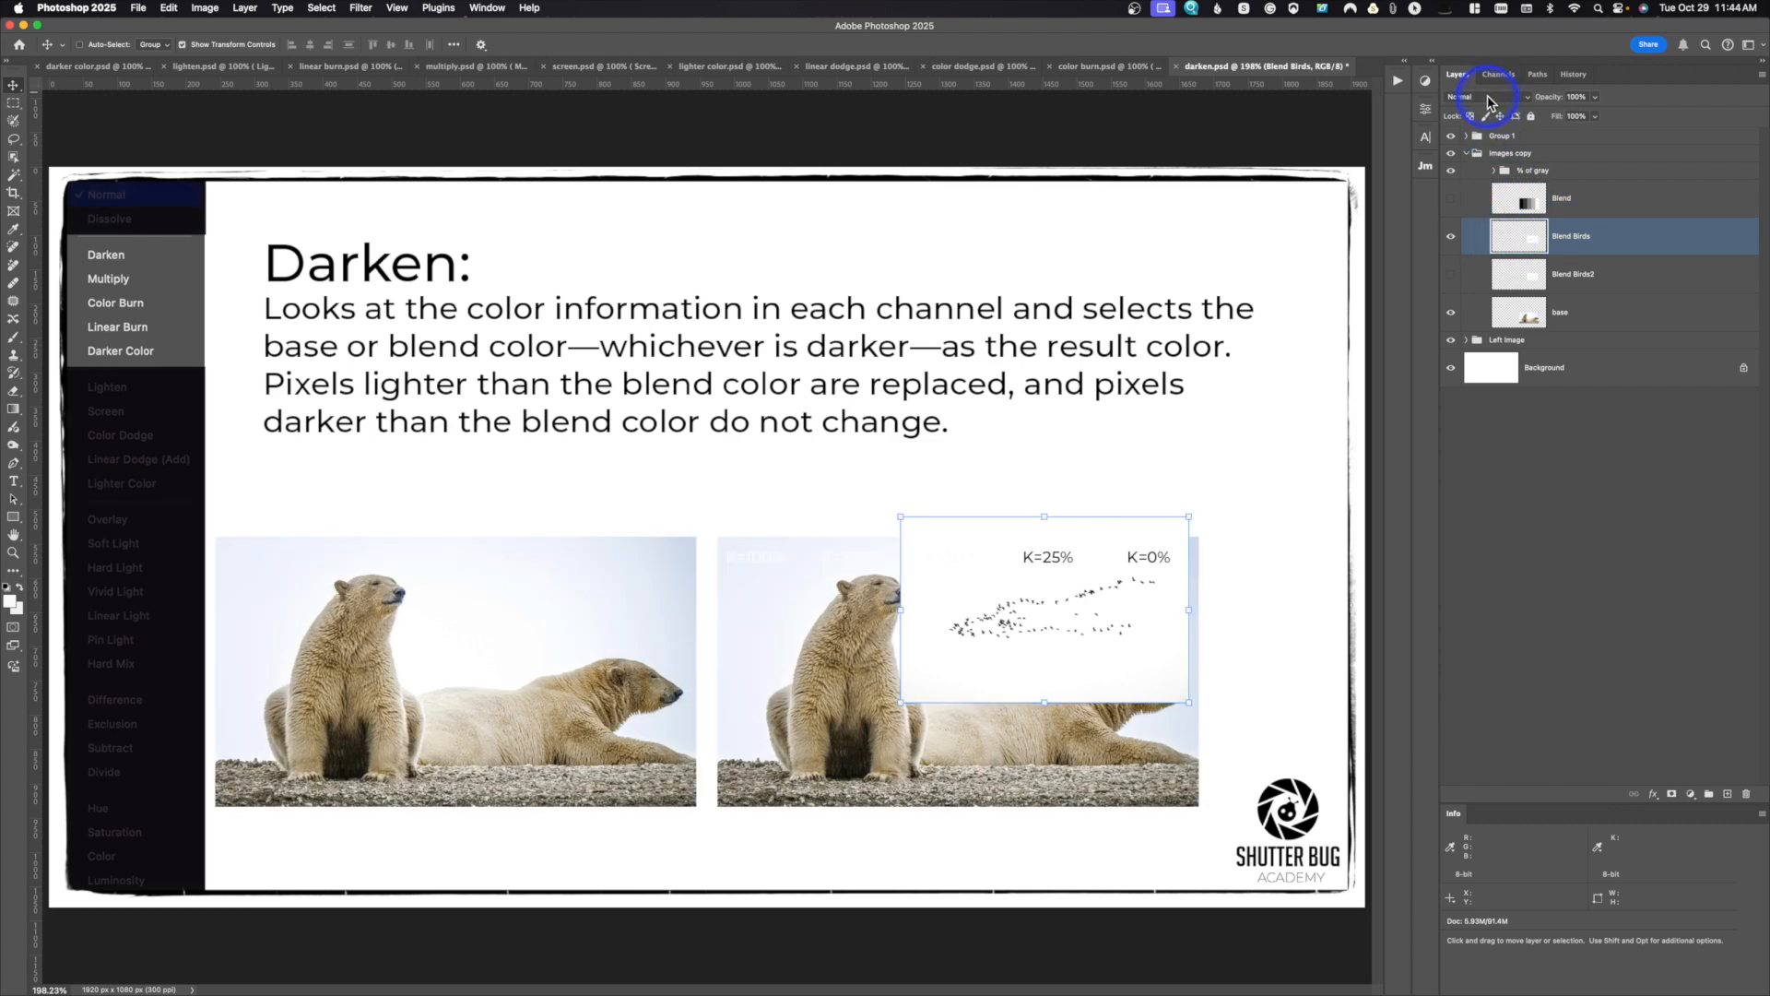
{"action": "left_click", "coordinate": [1486, 96]}
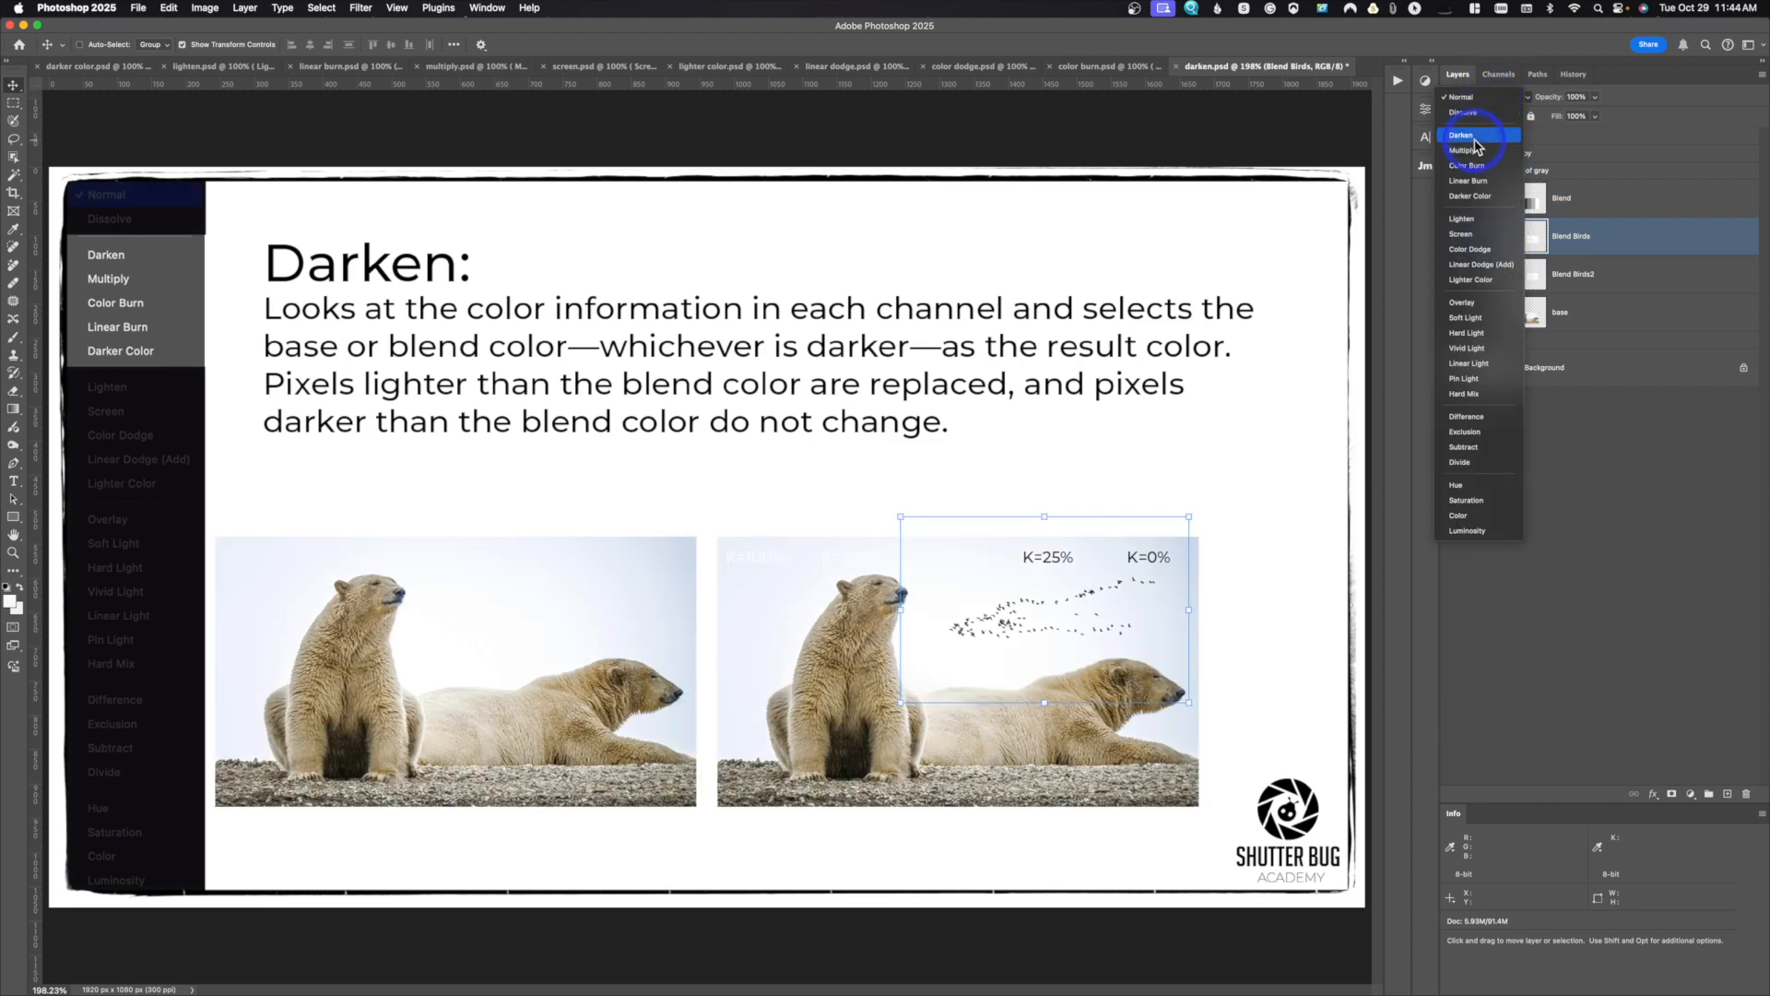
{"action": "left_click", "coordinate": [1473, 137]}
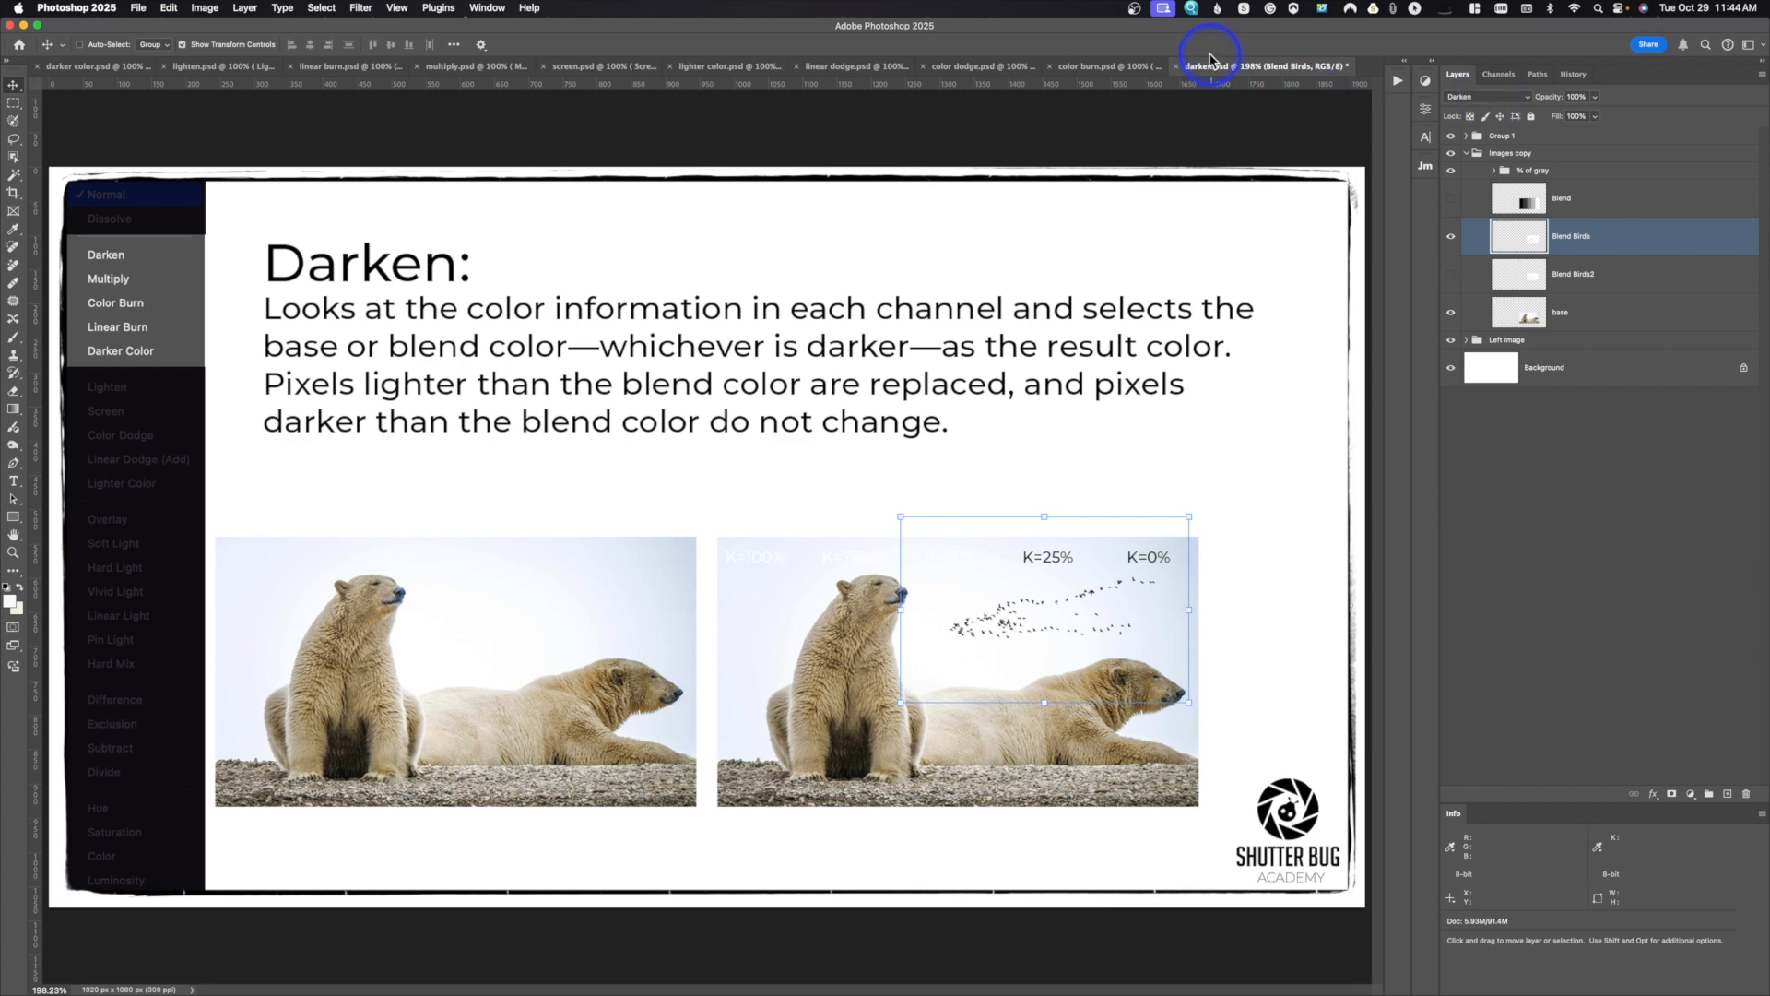
Step: Close darken.psd without saving its changes
{"action": "left_click", "coordinate": [1175, 67]}
{"action": "key", "text": "super+d"}
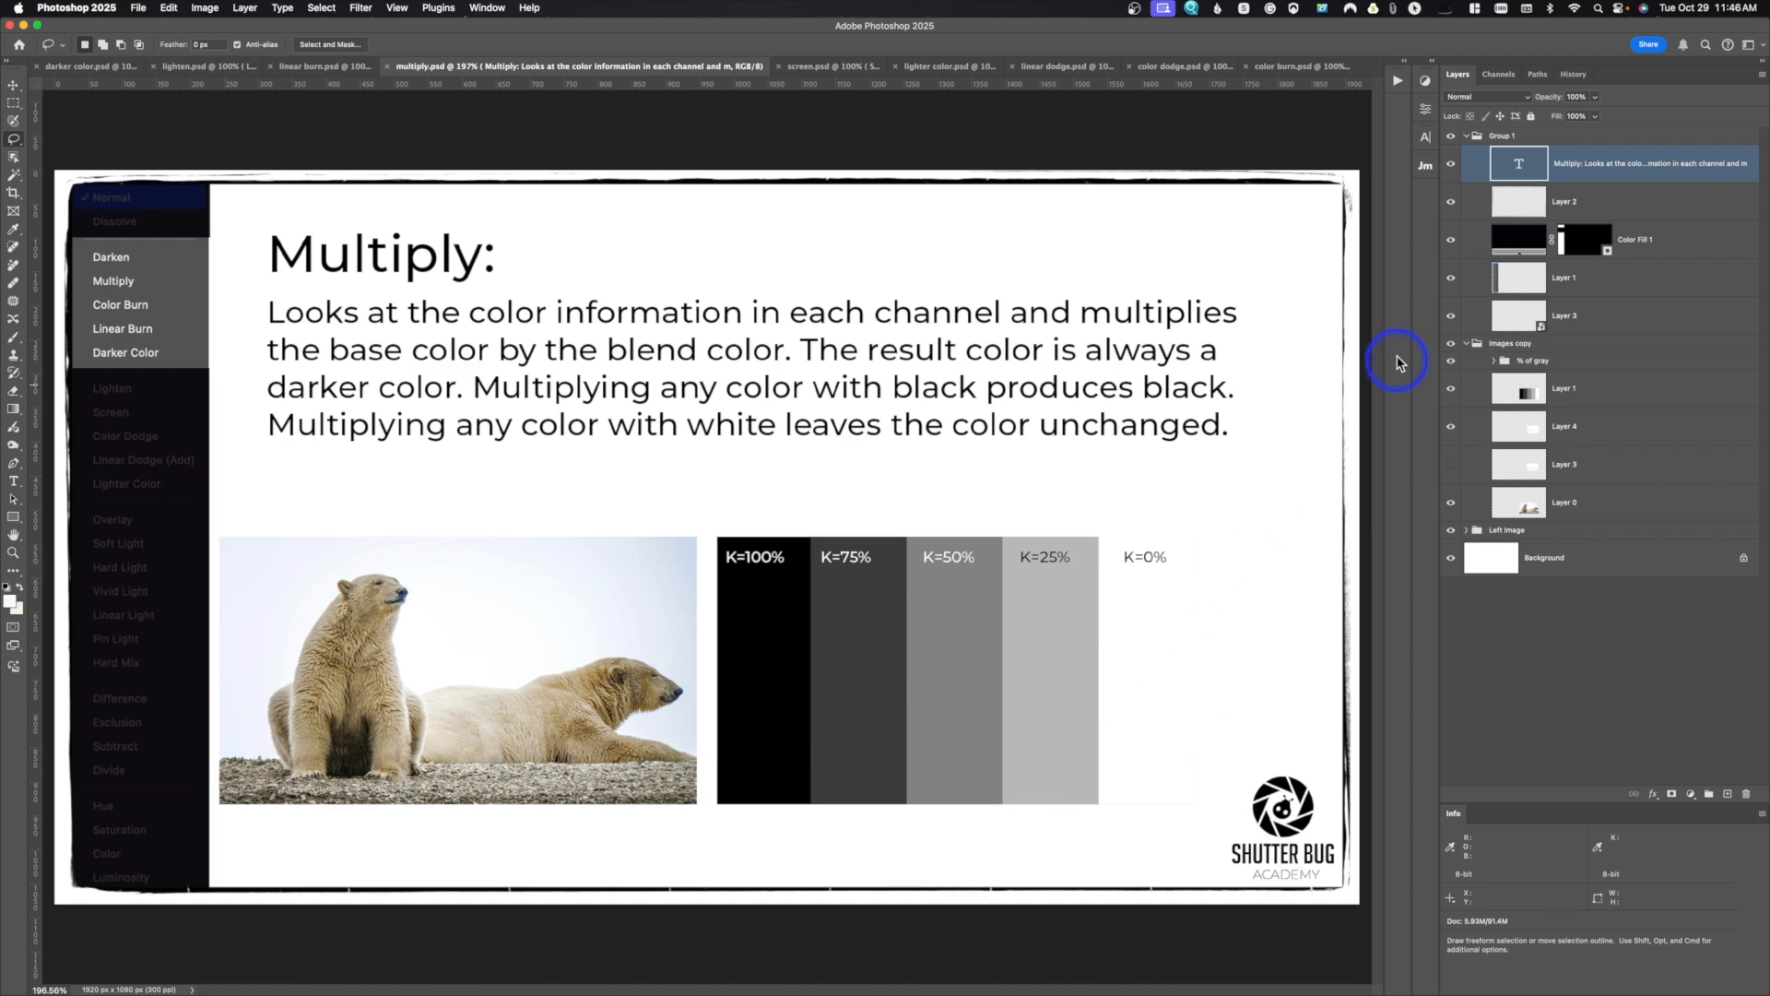
Step: In multiply.psd, collapse Group 1 and toggle Layer 1 off and on, hiding the birds on Layer 4
{"action": "left_click", "coordinate": [1466, 136]}
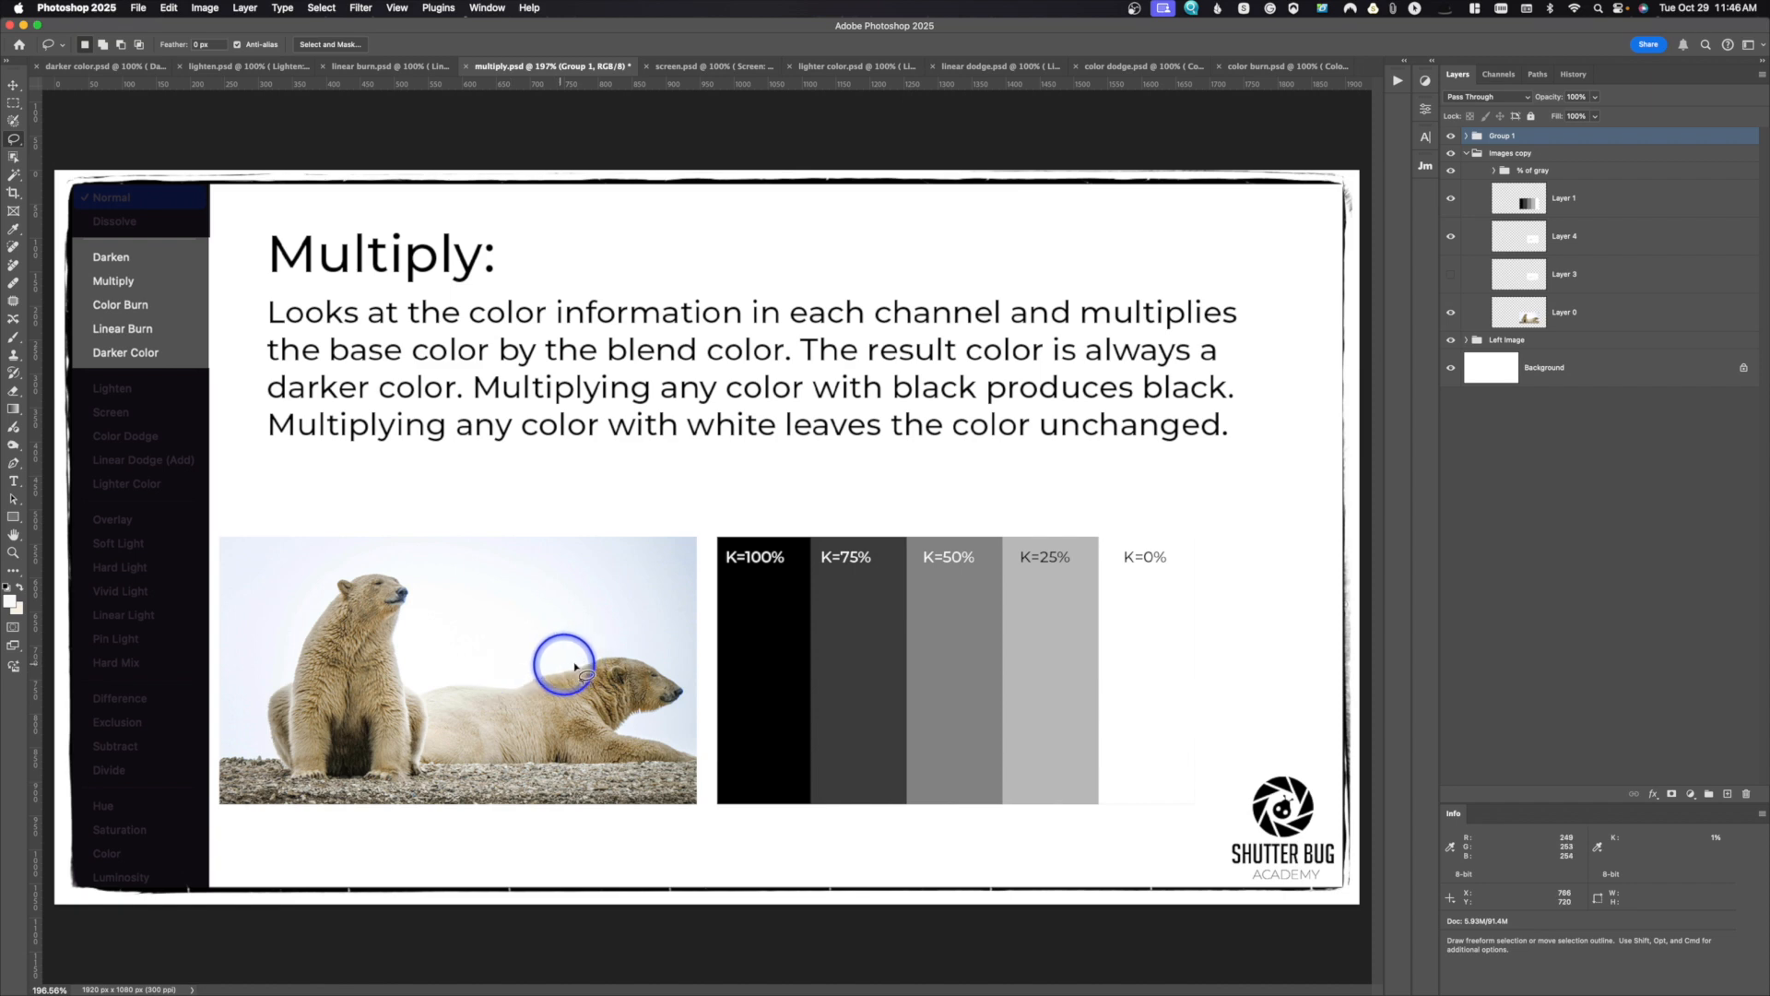
{"action": "left_click", "coordinate": [1451, 199]}
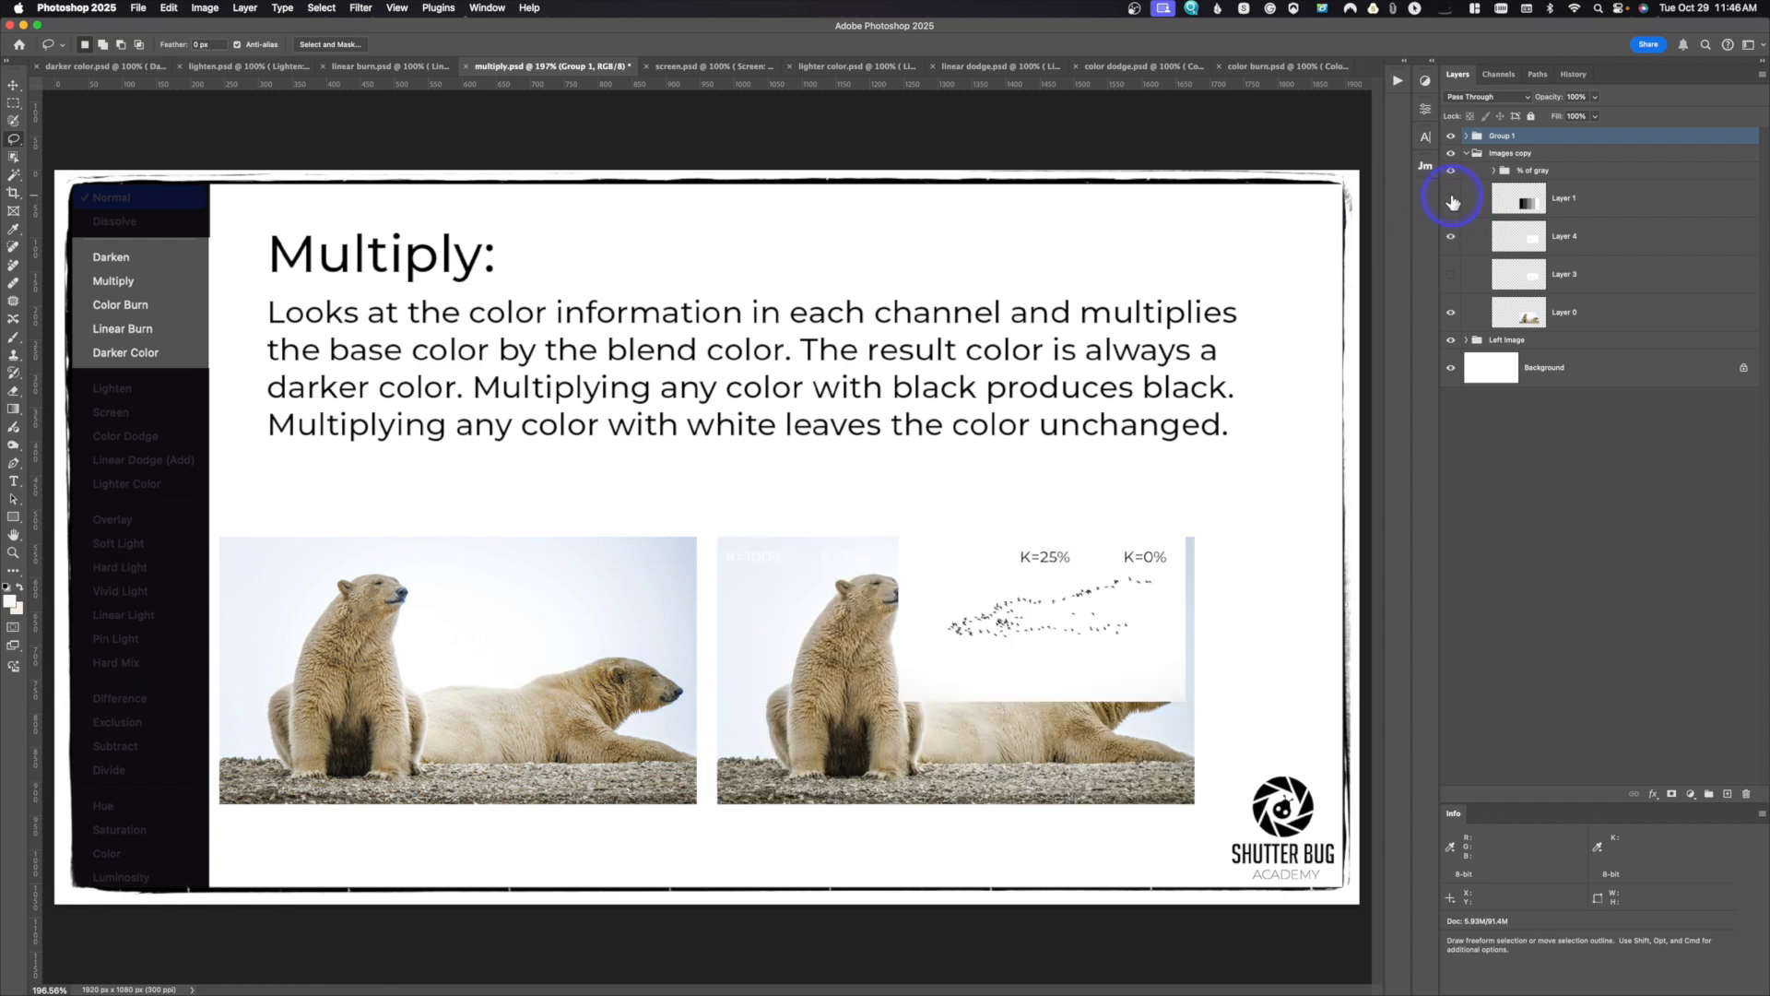
{"action": "left_click", "coordinate": [1452, 199]}
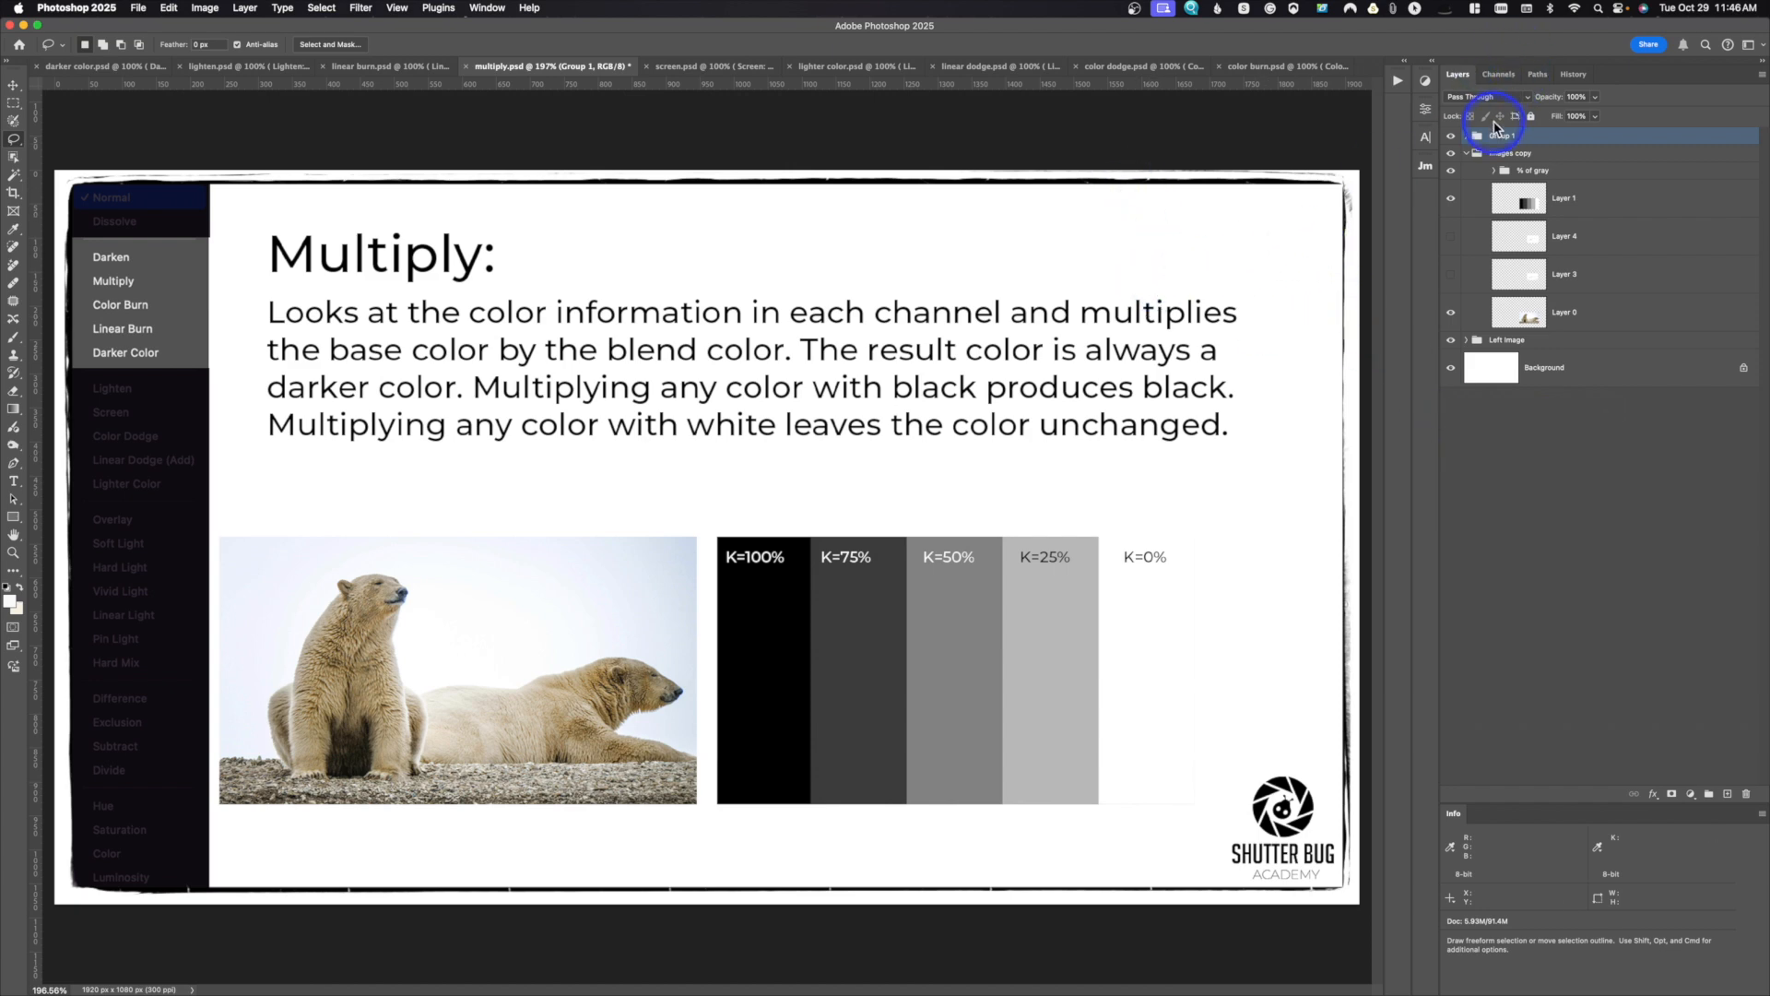
Step: Apply the Darken blend mode to the gray bars on Layer 1 for comparison, and switch it to Multiply
{"action": "left_click", "coordinate": [1530, 200]}
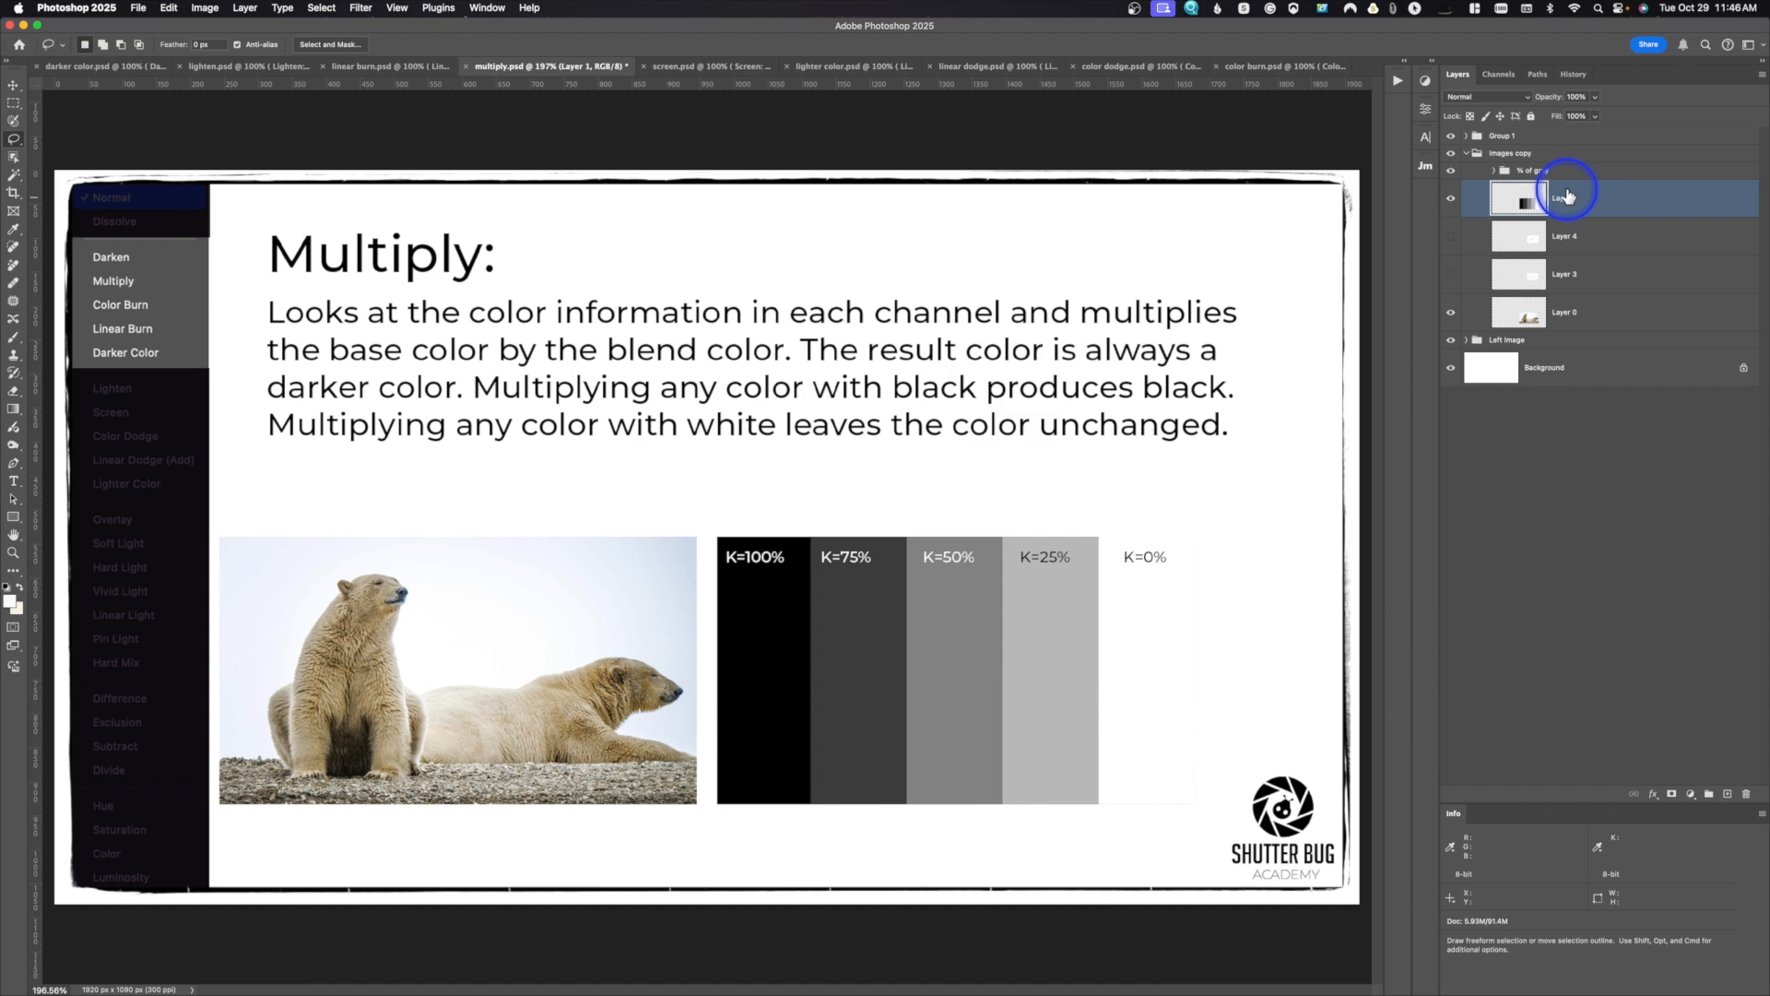
{"action": "left_click", "coordinate": [1505, 98]}
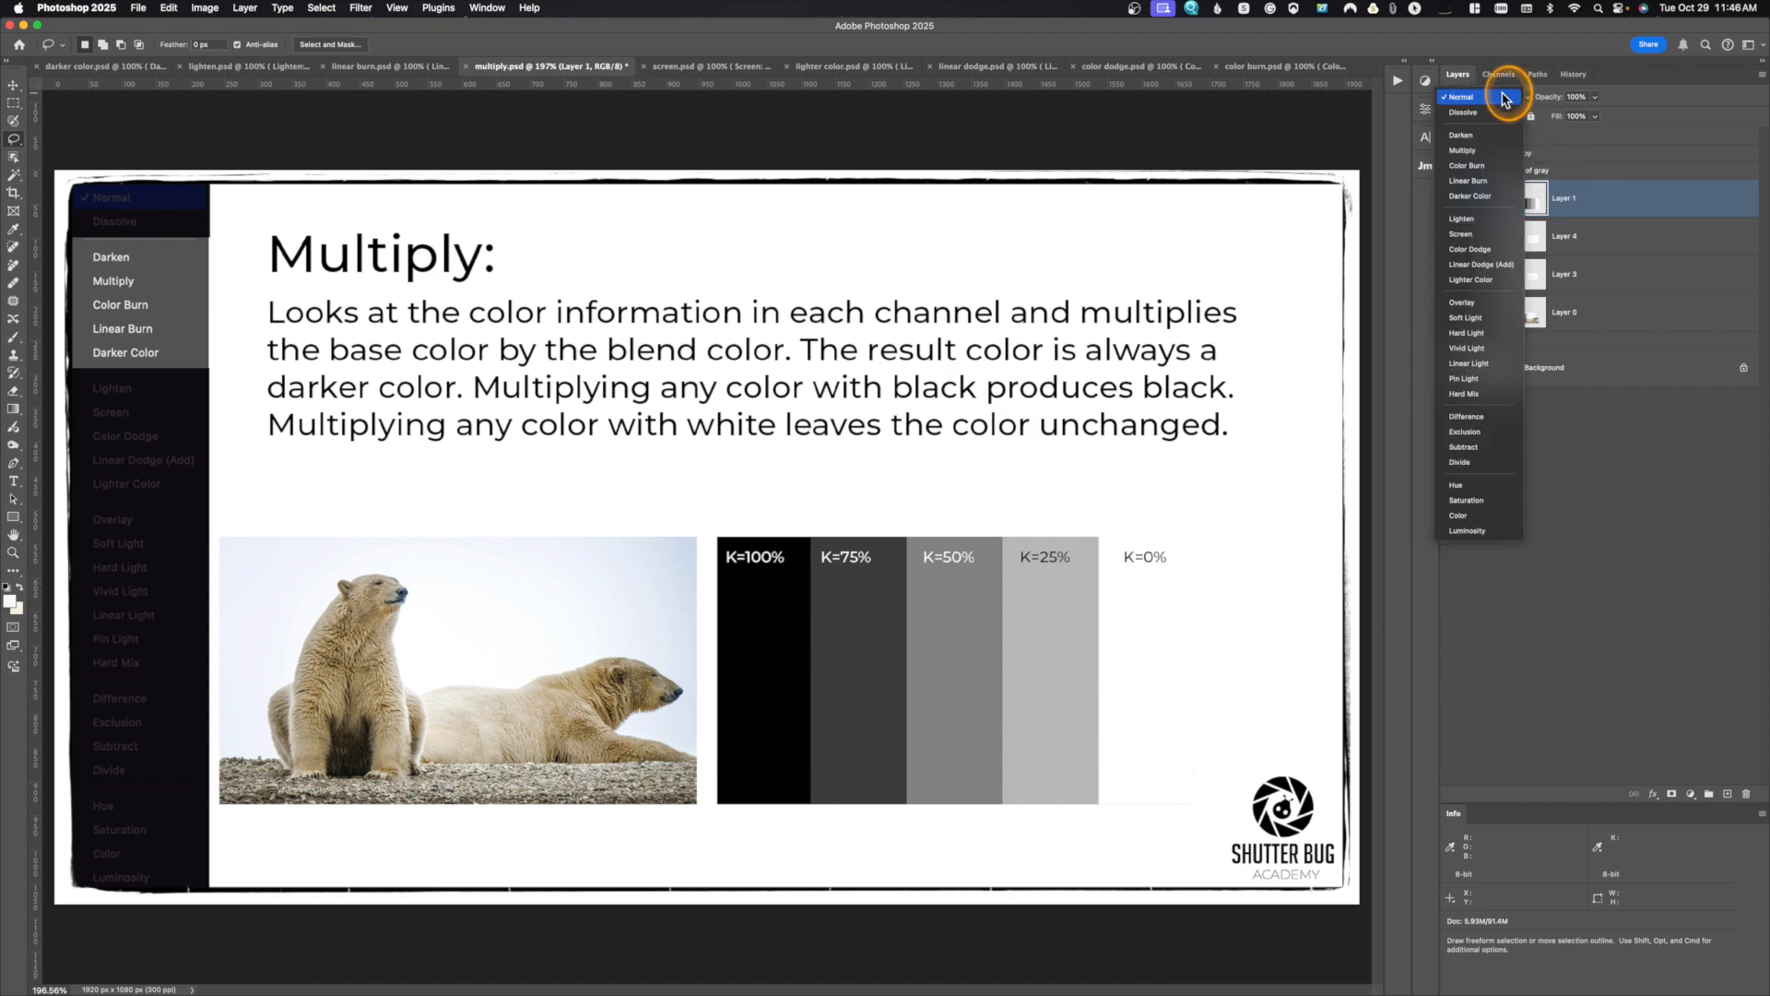
{"action": "left_click", "coordinate": [1461, 134]}
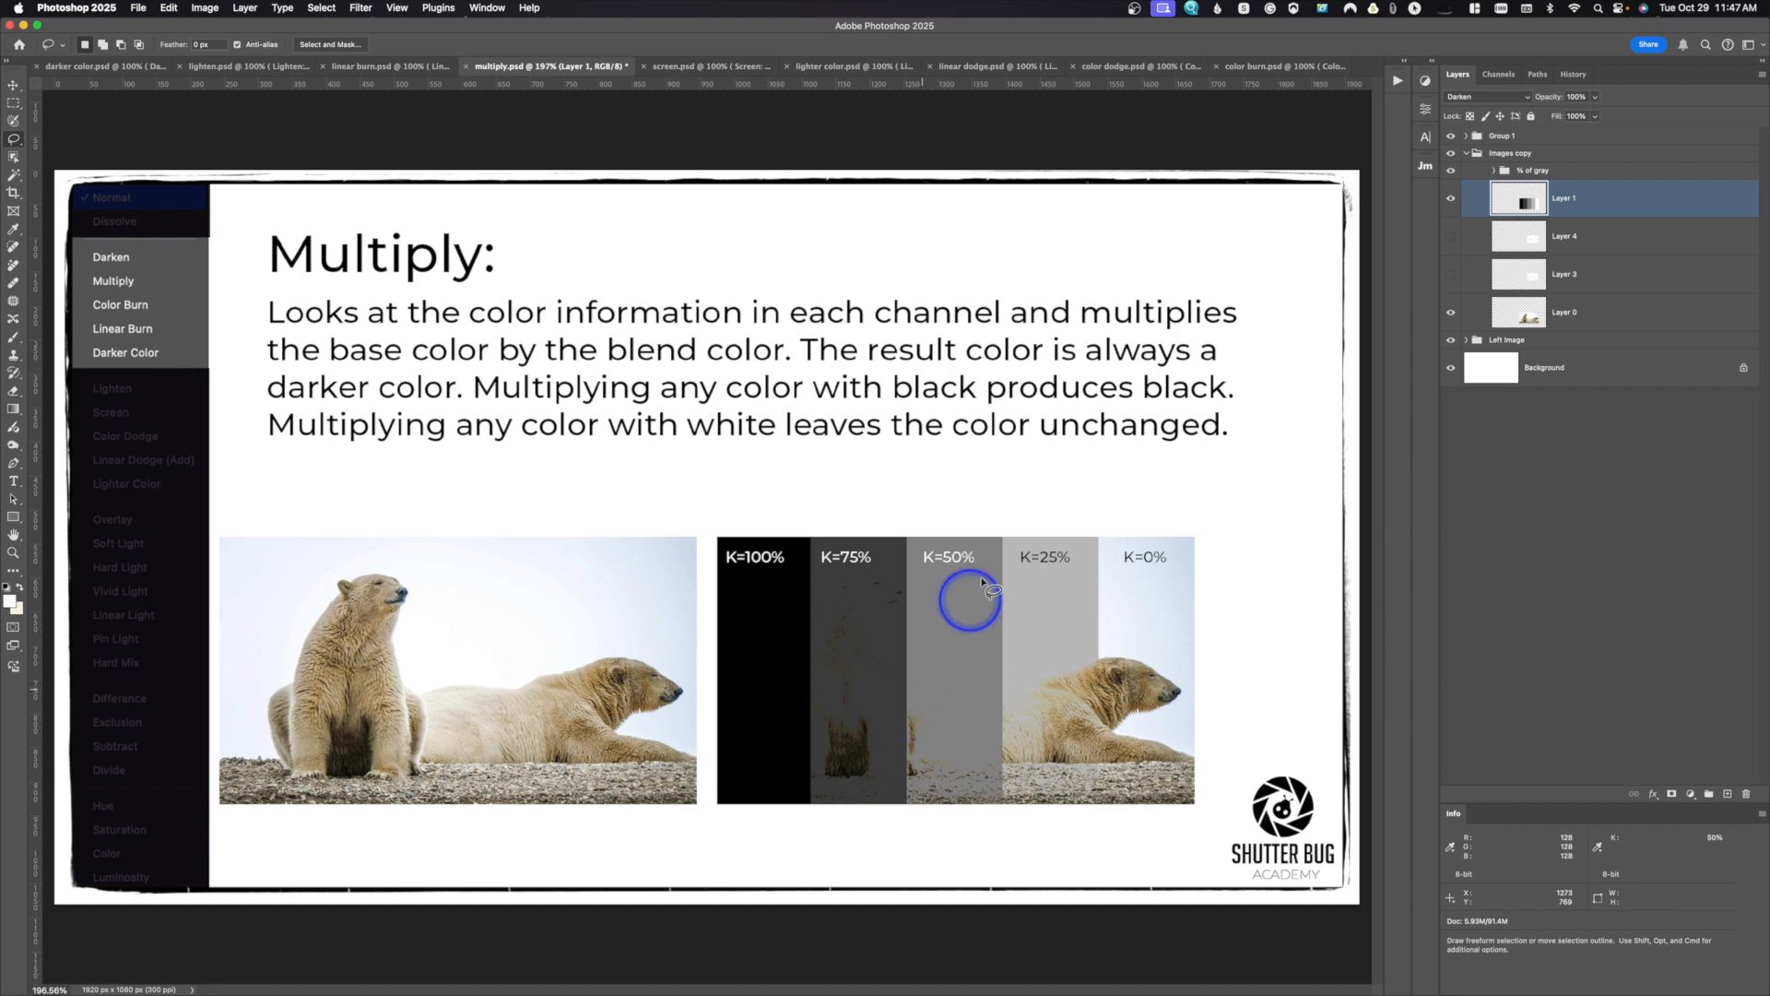
{"action": "left_click", "coordinate": [1503, 96]}
{"action": "left_click", "coordinate": [1504, 112]}
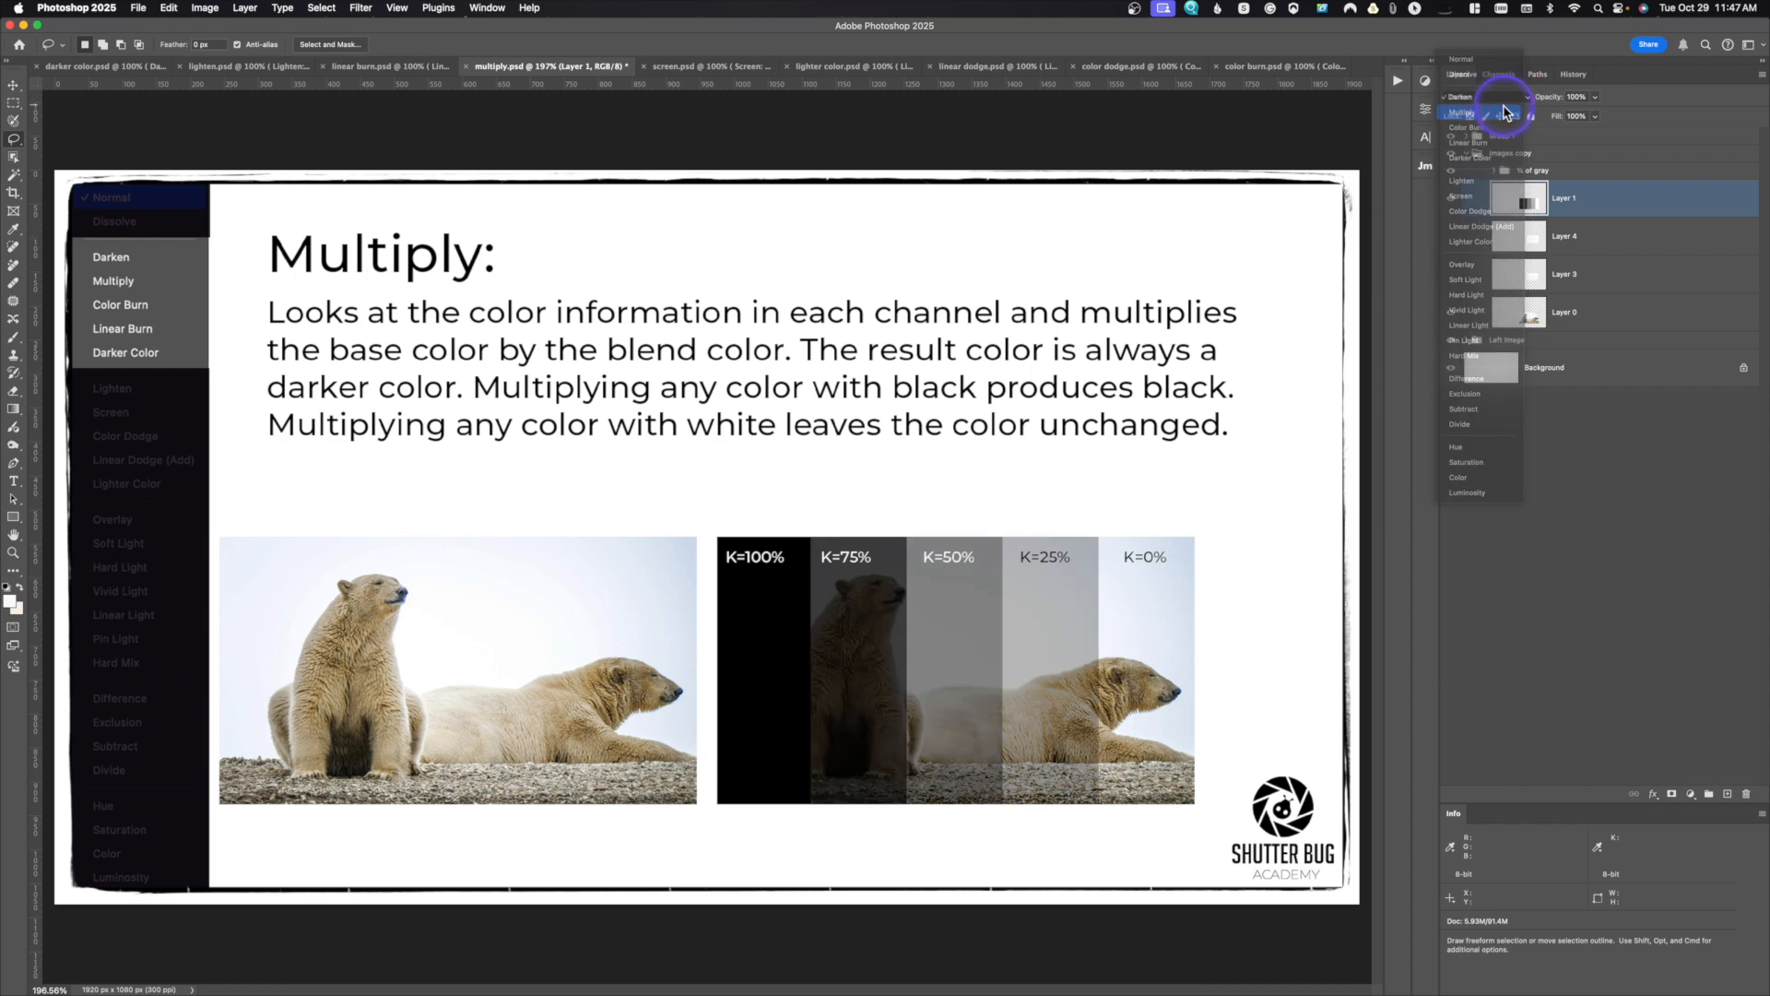
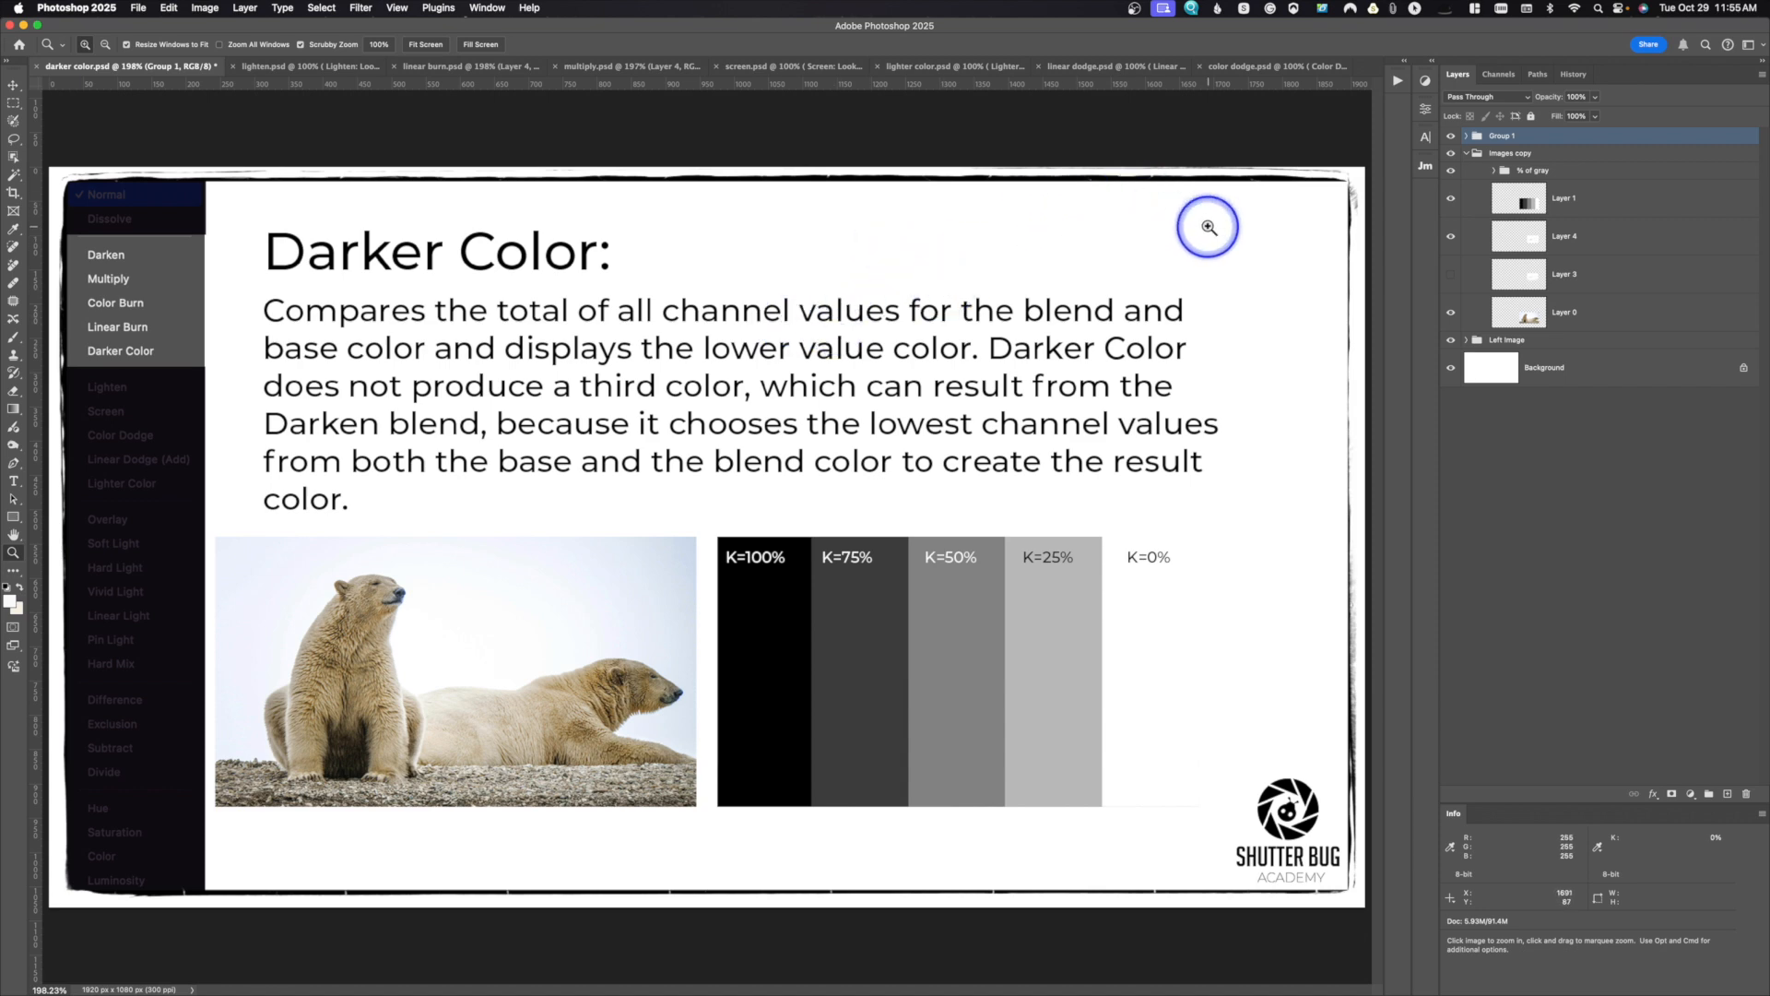
Step: In darker color.psd, set Layer 1's gray bars to Darker Color with Layer 4 hidden, and look at the image's channels
{"action": "left_click", "coordinate": [1513, 201]}
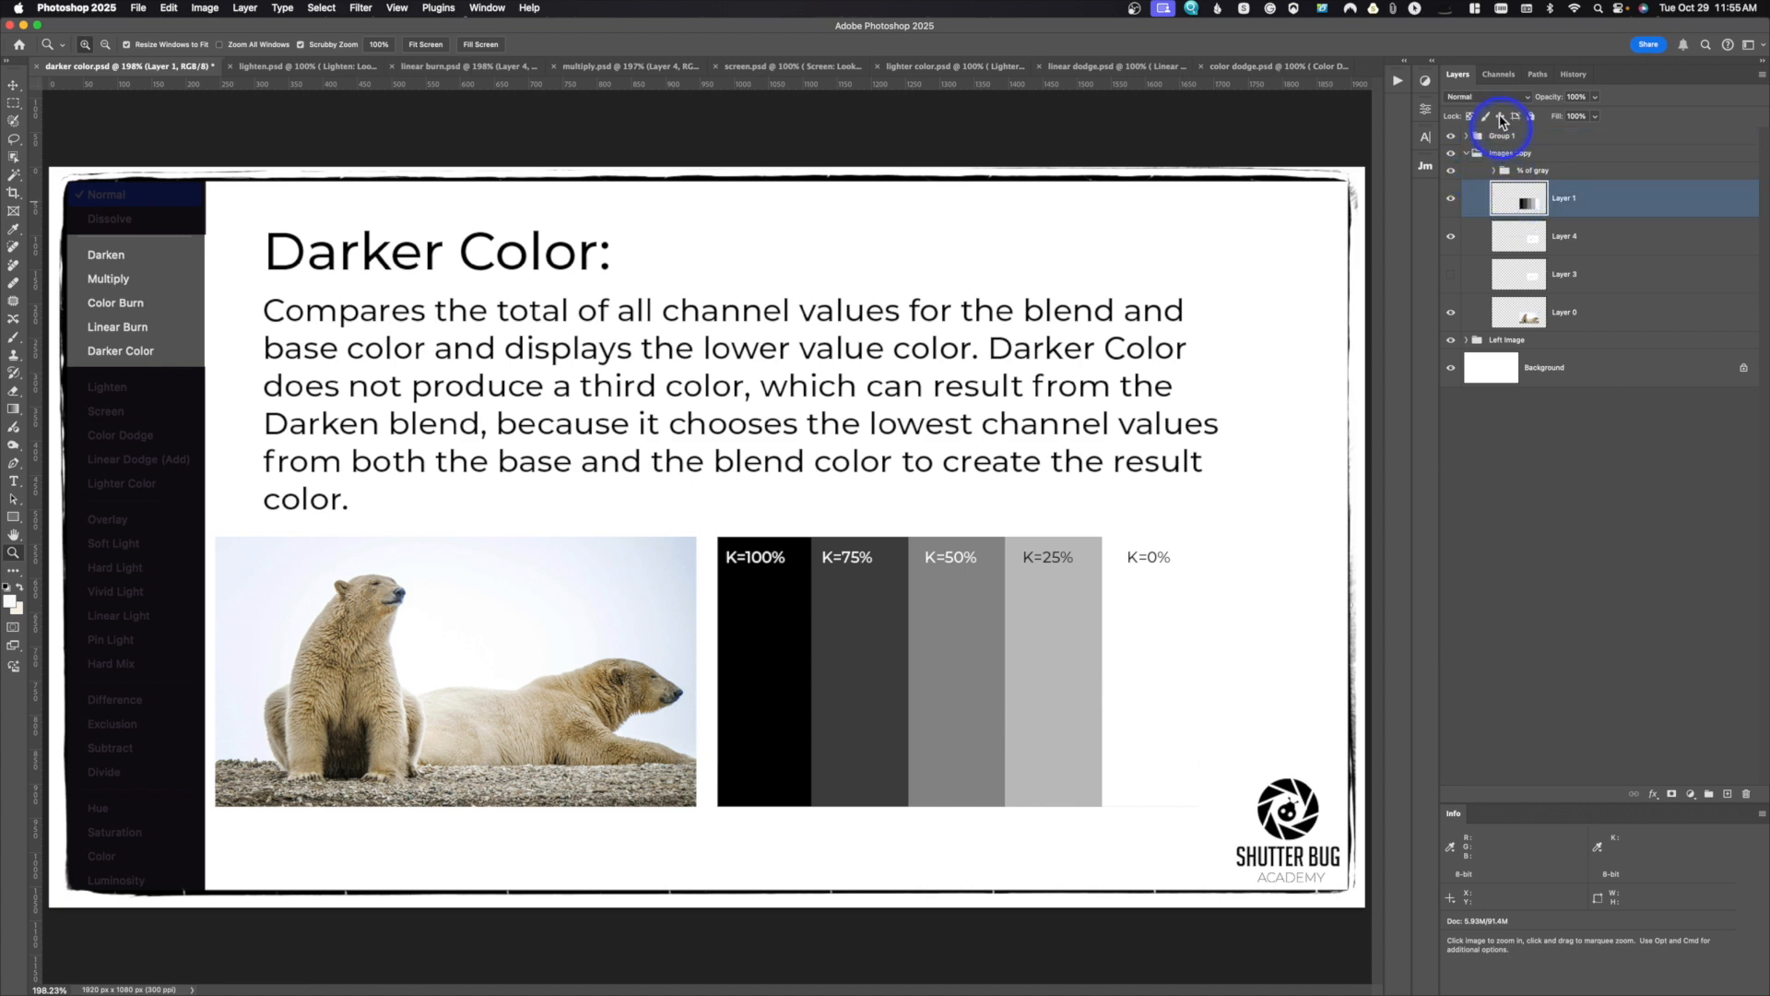
{"action": "left_click", "coordinate": [1496, 98]}
{"action": "left_click", "coordinate": [1485, 173]}
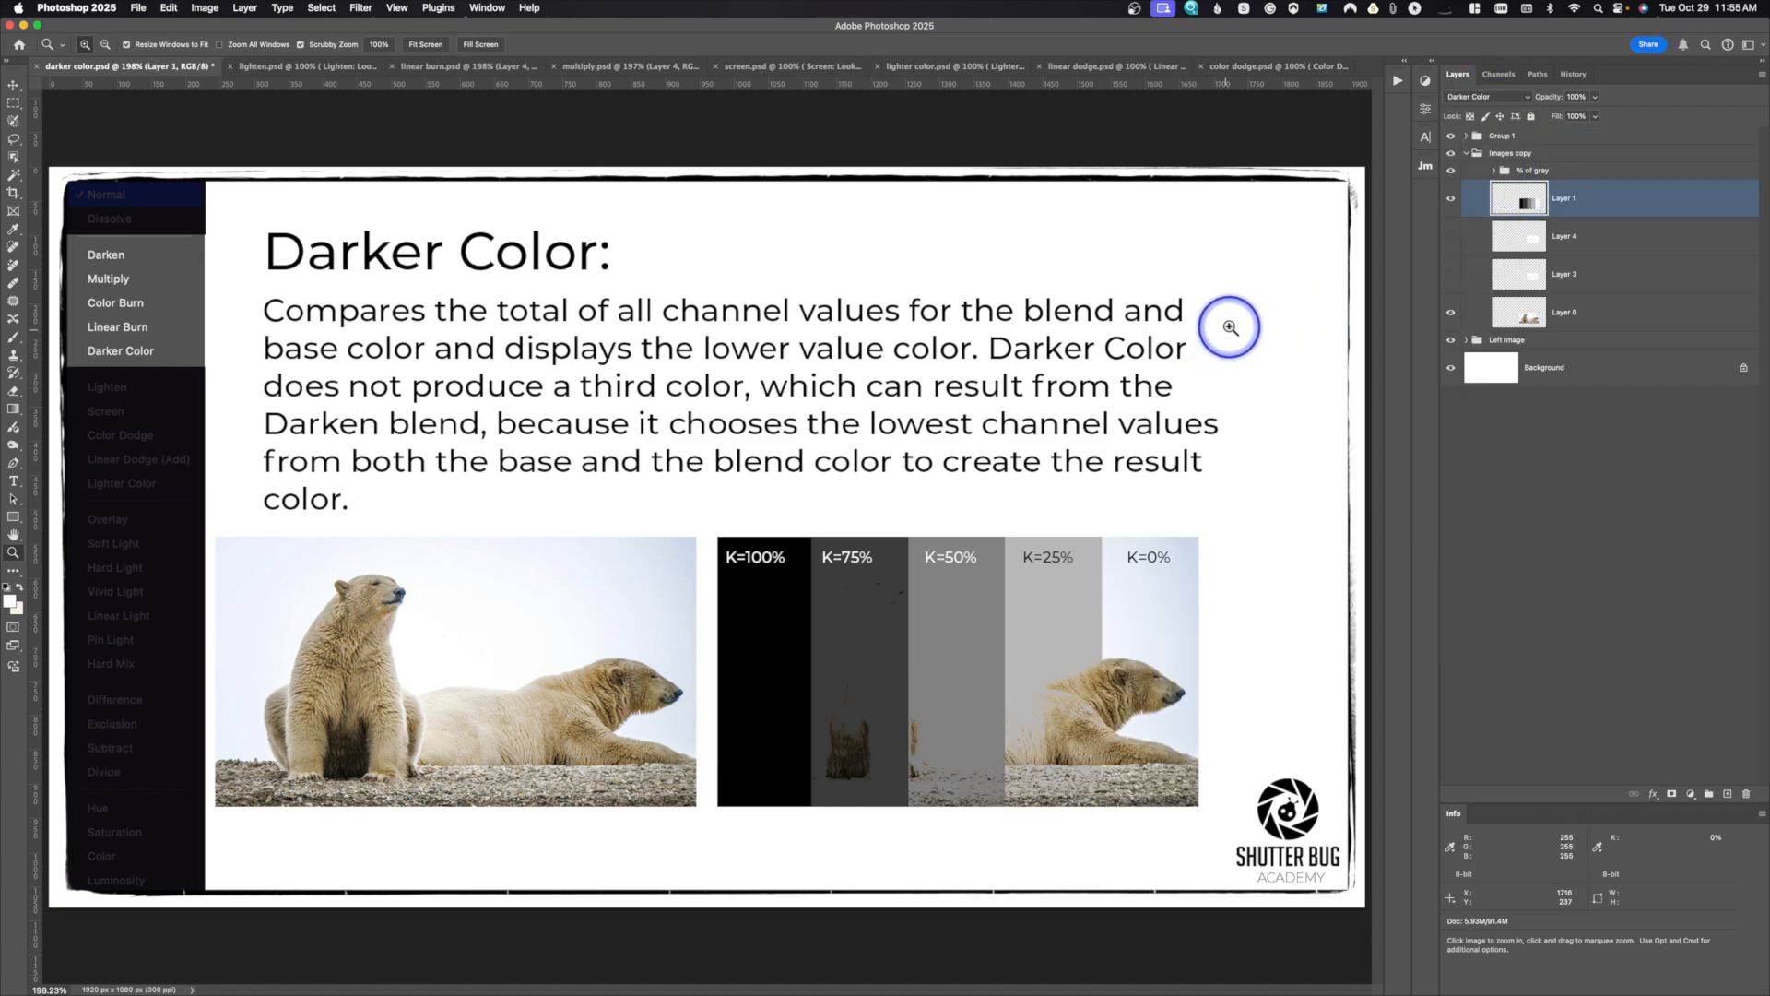
{"action": "left_click", "coordinate": [1500, 74]}
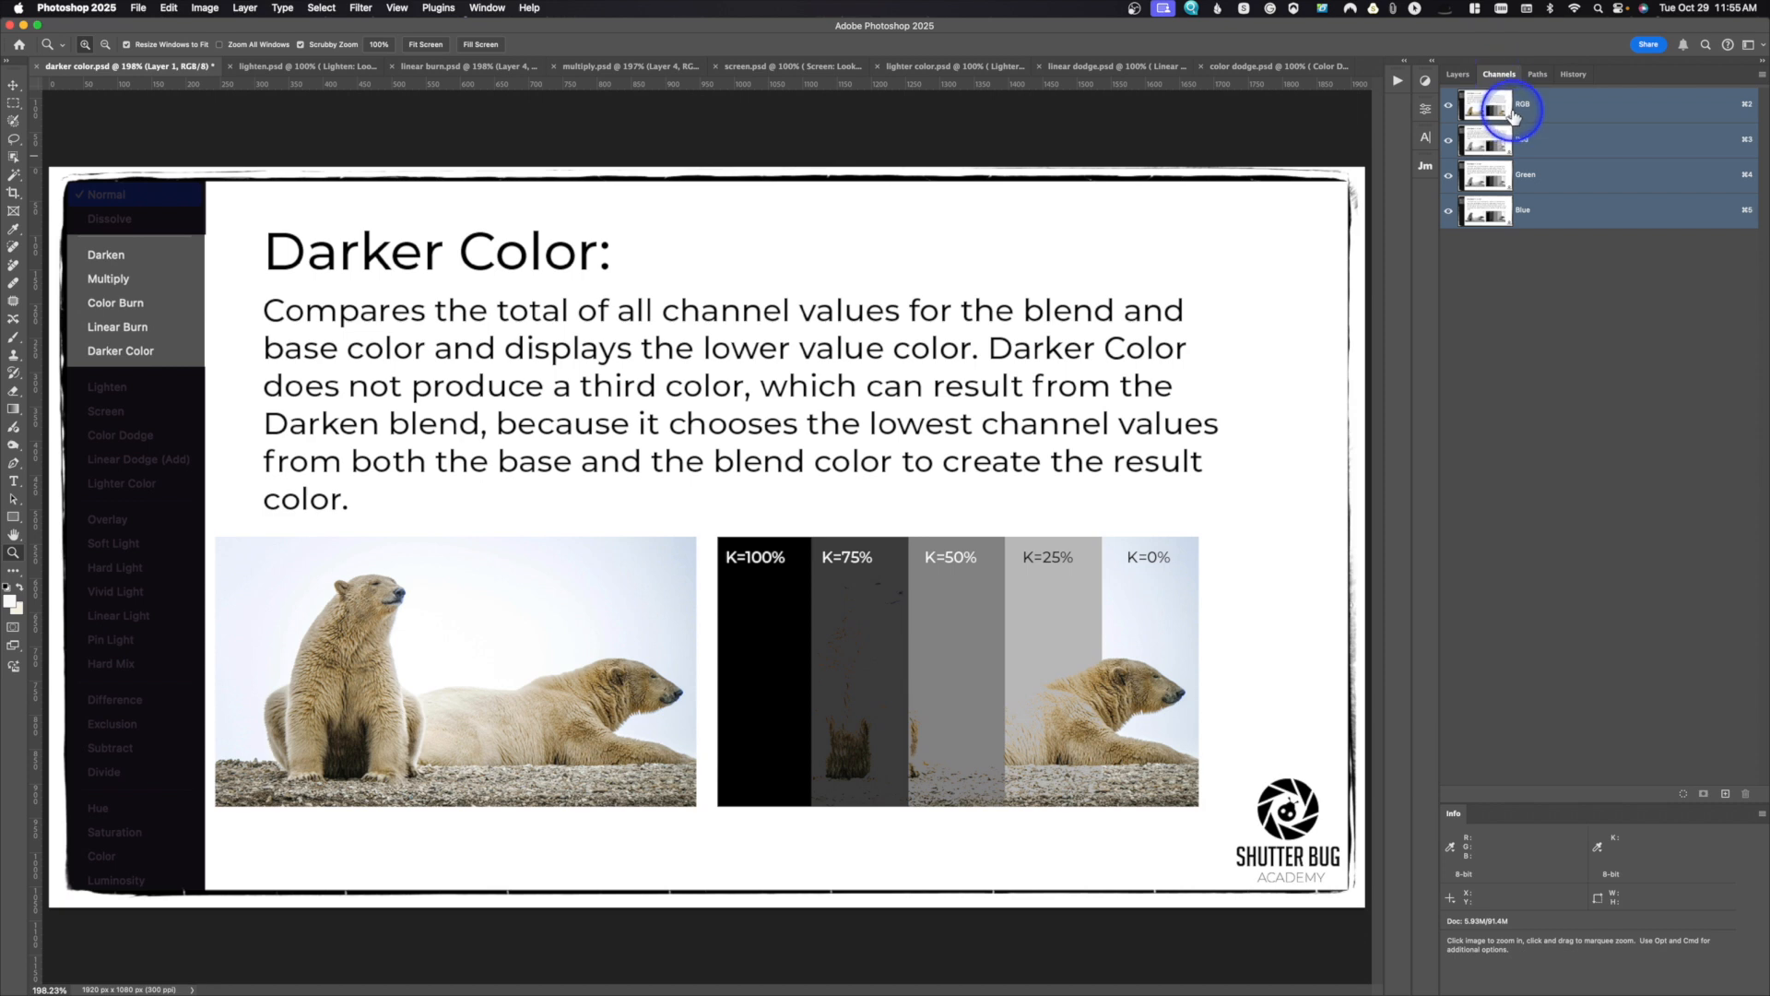
{"action": "left_click", "coordinate": [1460, 78]}
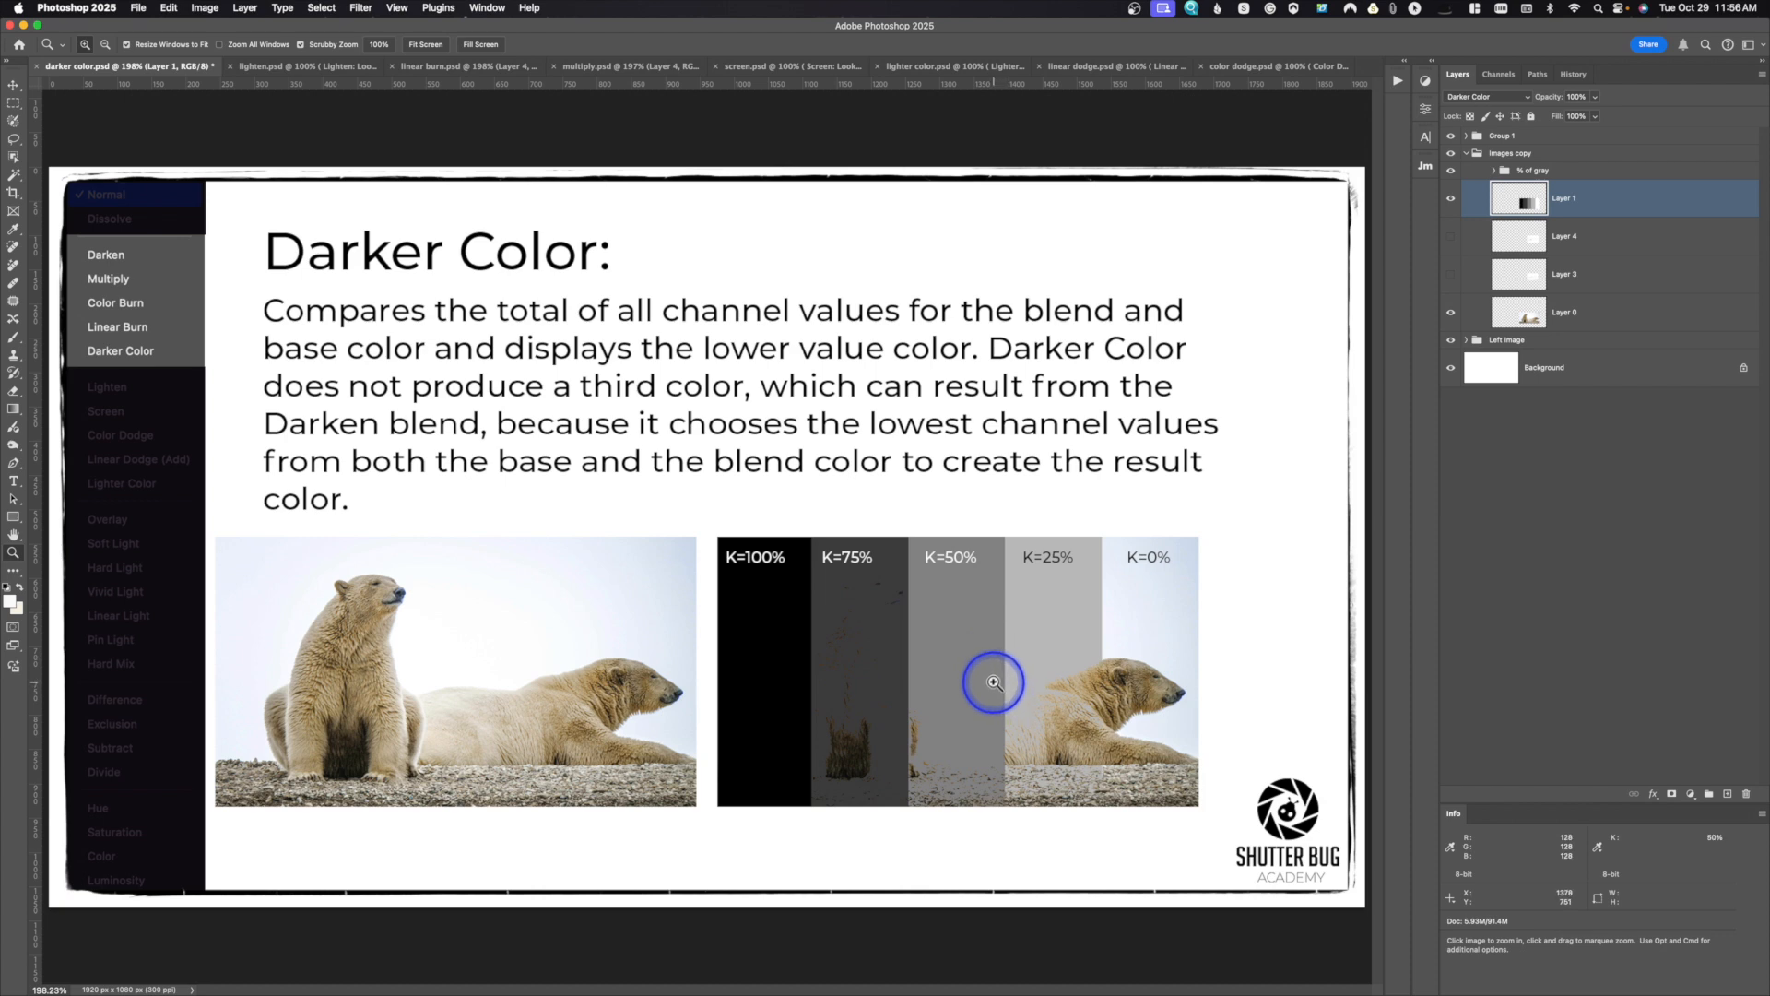
Step: Show the birds on Layer 4 in place of Layer 1 and set their blend mode to Darker Color
{"action": "left_click", "coordinate": [1450, 198]}
{"action": "left_click", "coordinate": [1452, 237]}
{"action": "left_click", "coordinate": [1517, 237]}
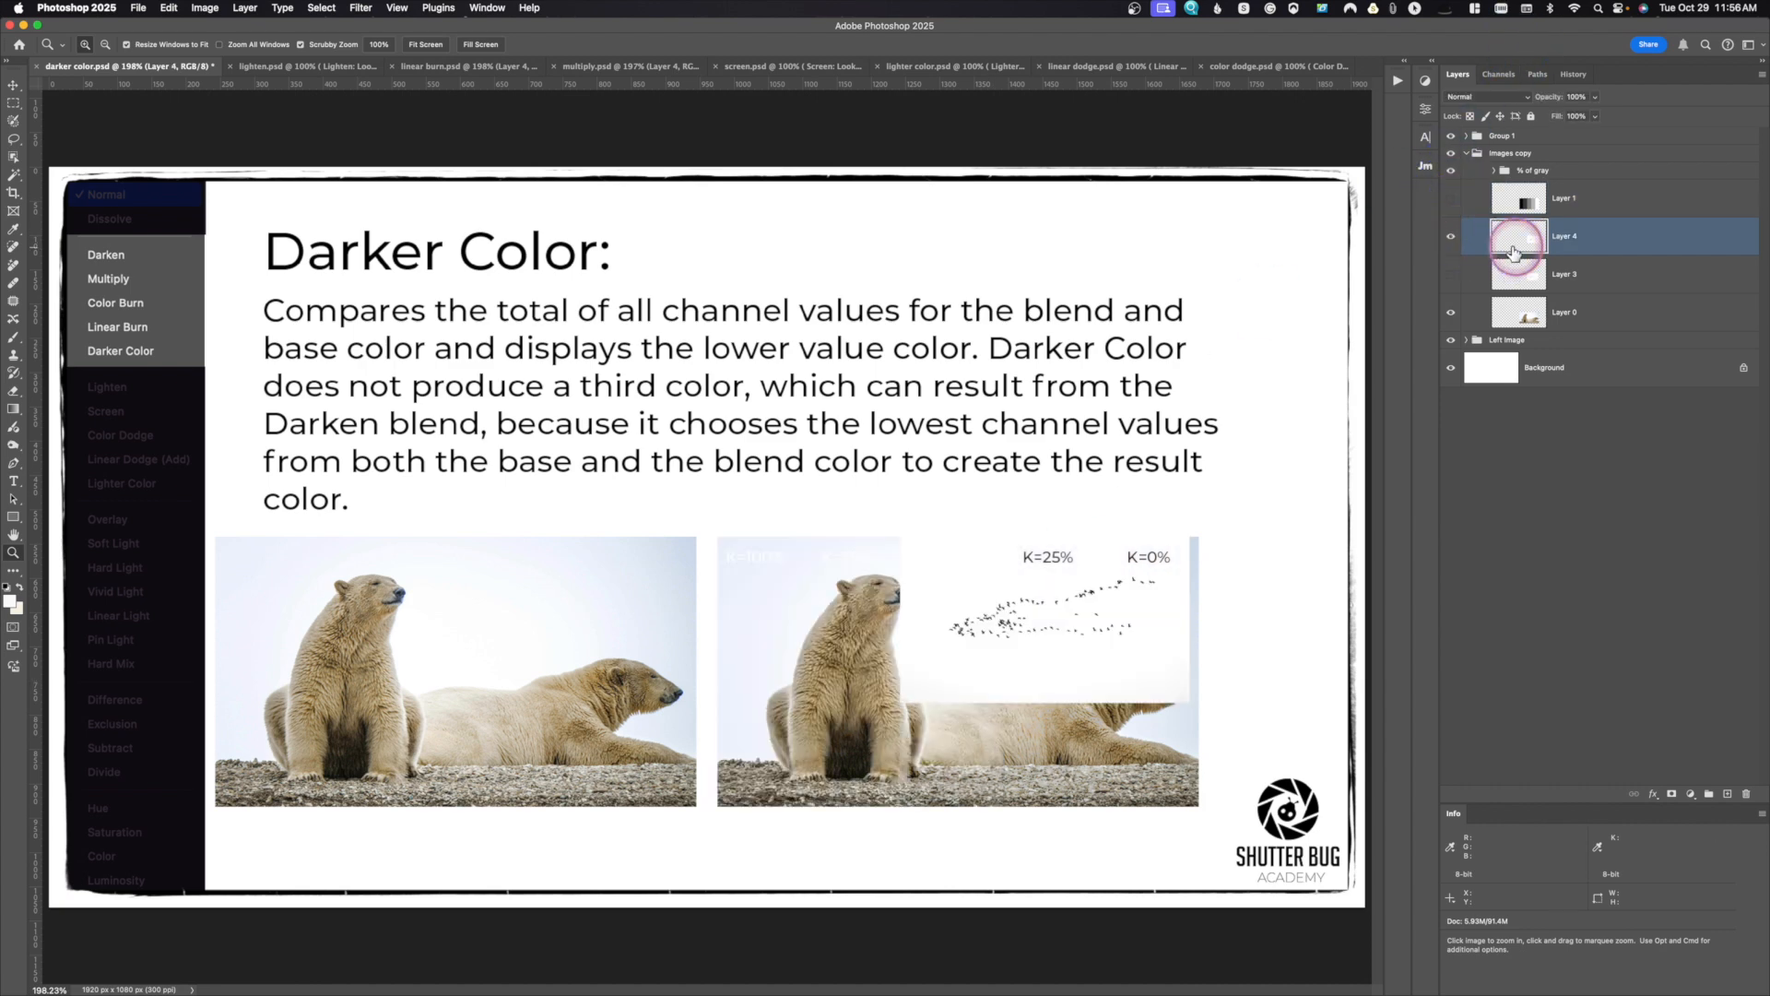
{"action": "left_click", "coordinate": [1484, 97]}
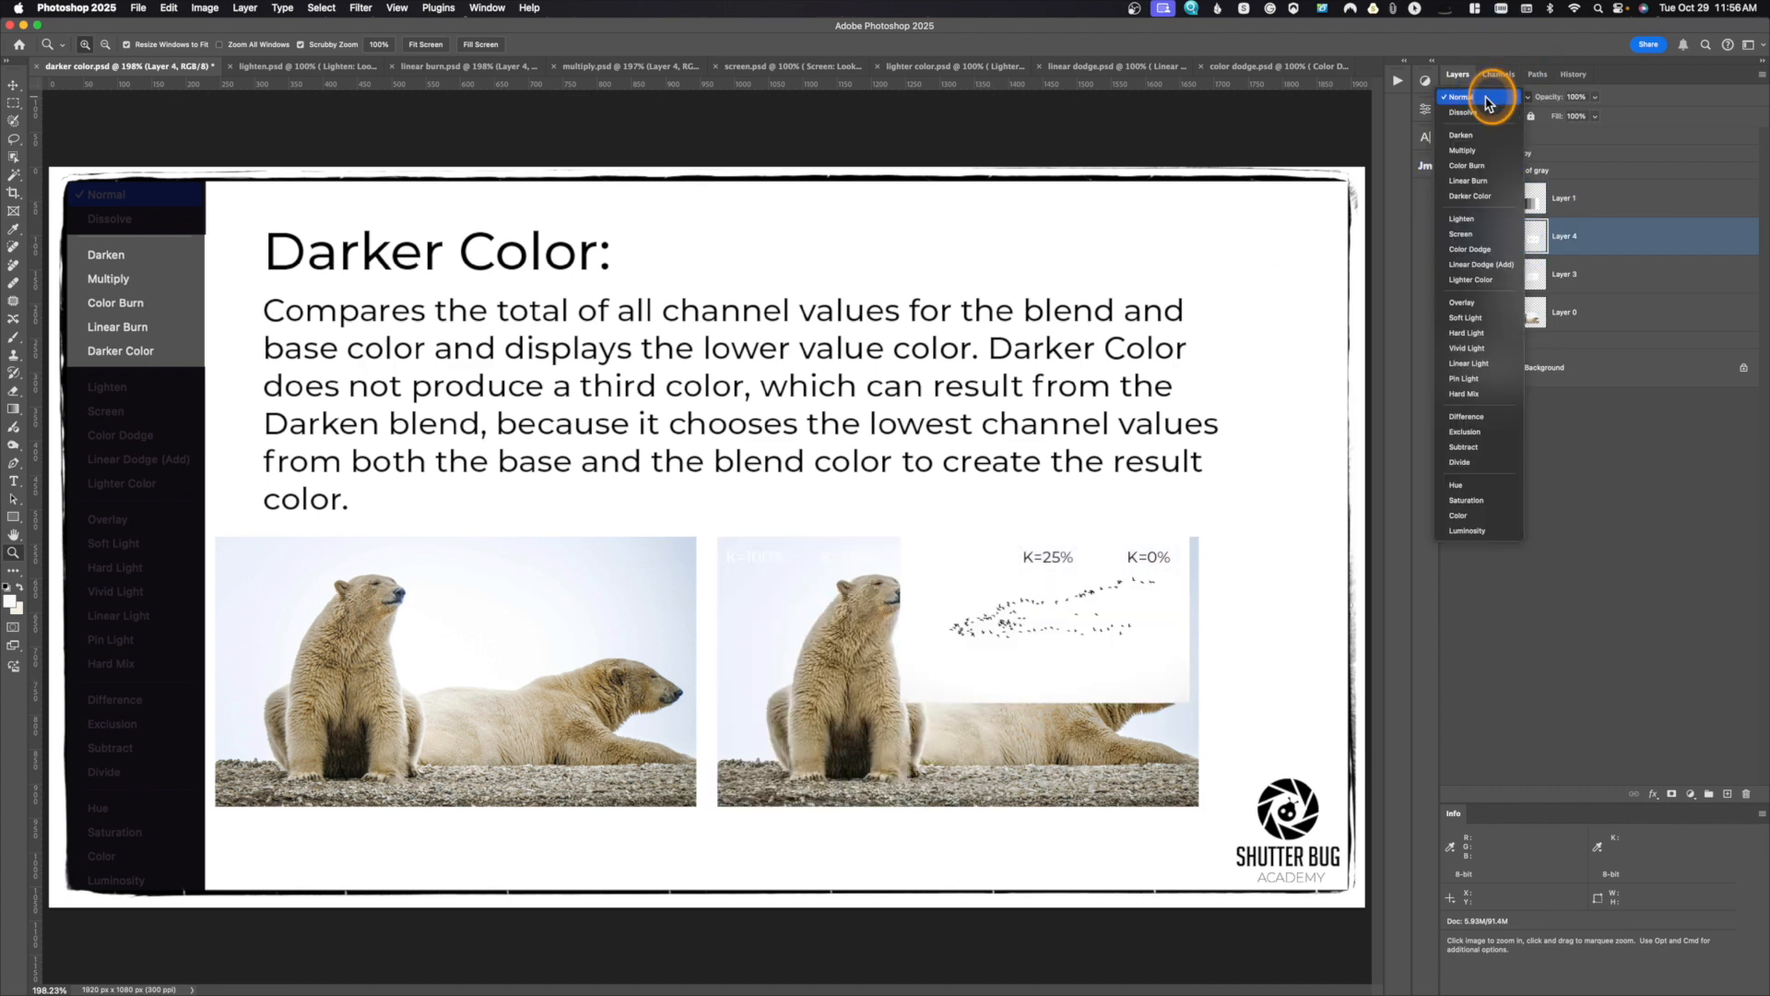
{"action": "left_click", "coordinate": [1480, 196]}
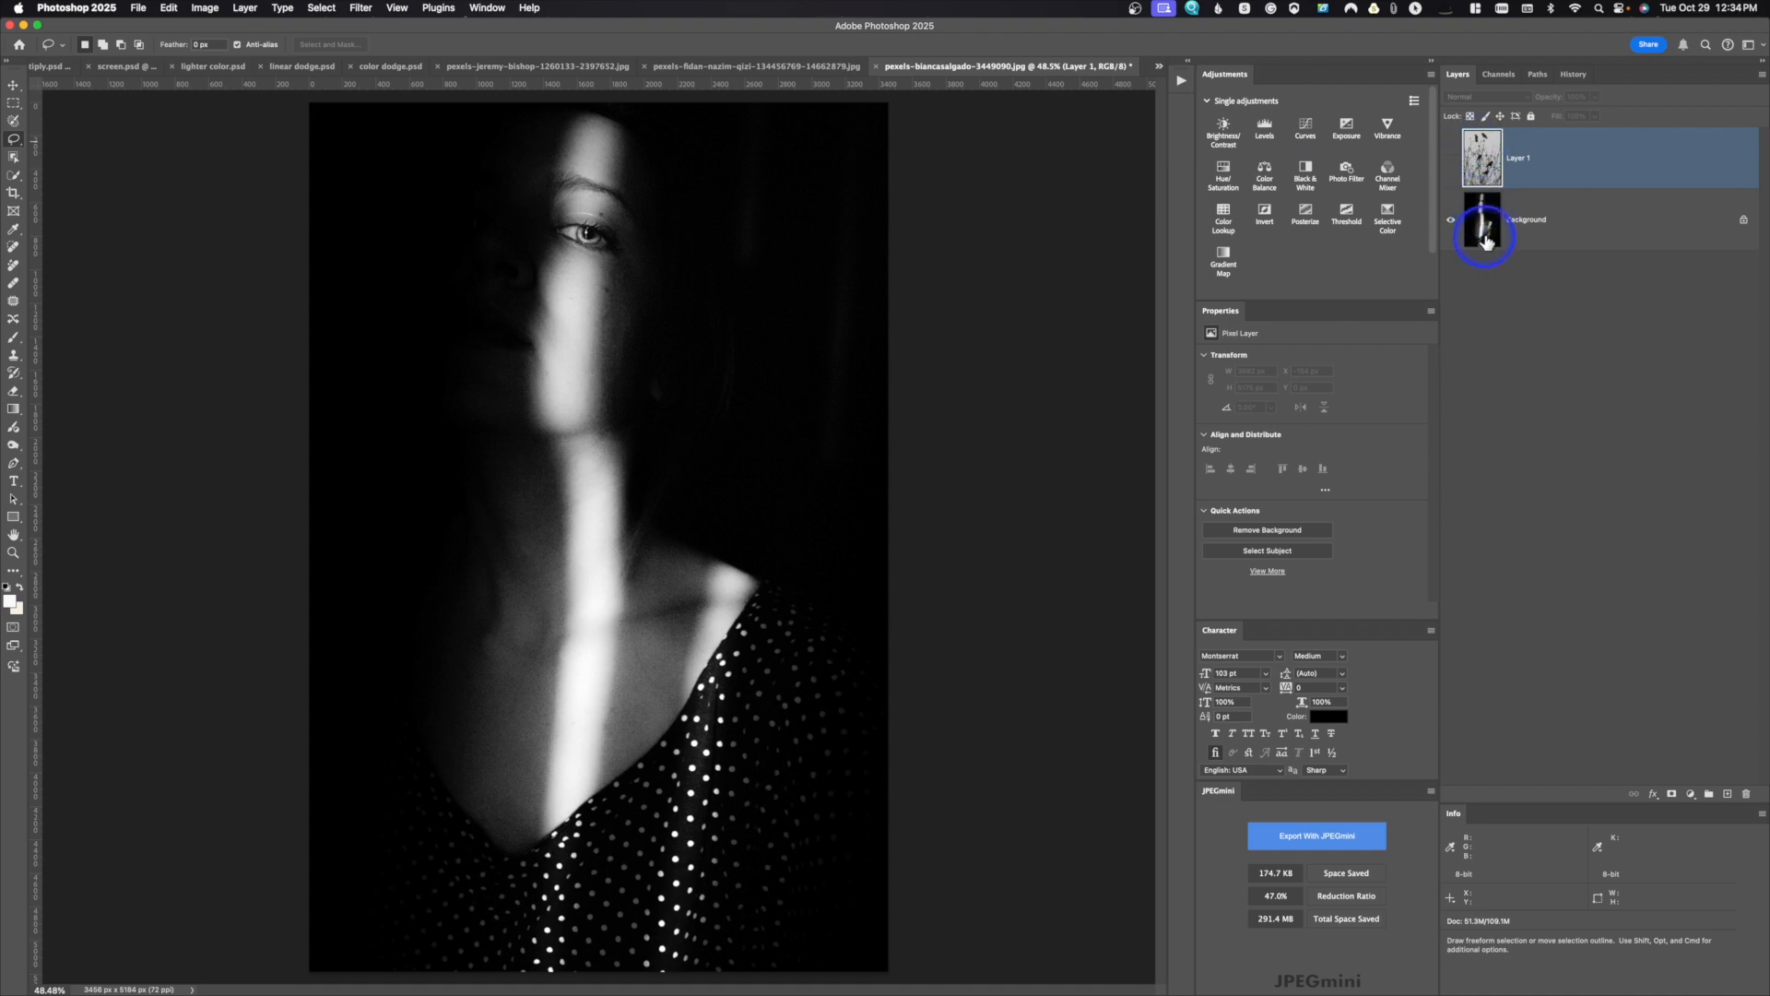
Step: Preview blend modes on the birds layer over the black-and-white portrait, keep it at Normal, and hide the layer again
{"action": "left_click", "coordinate": [1450, 161]}
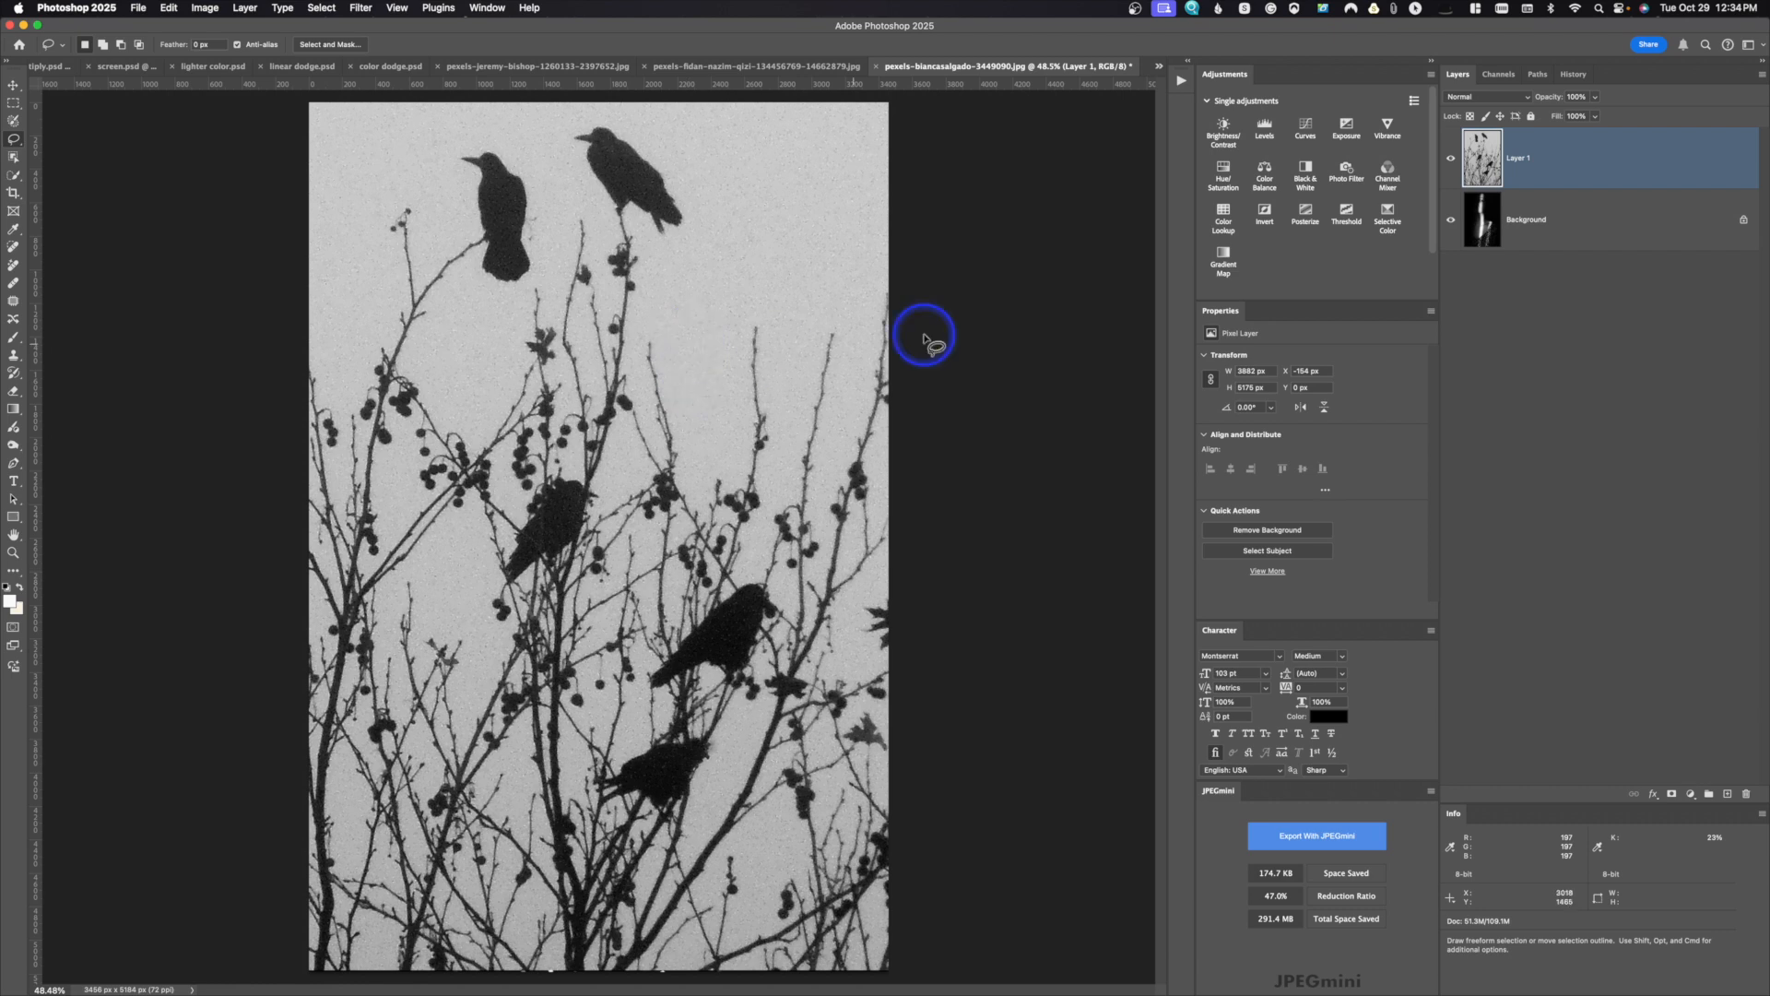
{"action": "left_click", "coordinate": [1484, 102]}
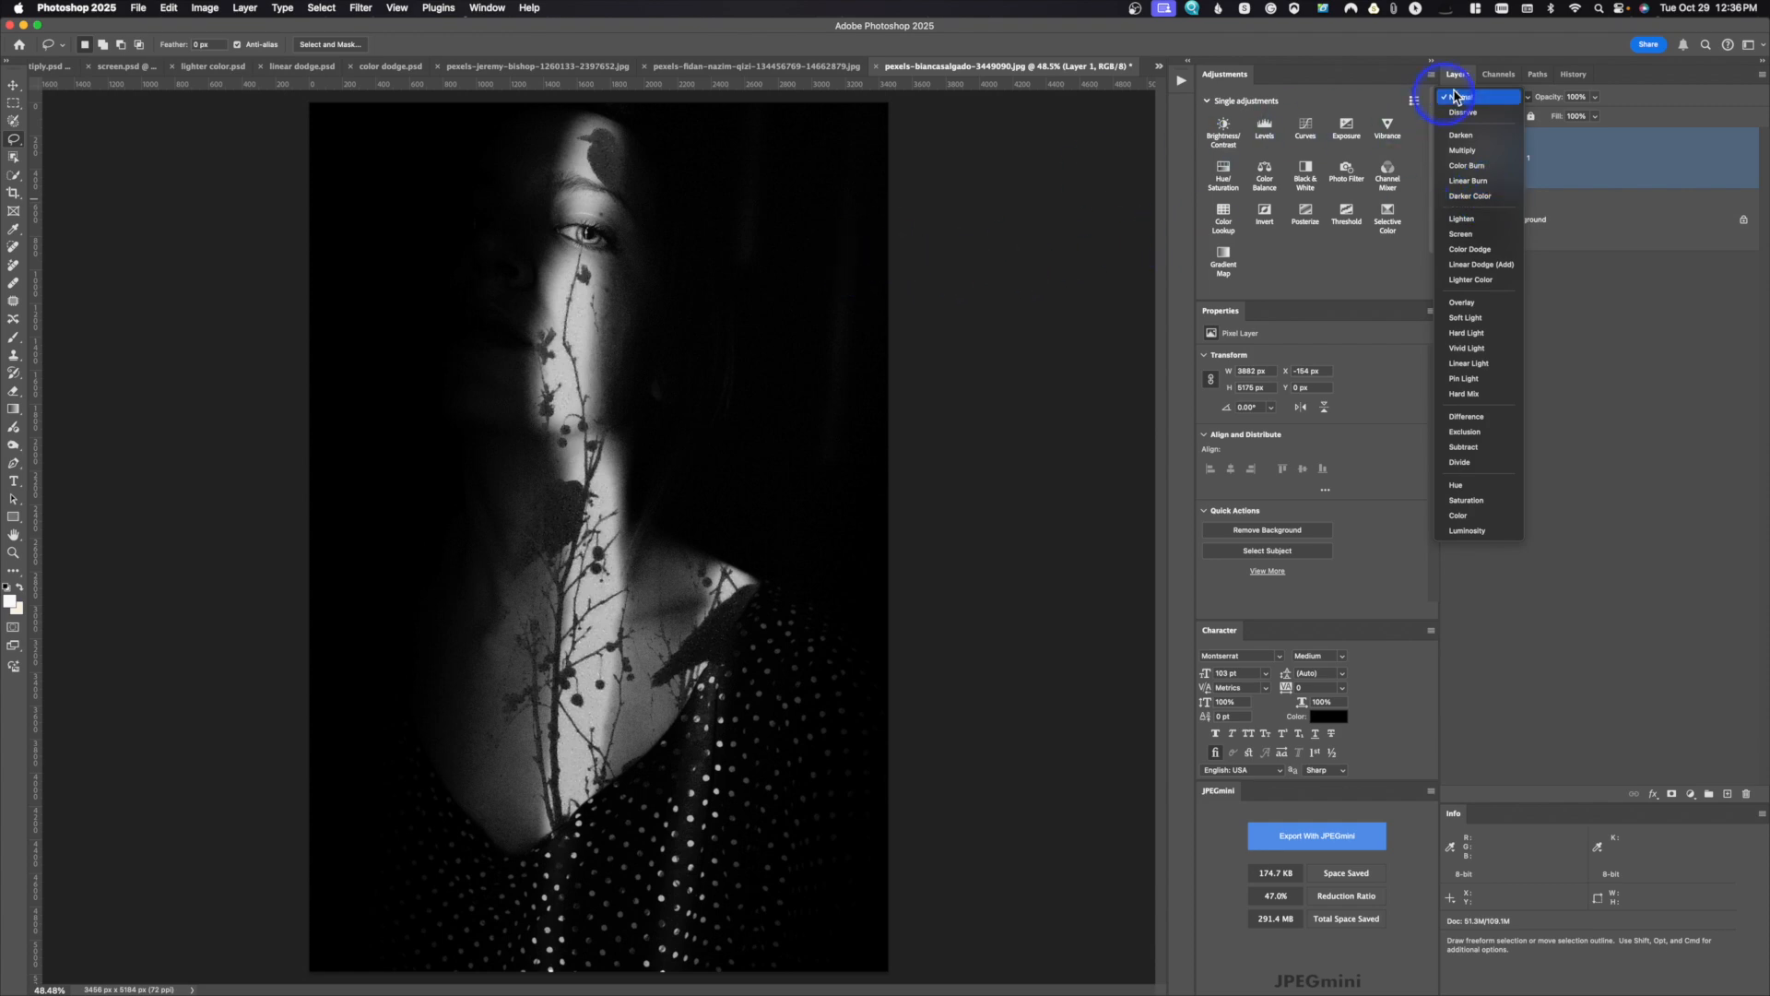
{"action": "left_click", "coordinate": [1601, 143]}
{"action": "left_click", "coordinate": [1450, 158]}
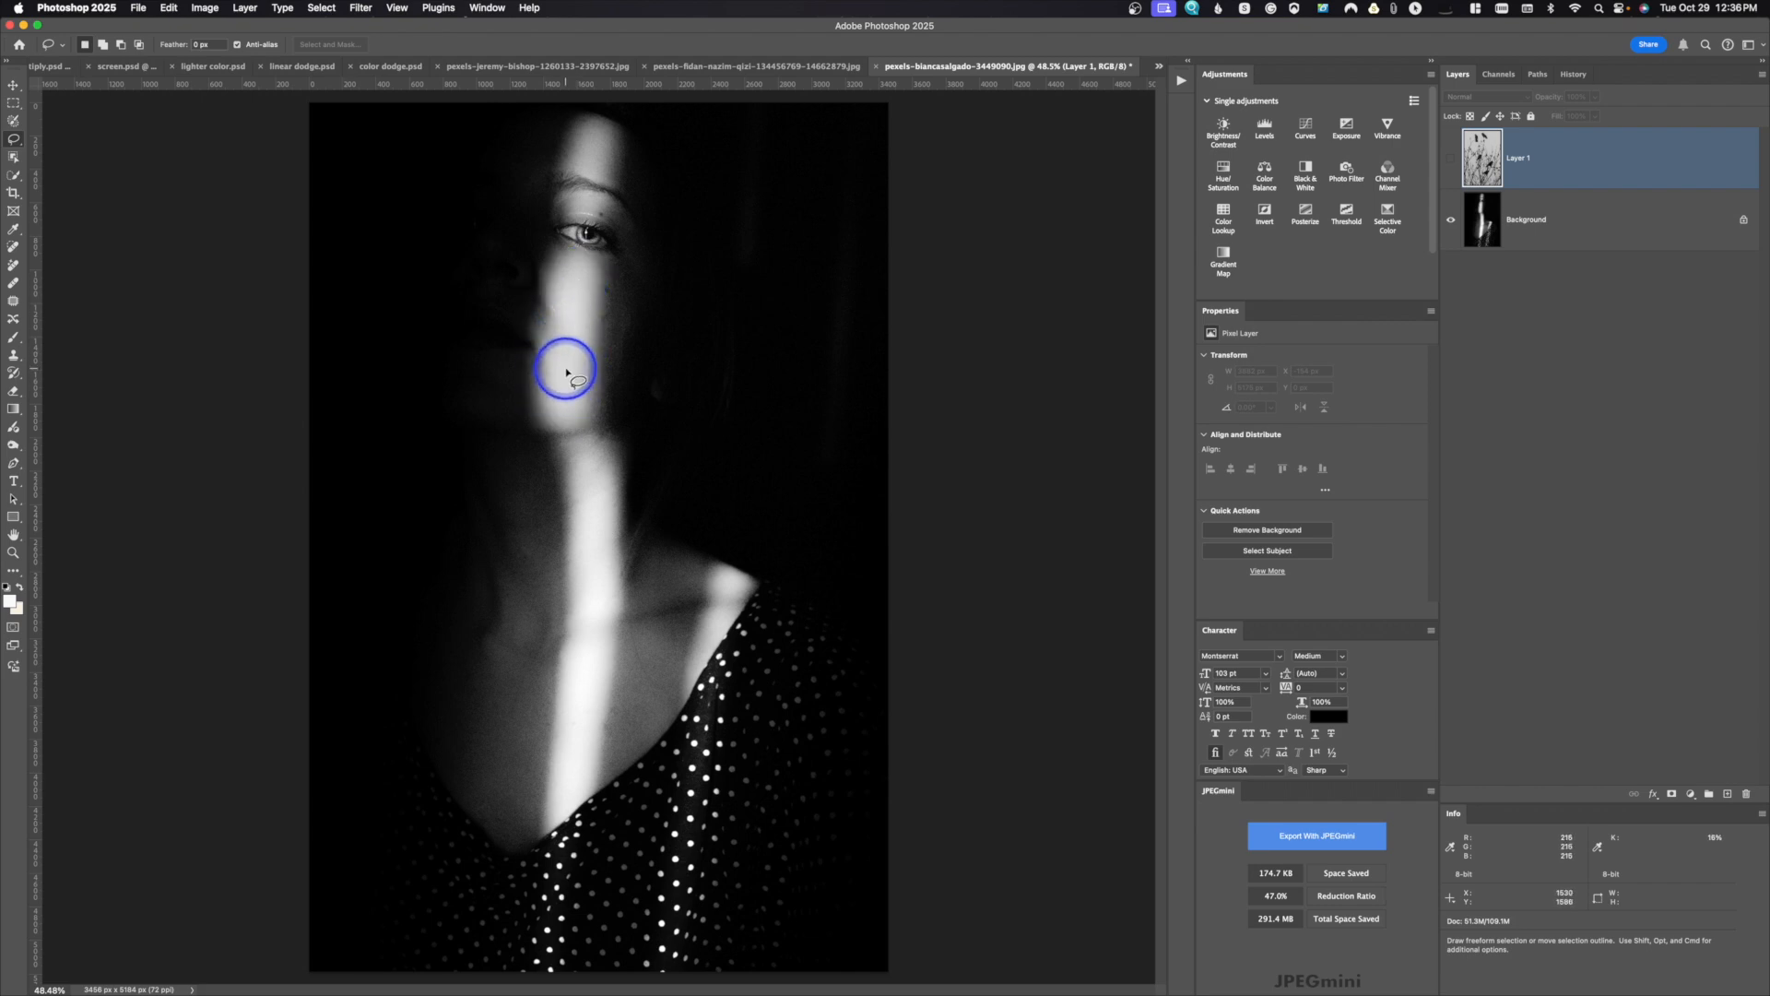
Step: Add a reversed blue Gradient Map adjustment above the portrait background and toggle it off and on to compare
{"action": "left_click", "coordinate": [1223, 258]}
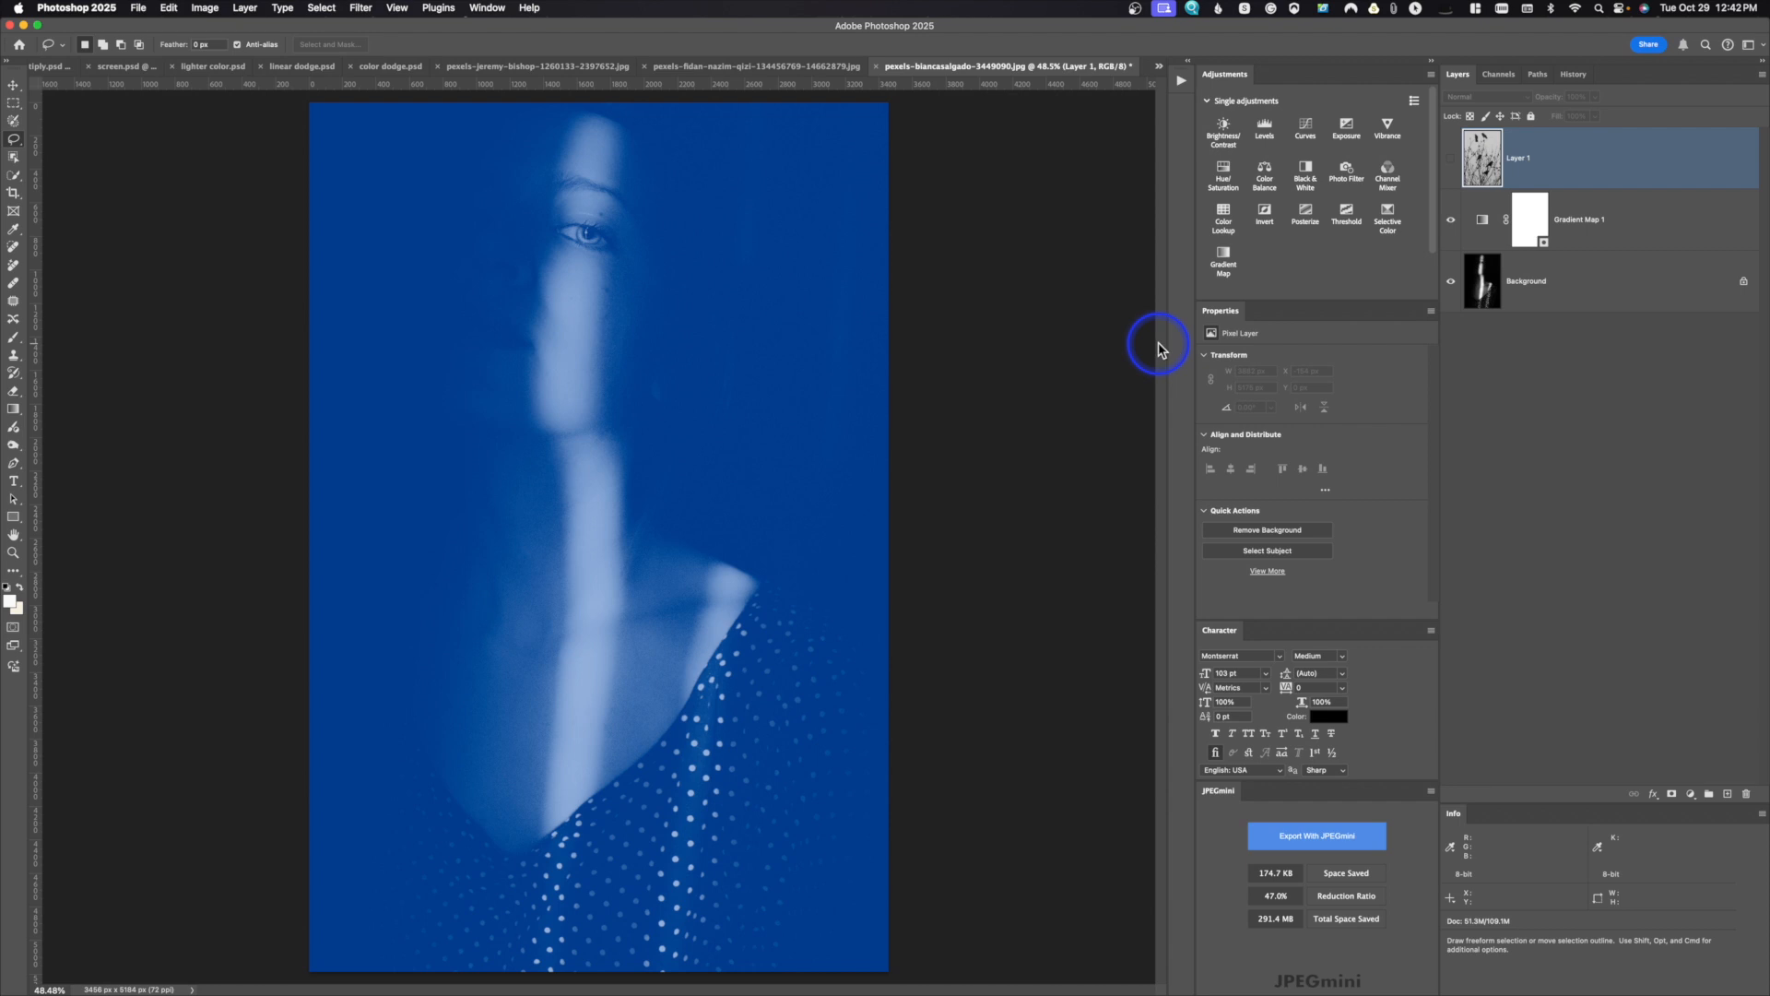
{"action": "left_click", "coordinate": [1483, 223]}
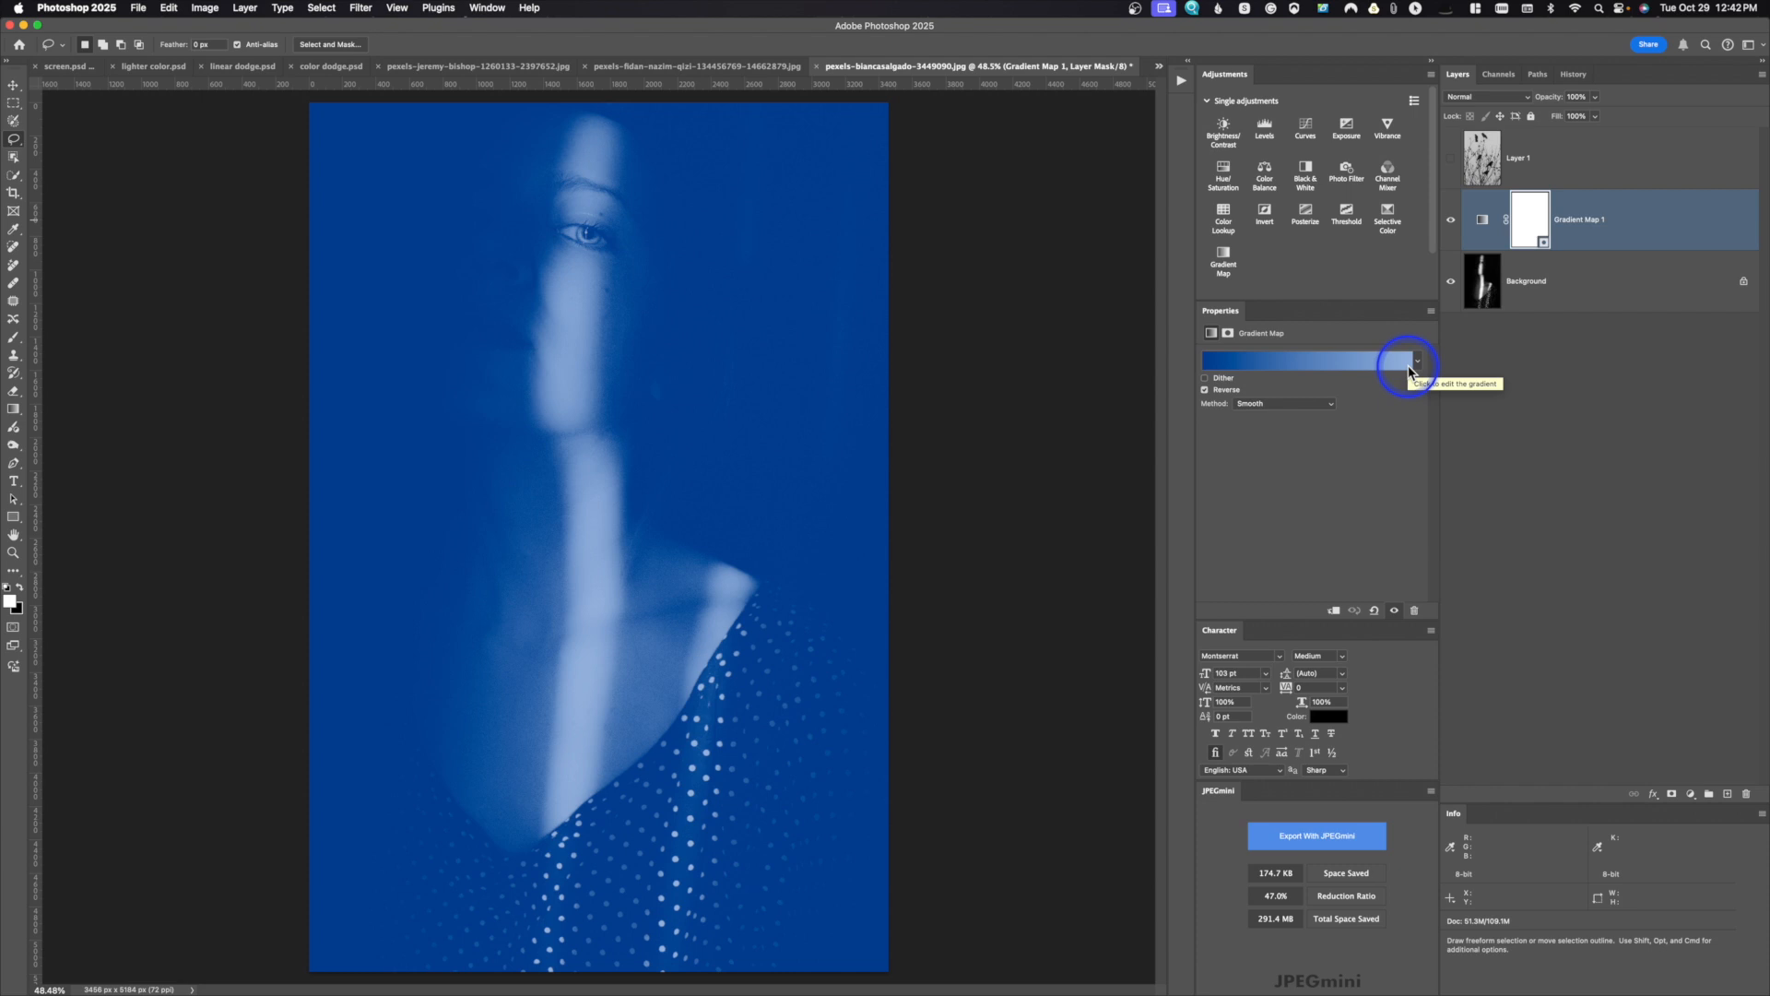
{"action": "left_click", "coordinate": [1450, 220]}
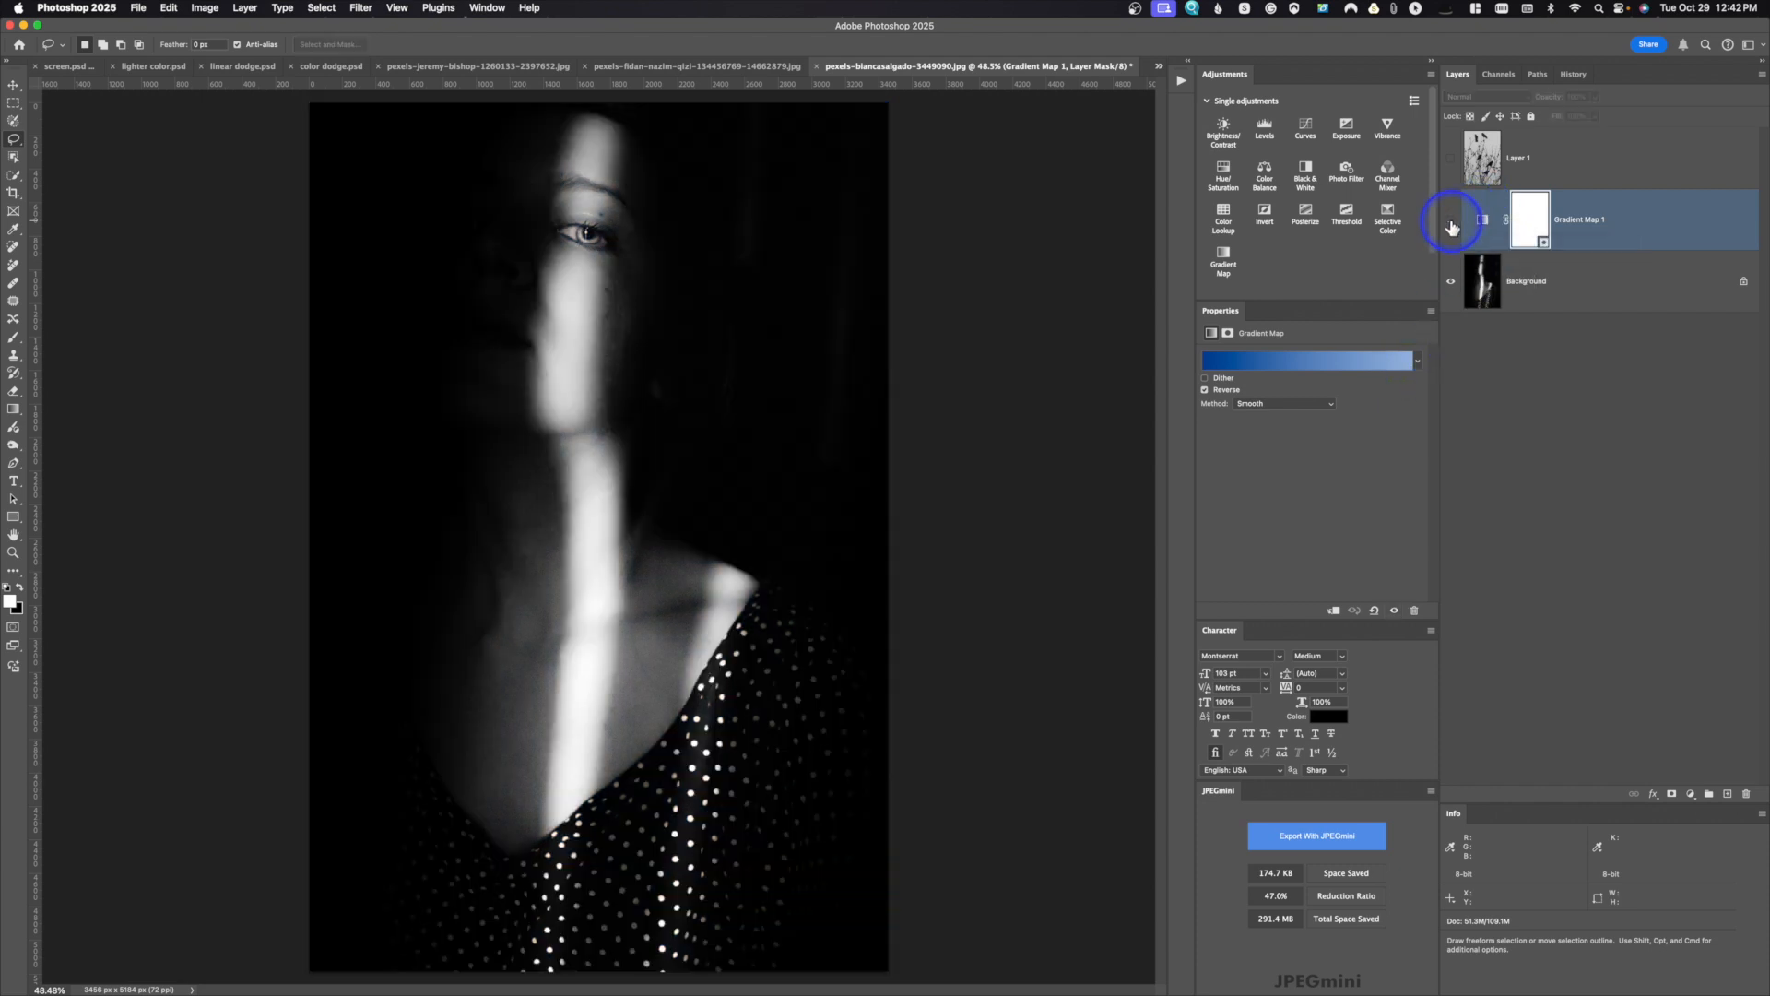
{"action": "left_click", "coordinate": [1451, 221]}
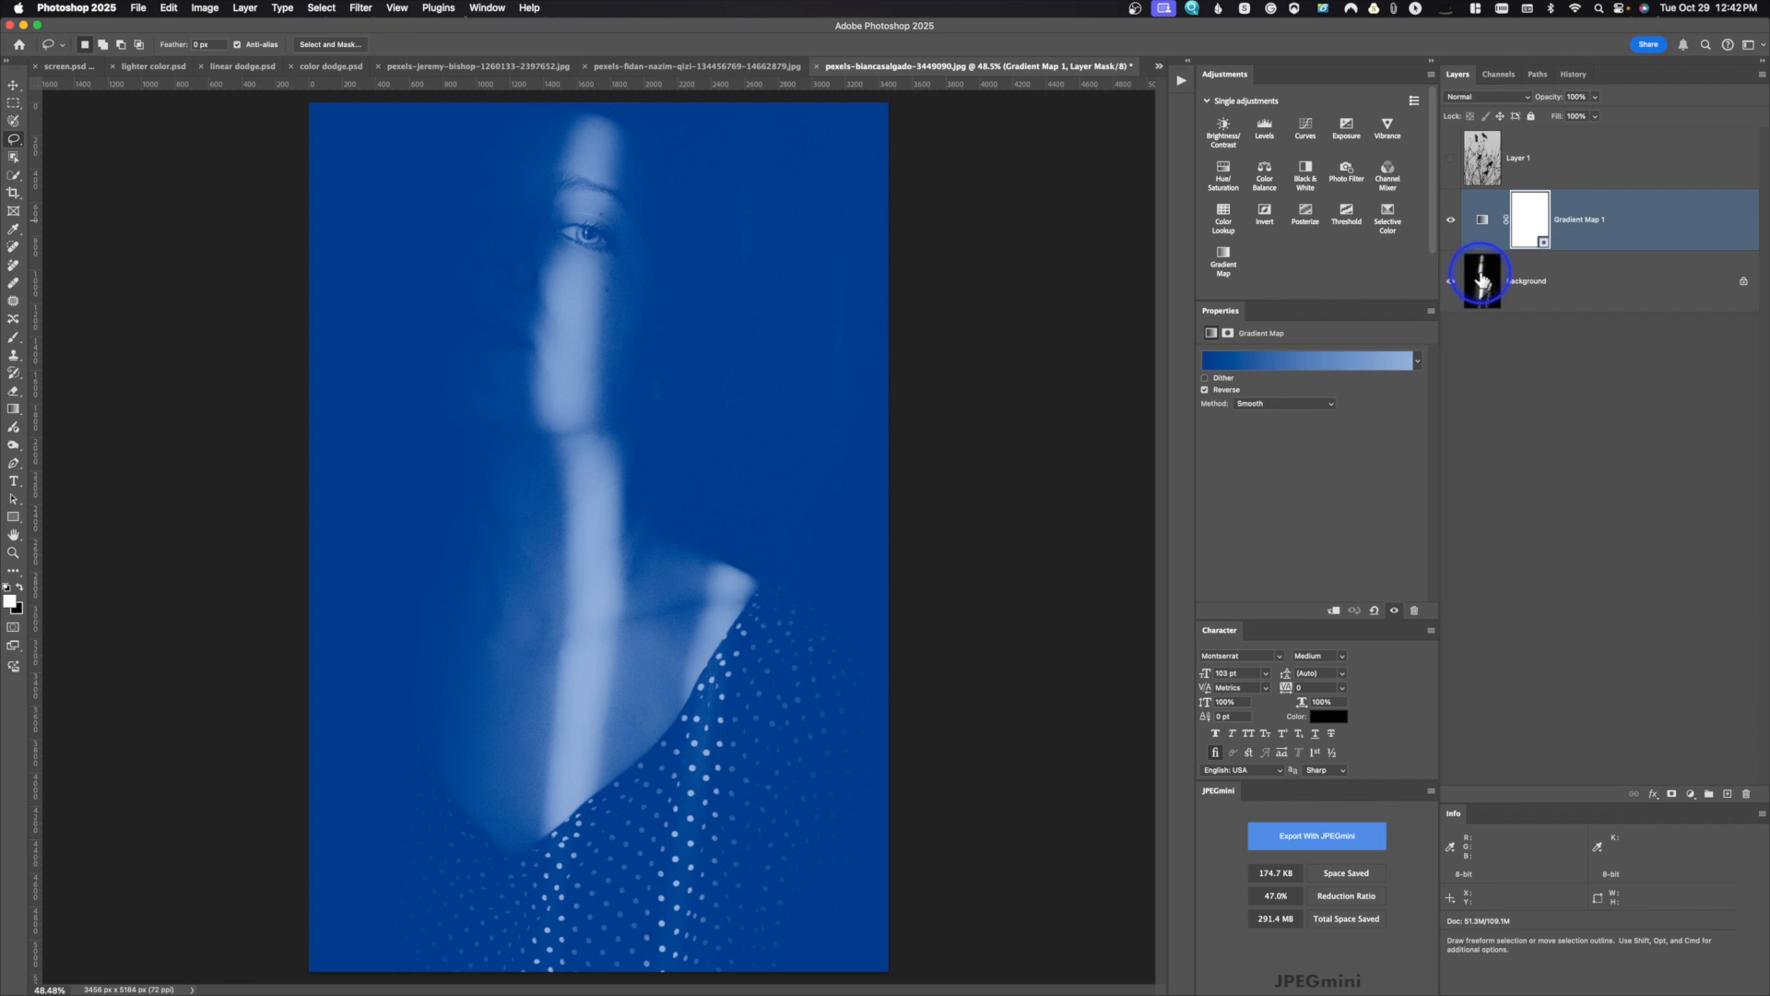
Step: Show the birds on Layer 1 above the gradient map and preview blend modes on them, leaving the mode at Normal
{"action": "left_click", "coordinate": [1452, 162]}
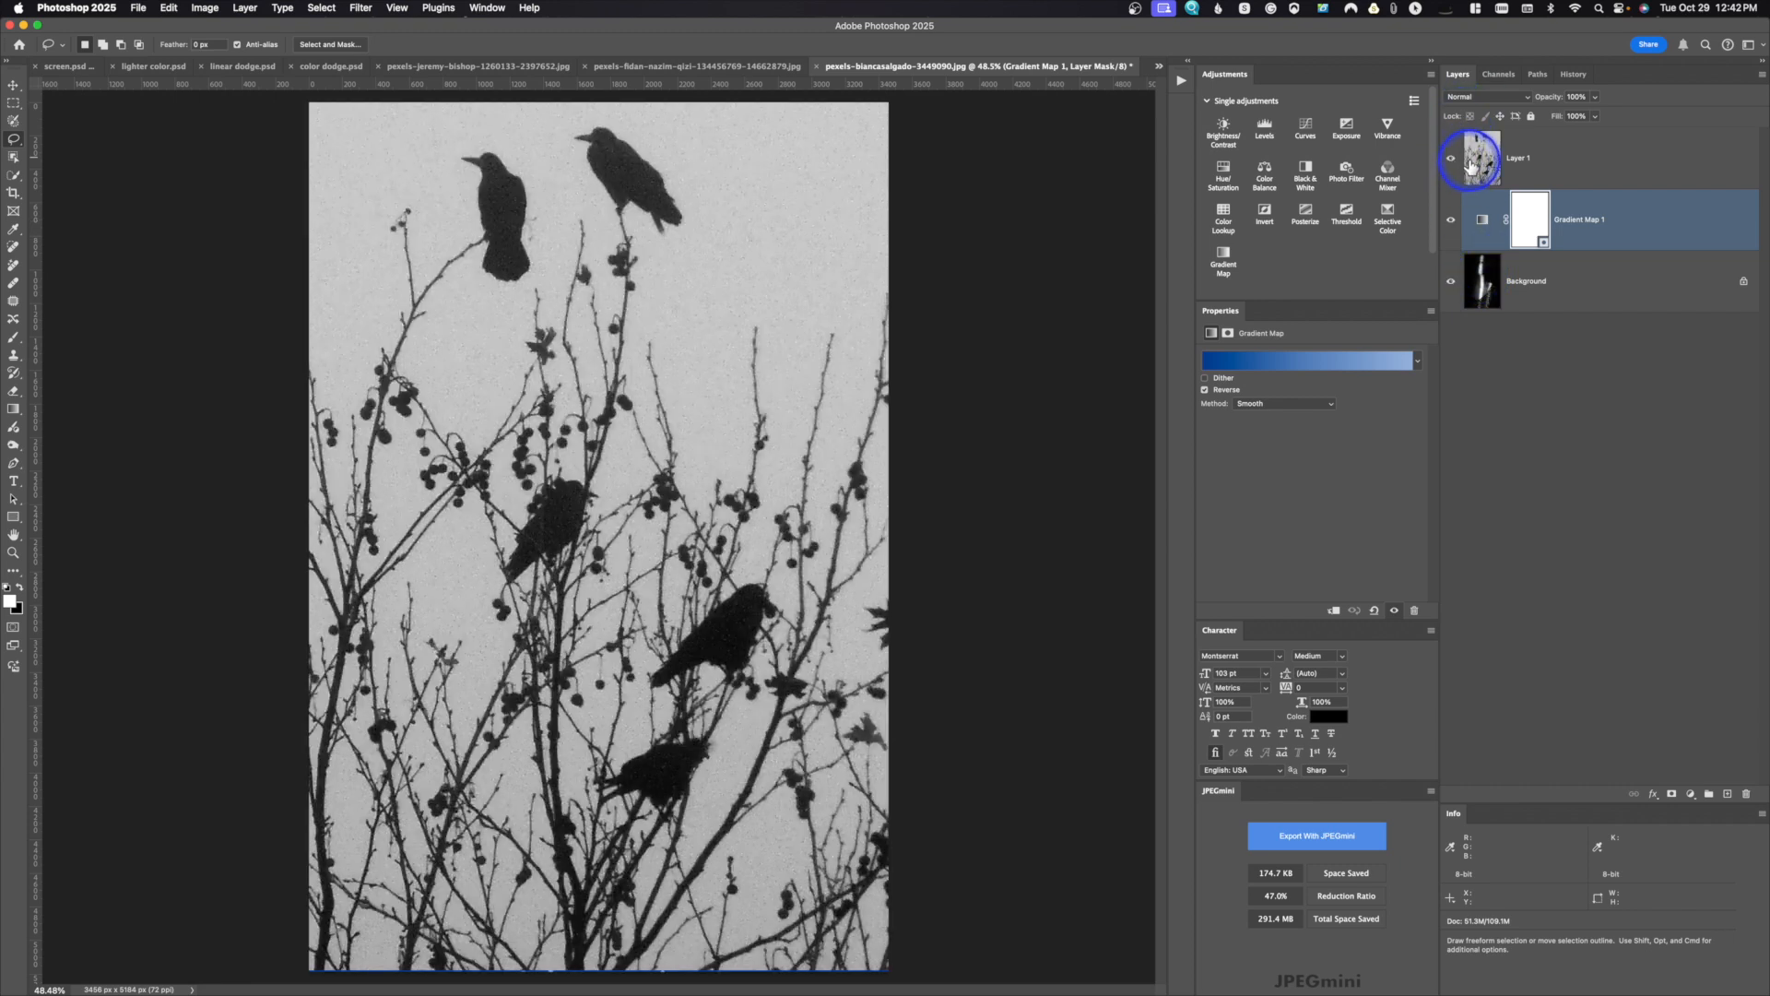
{"action": "left_click", "coordinate": [1477, 159]}
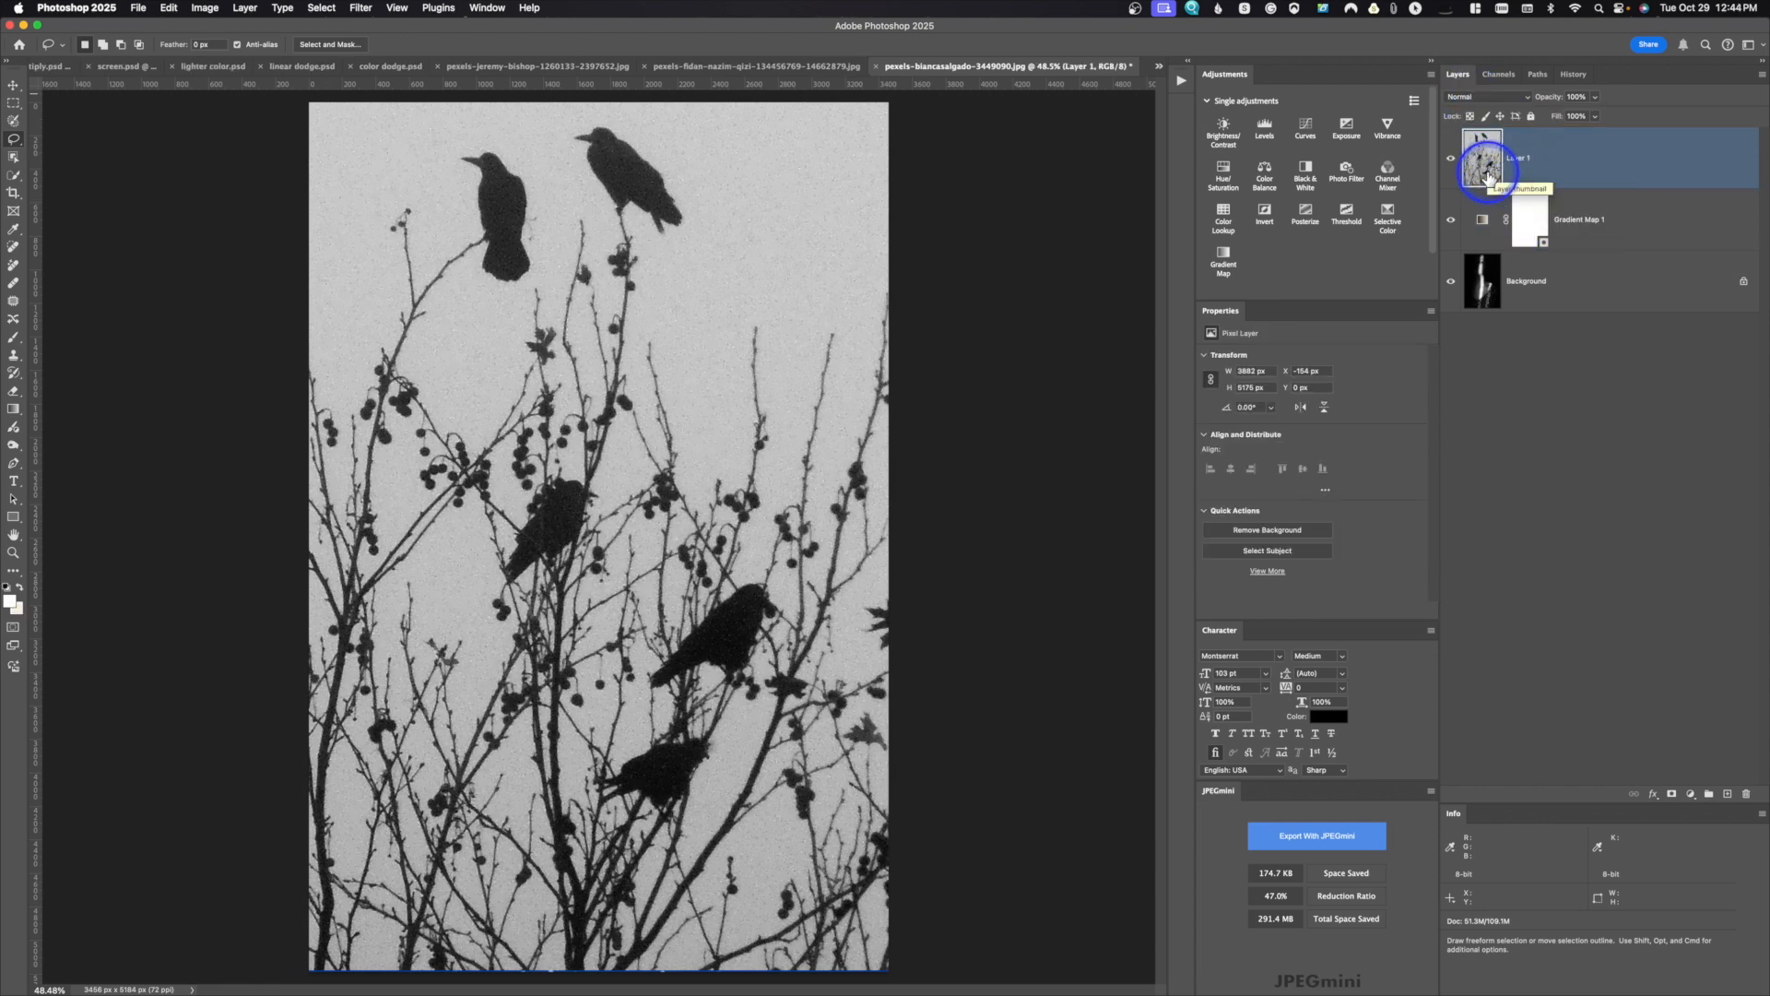
{"action": "left_click", "coordinate": [1501, 97]}
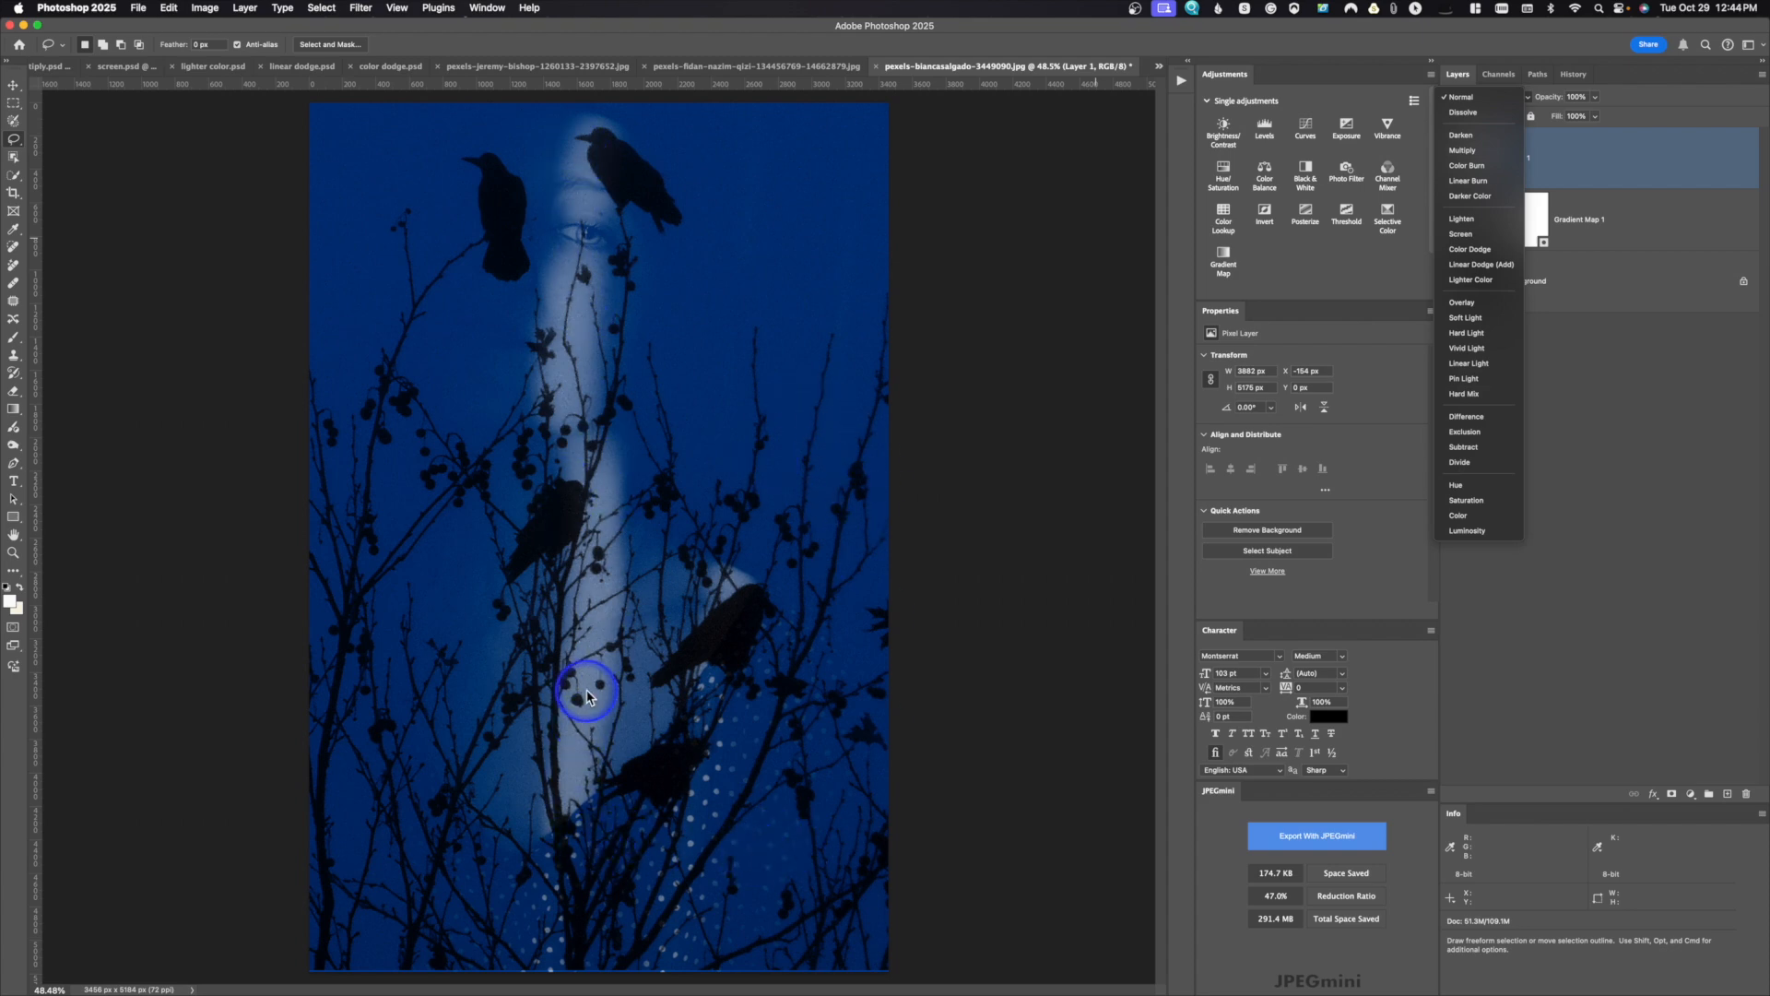
{"action": "left_click", "coordinate": [1639, 220]}
Step: Compare Darken on Layer 1 with the gradient map hidden and shown, and switch the layer's blend mode to Multiply
{"action": "left_click", "coordinate": [1454, 224]}
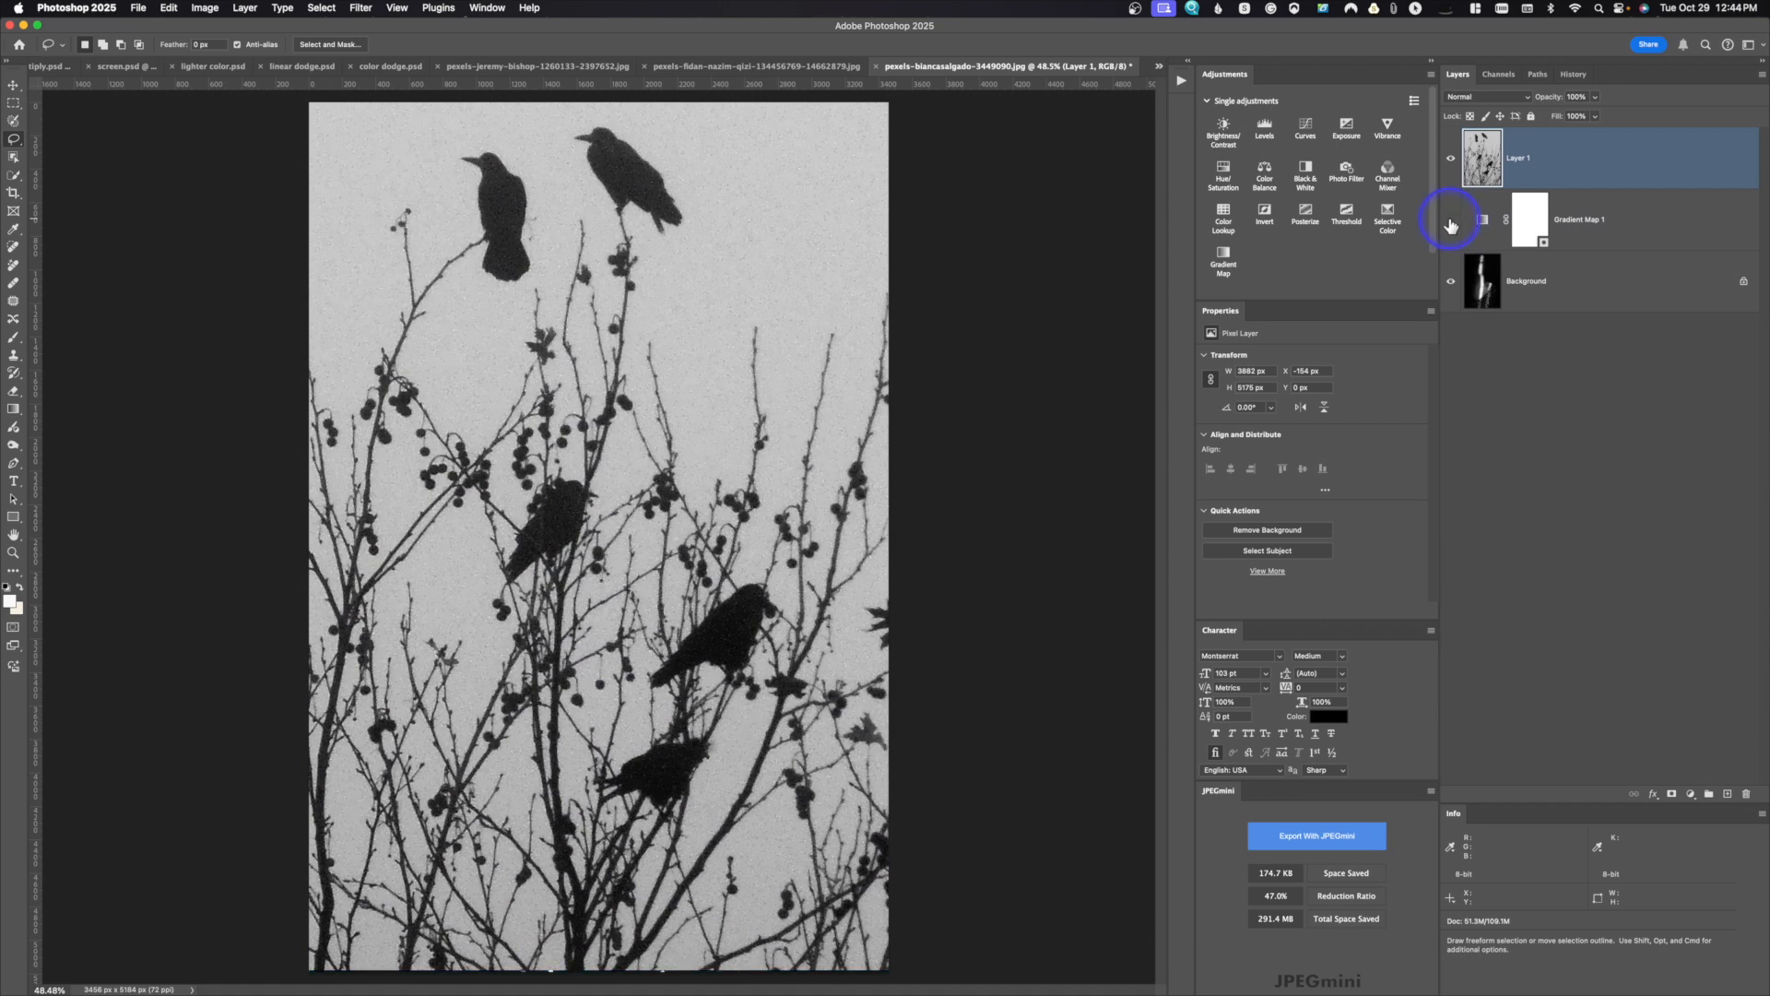
{"action": "left_click", "coordinate": [1482, 98]}
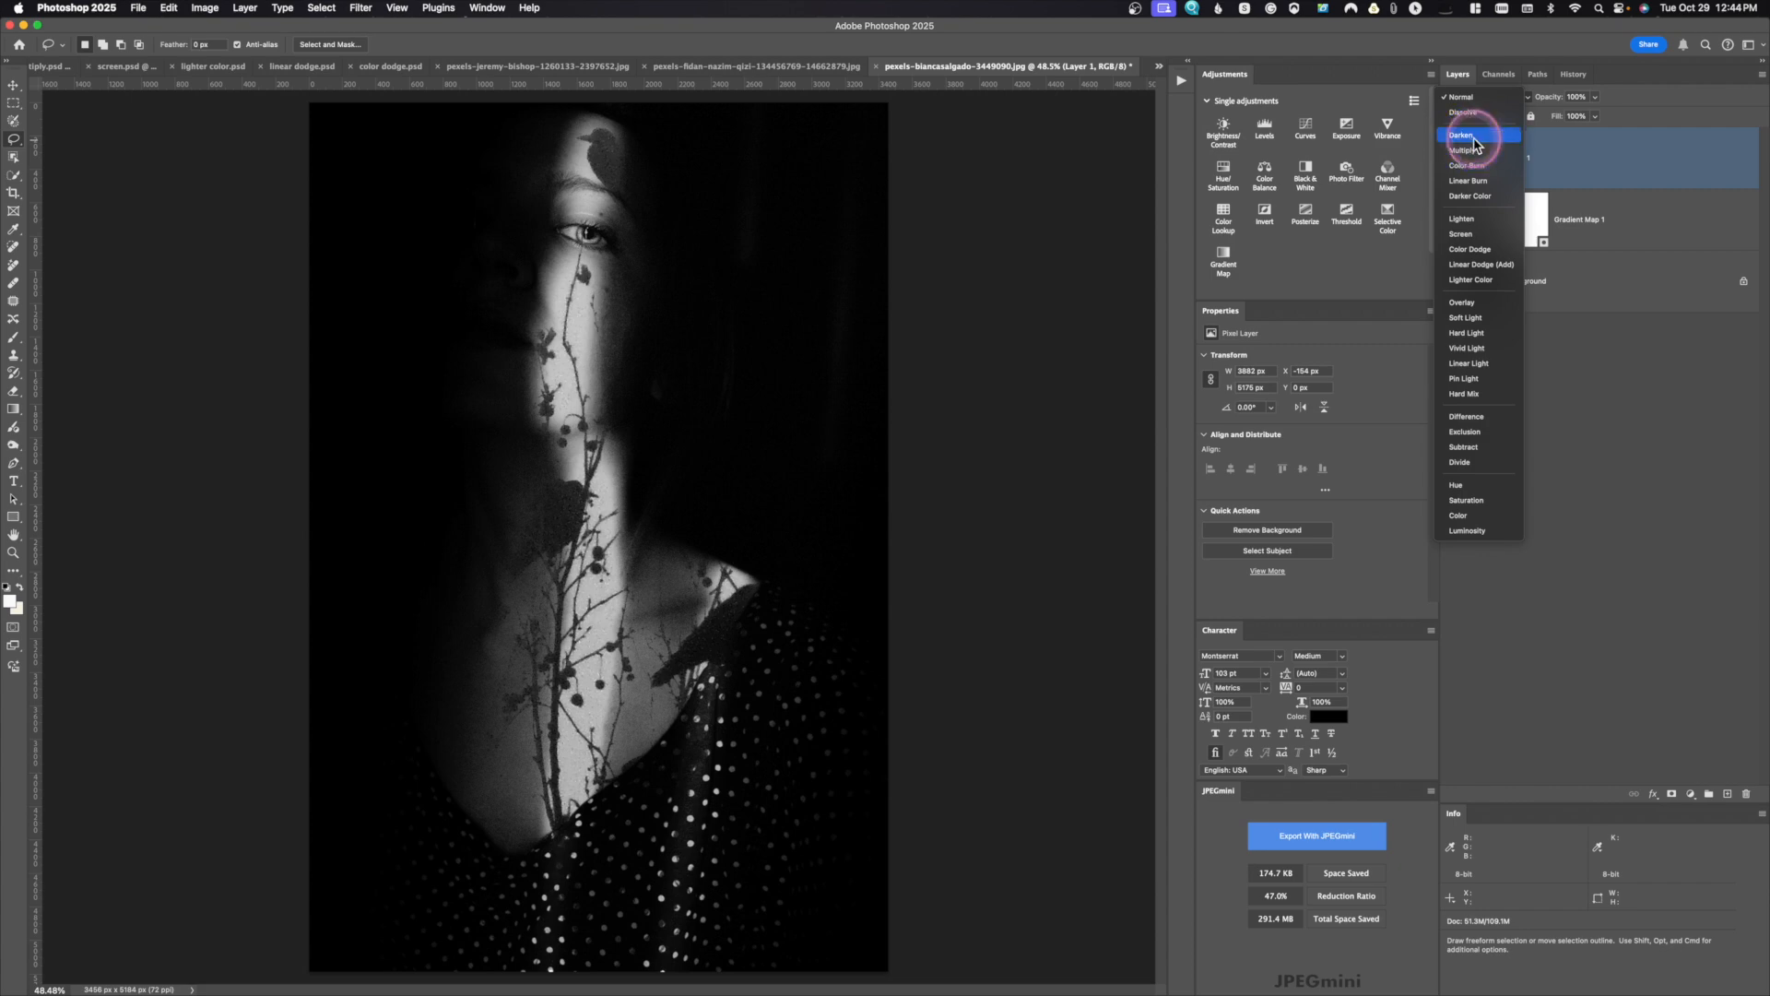
{"action": "left_click", "coordinate": [1470, 137]}
{"action": "left_click", "coordinate": [1454, 221]}
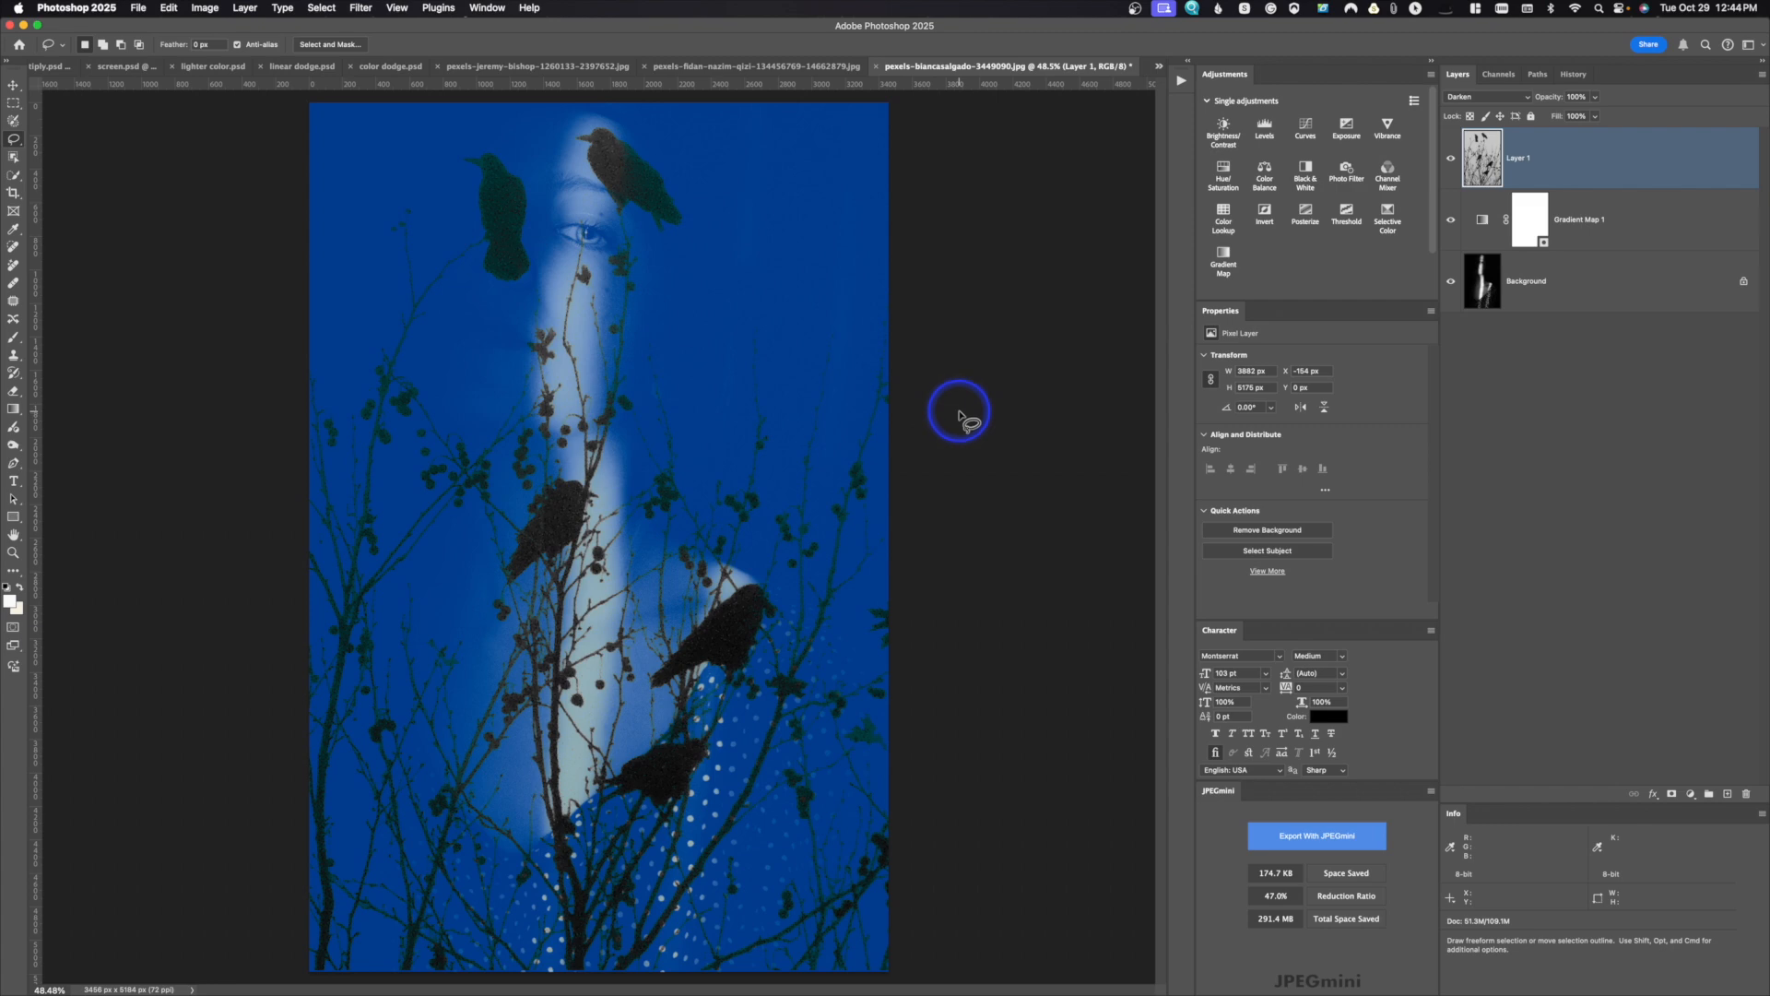
{"action": "left_click", "coordinate": [1495, 99]}
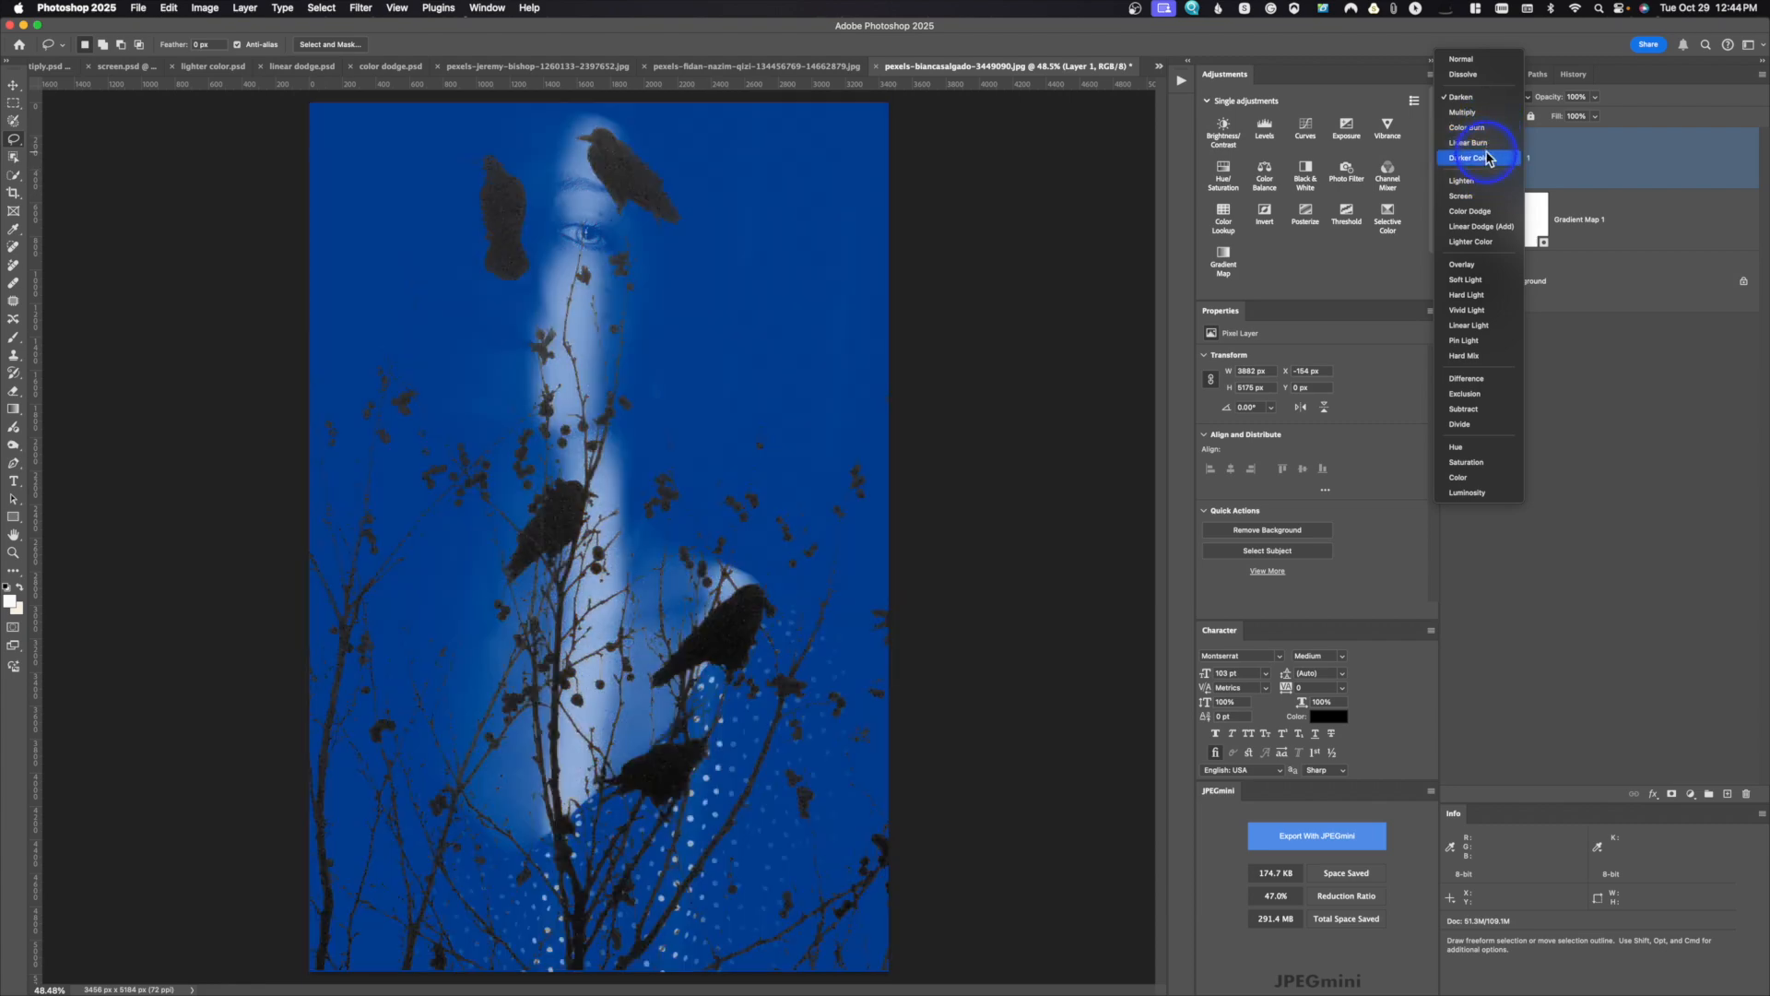
{"action": "left_click", "coordinate": [1486, 112]}
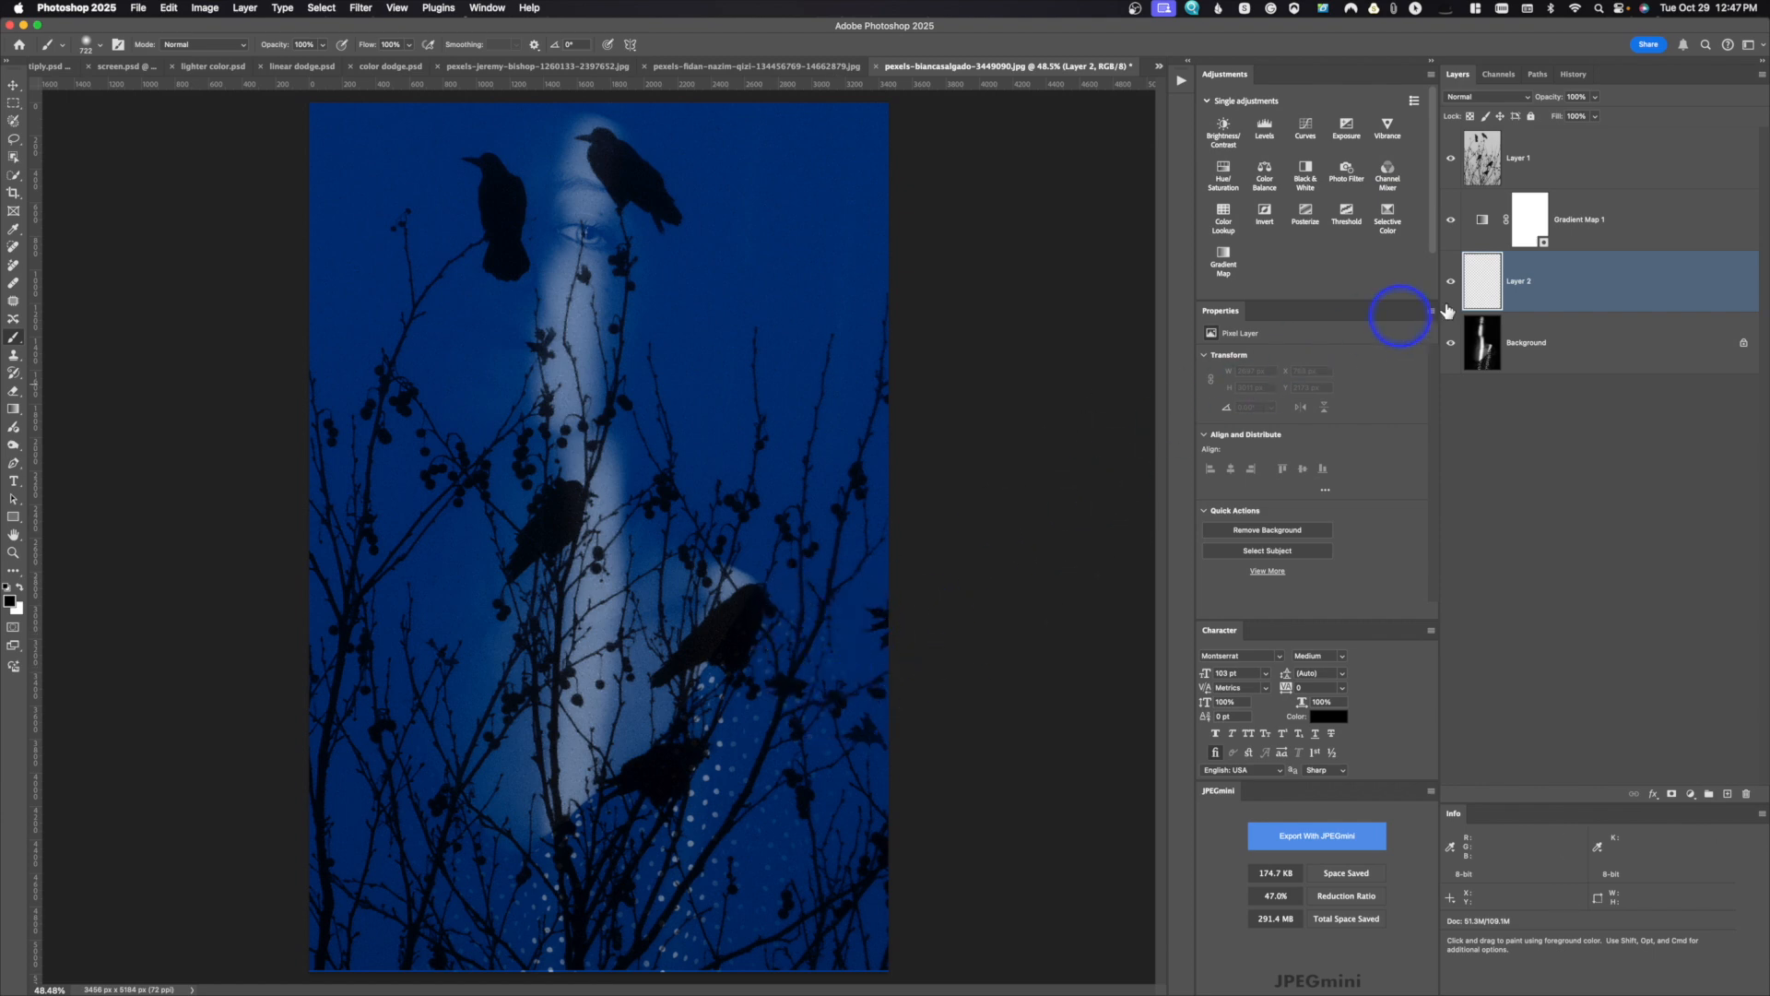
Step: Paint black over the dotted dress on Layer 2 above the Background, and toggle the gradient map off and on to compare
{"action": "mouse_move", "coordinate": [747, 687]}
{"action": "left_mouse_down"}
{"action": "mouse_move", "coordinate": [700, 806]}
{"action": "mouse_move", "coordinate": [779, 702]}
{"action": "mouse_move", "coordinate": [731, 803]}
{"action": "mouse_move", "coordinate": [785, 803]}
{"action": "mouse_move", "coordinate": [550, 953]}
{"action": "mouse_move", "coordinate": [630, 892]}
{"action": "mouse_move", "coordinate": [623, 874]}
{"action": "mouse_move", "coordinate": [453, 912]}
{"action": "mouse_move", "coordinate": [420, 878]}
{"action": "mouse_move", "coordinate": [758, 931]}
{"action": "mouse_move", "coordinate": [642, 961]}
{"action": "mouse_move", "coordinate": [966, 922]}
{"action": "mouse_move", "coordinate": [985, 892]}
{"action": "mouse_move", "coordinate": [910, 871]}
{"action": "left_mouse_up"}
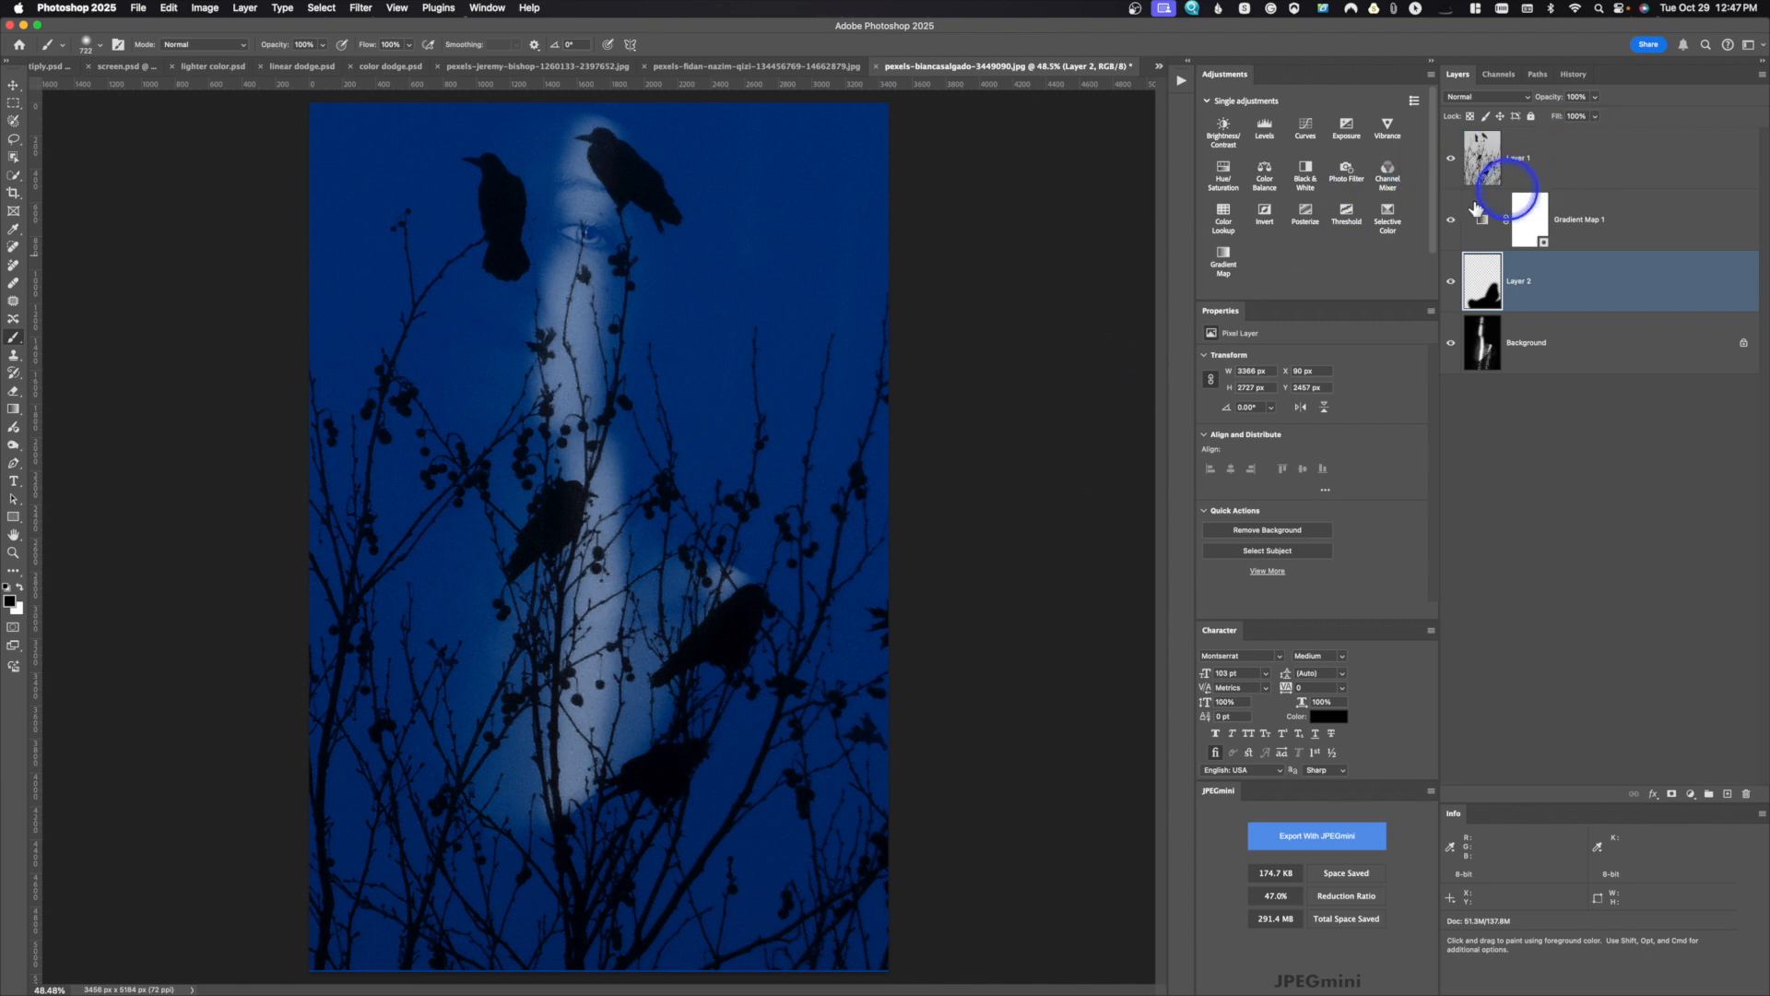
{"action": "left_click", "coordinate": [1453, 222]}
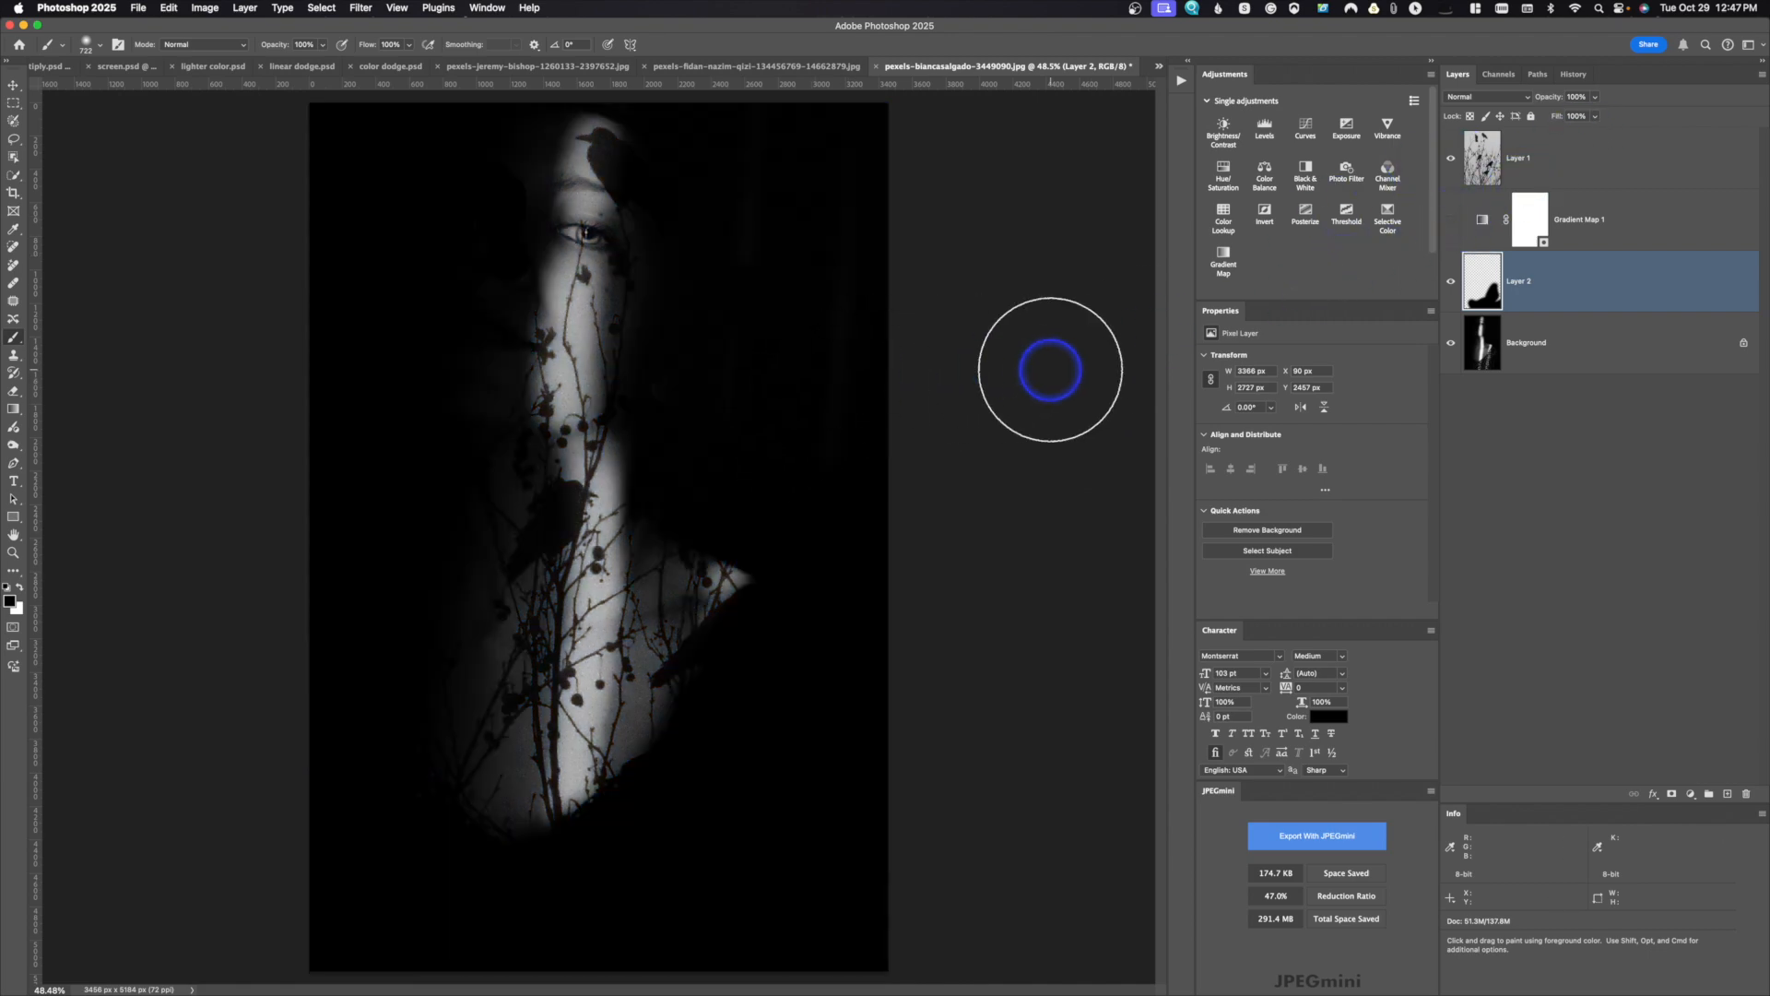
{"action": "left_click", "coordinate": [1449, 221]}
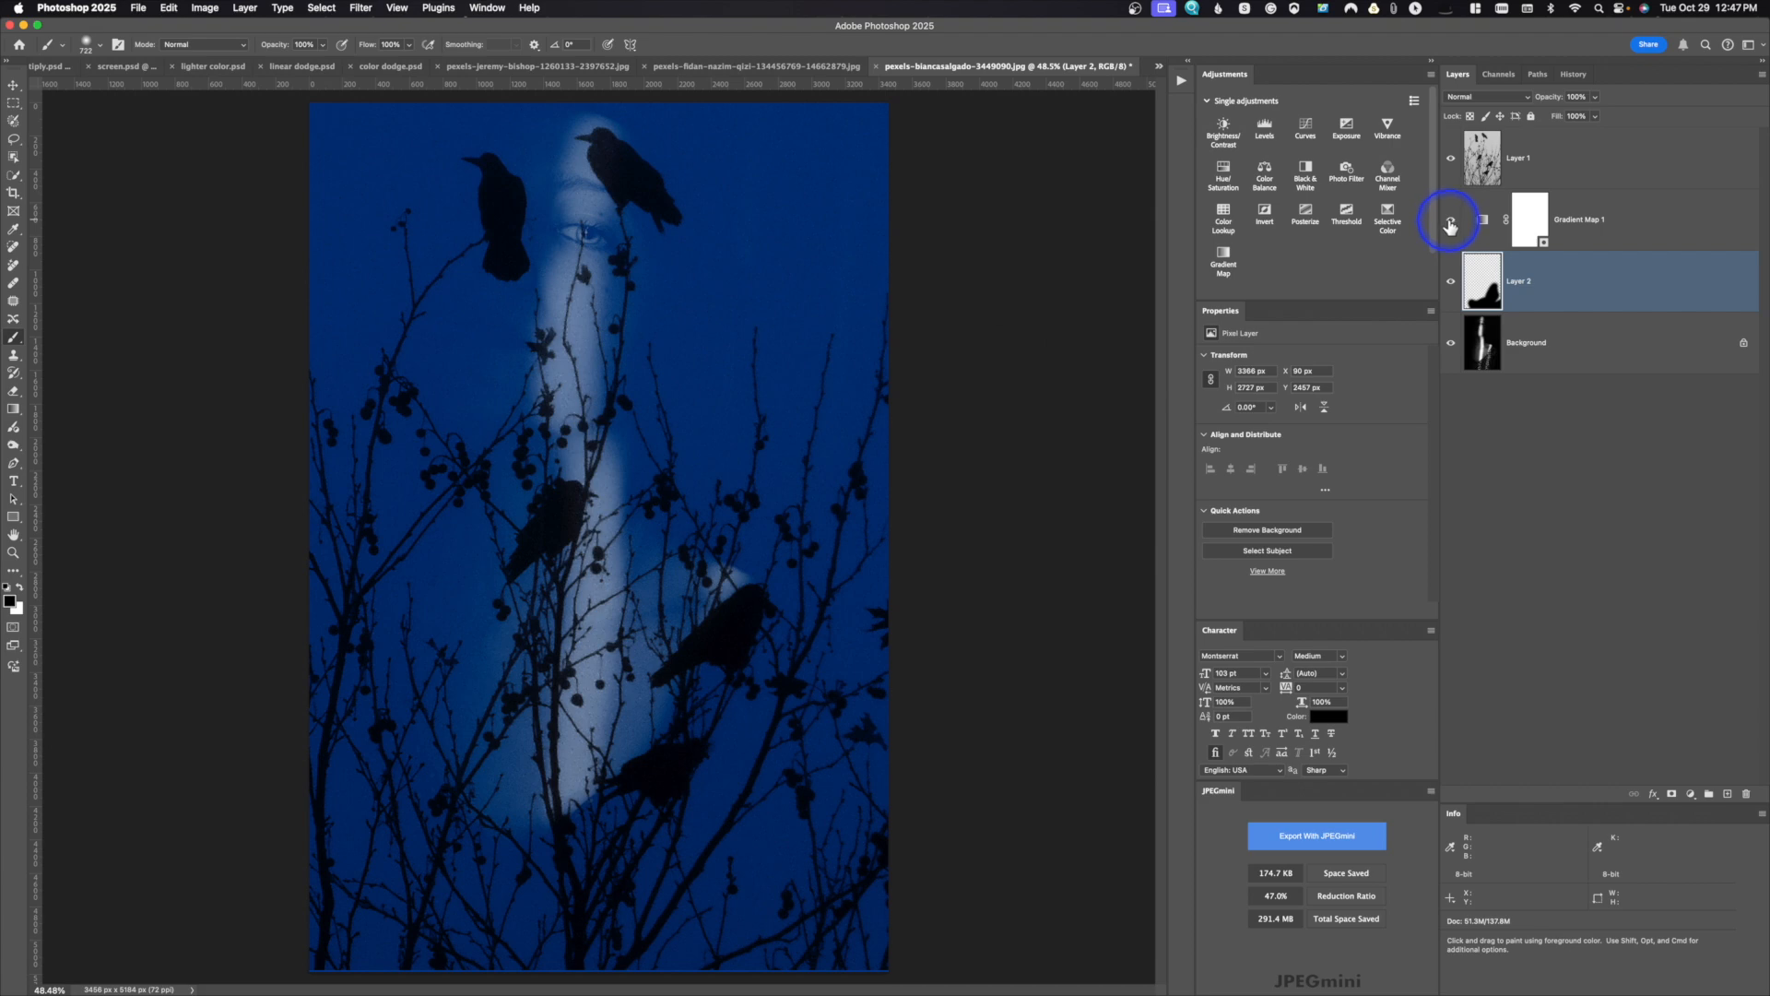